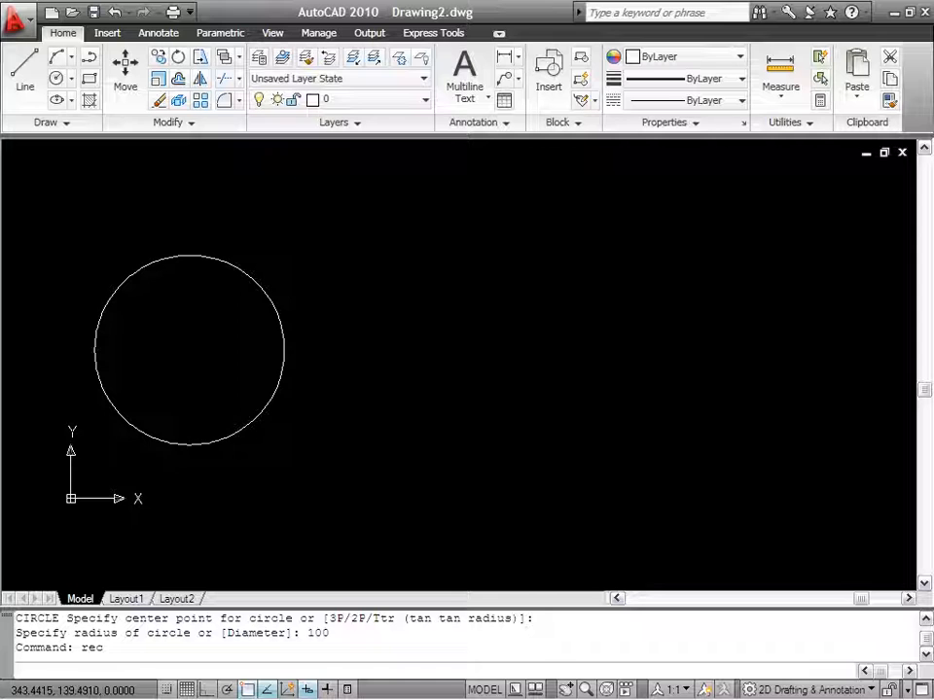
Draw a rectangle by two opposite corners beside the circle.
key("Return")
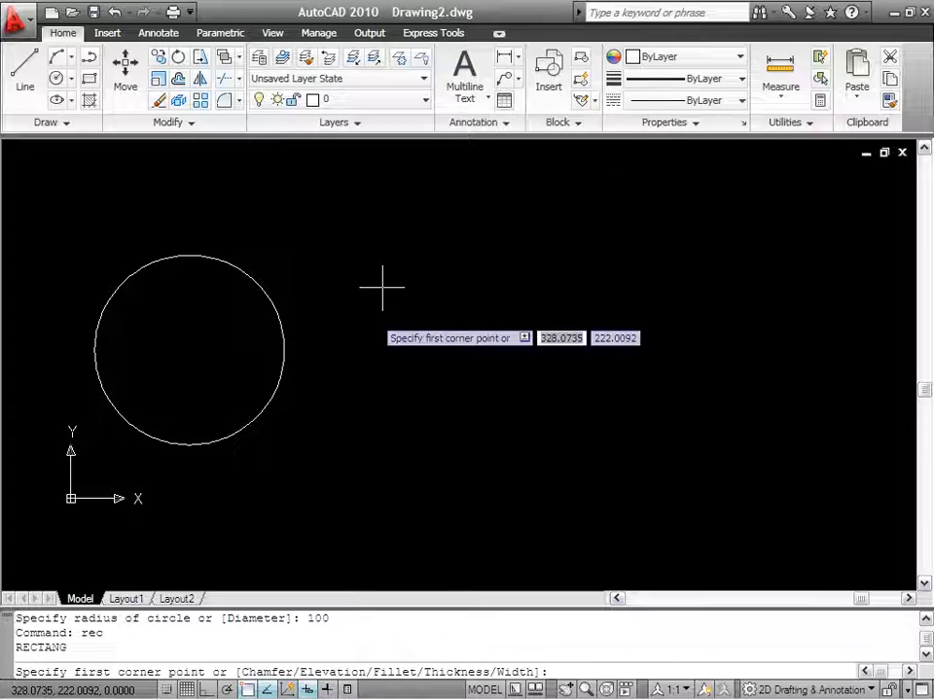
left_click(358, 280)
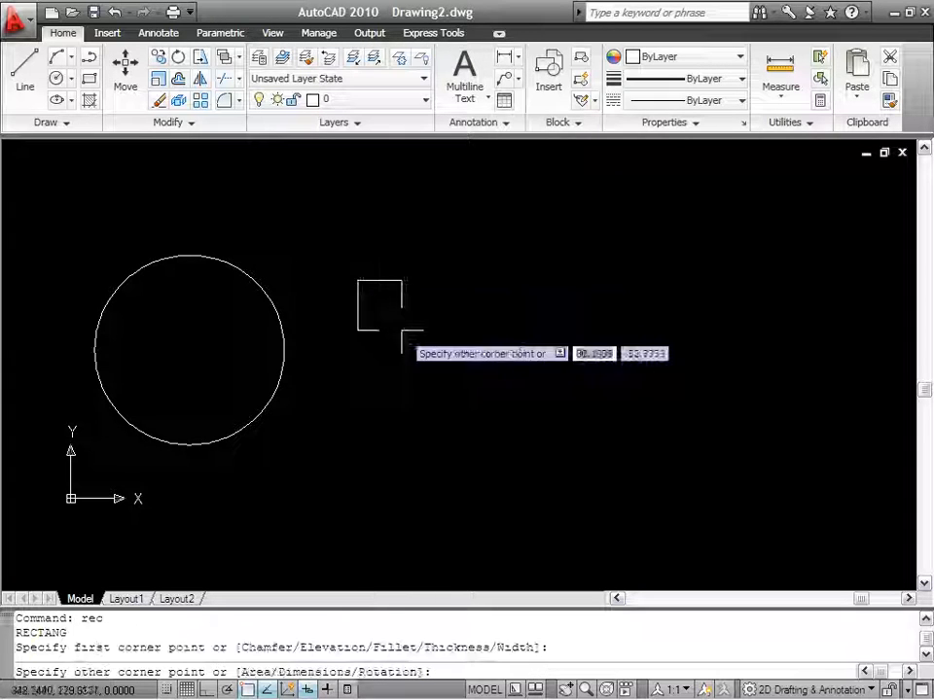
left_click(580, 420)
Draw an eight-sided polygon beyond the rectangle, circumscribed about a circle with a radius of 100.
middle_click_drag(688, 379, 627, 377)
scroll(627, 377, "down", 2)
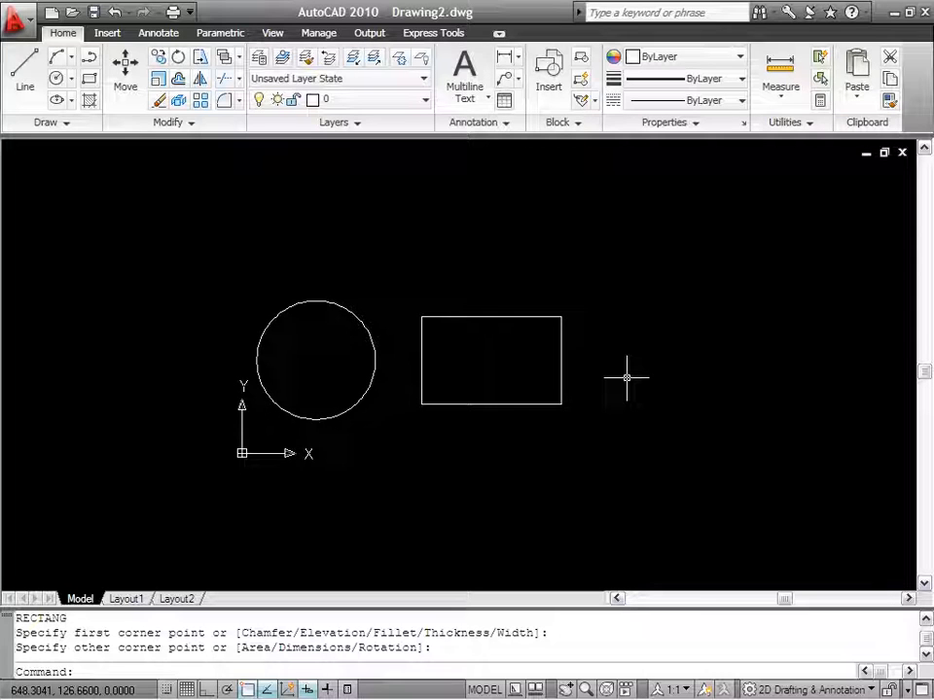
key("Return")
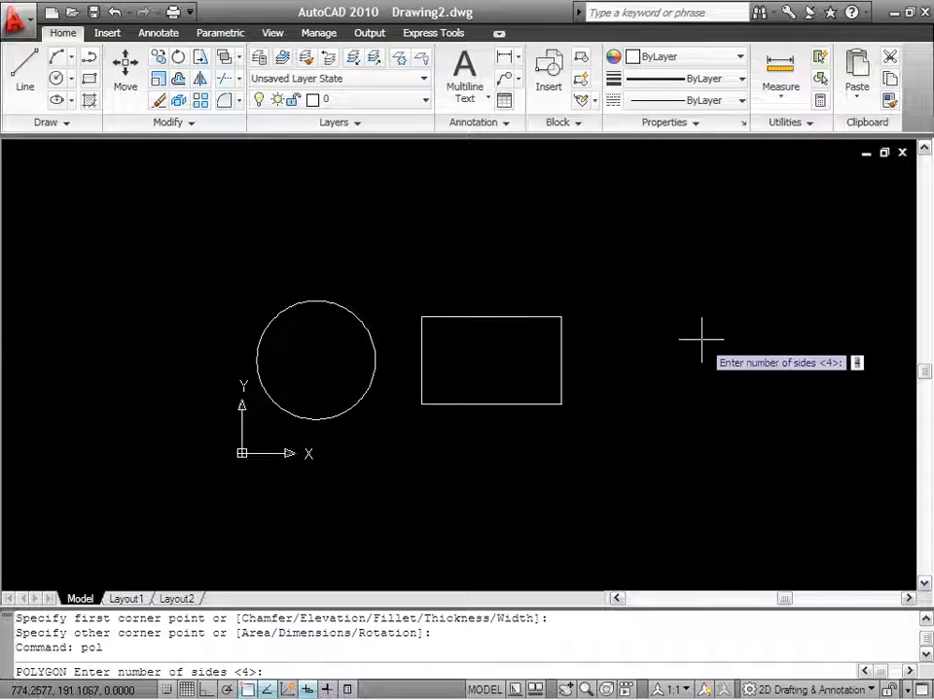
type("8")
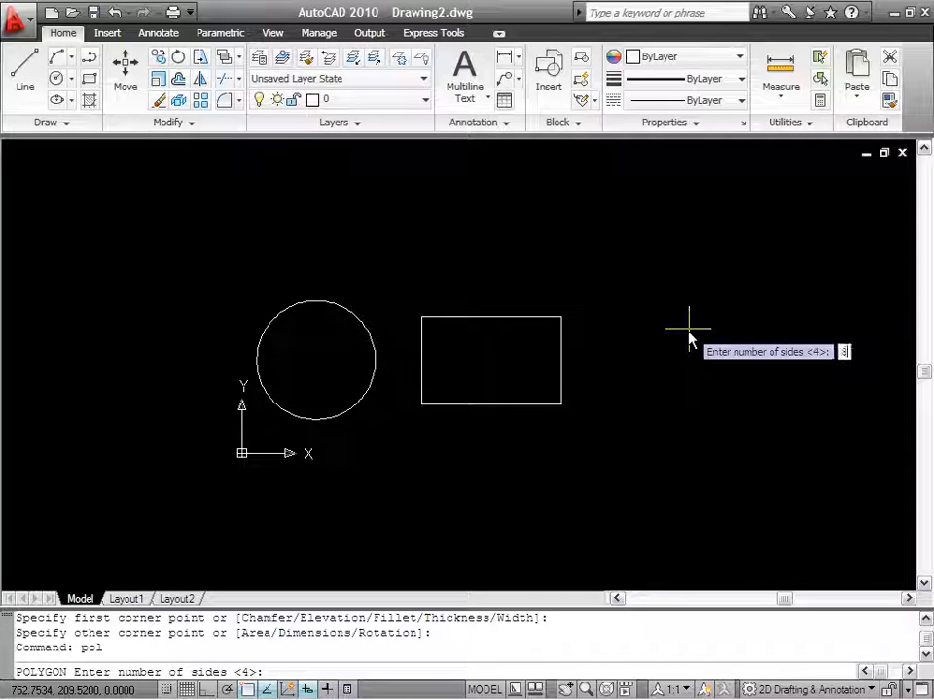
key("Return")
left_click(717, 368)
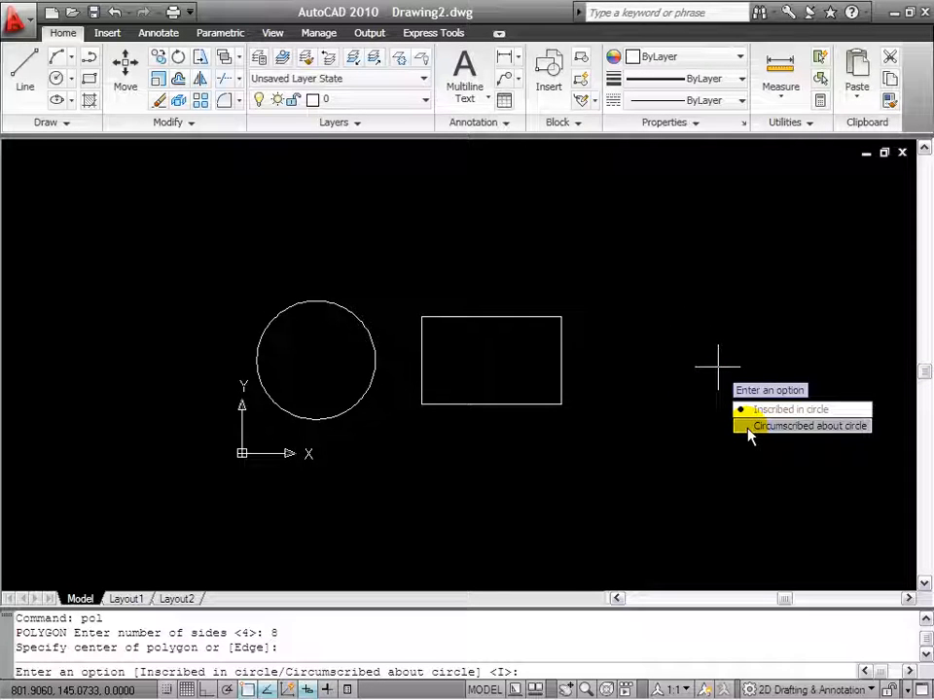
left_click(746, 426)
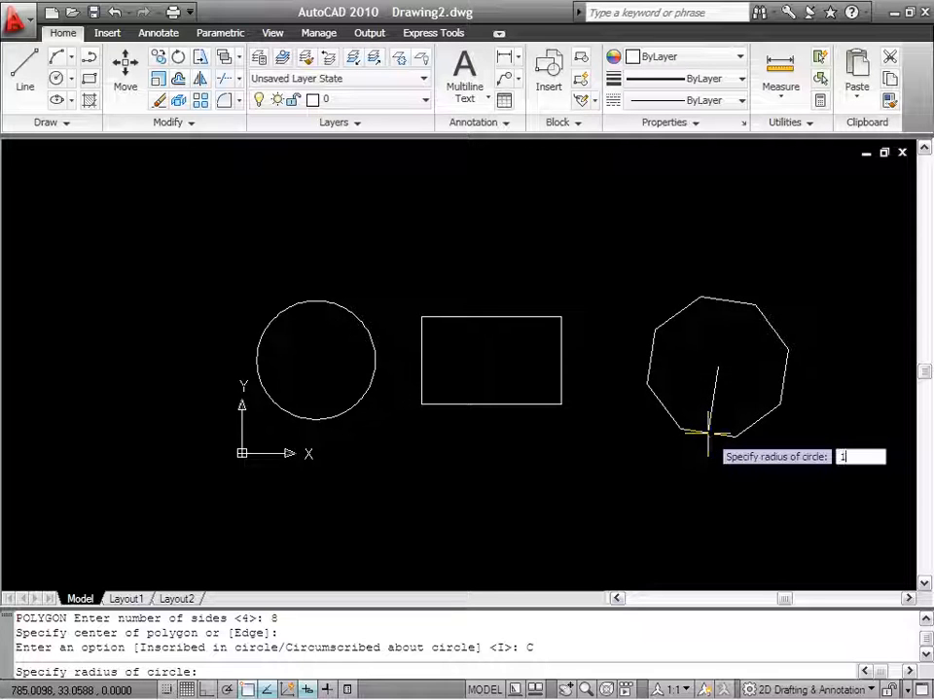
key("Return")
Examine which layers the drawing's layer list offers.
scroll(611, 368, "up", 4)
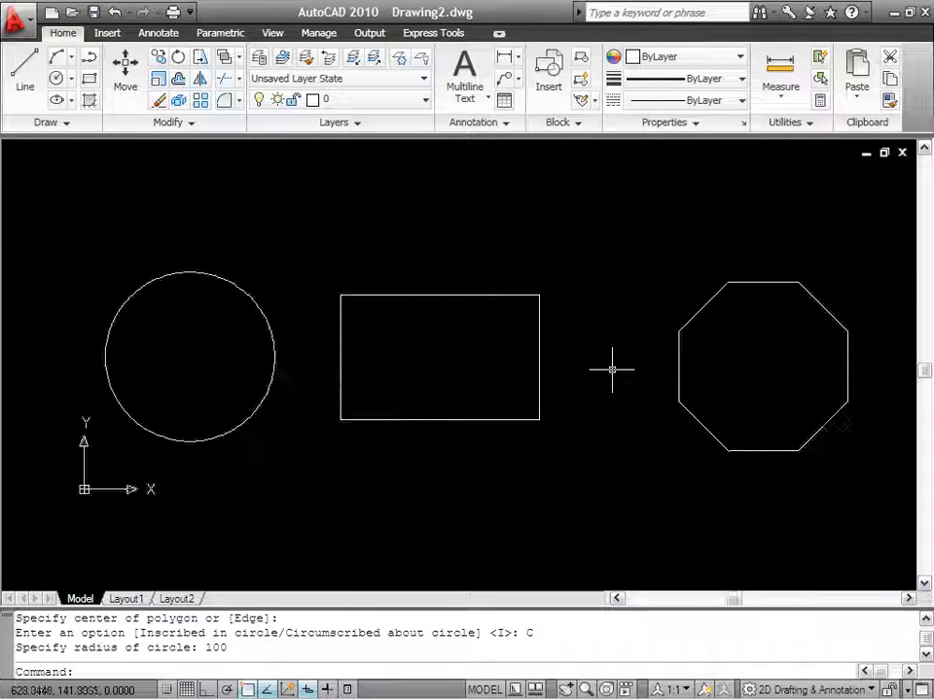
scroll(598, 380, "down", 3)
middle_click_drag(592, 369, 599, 364)
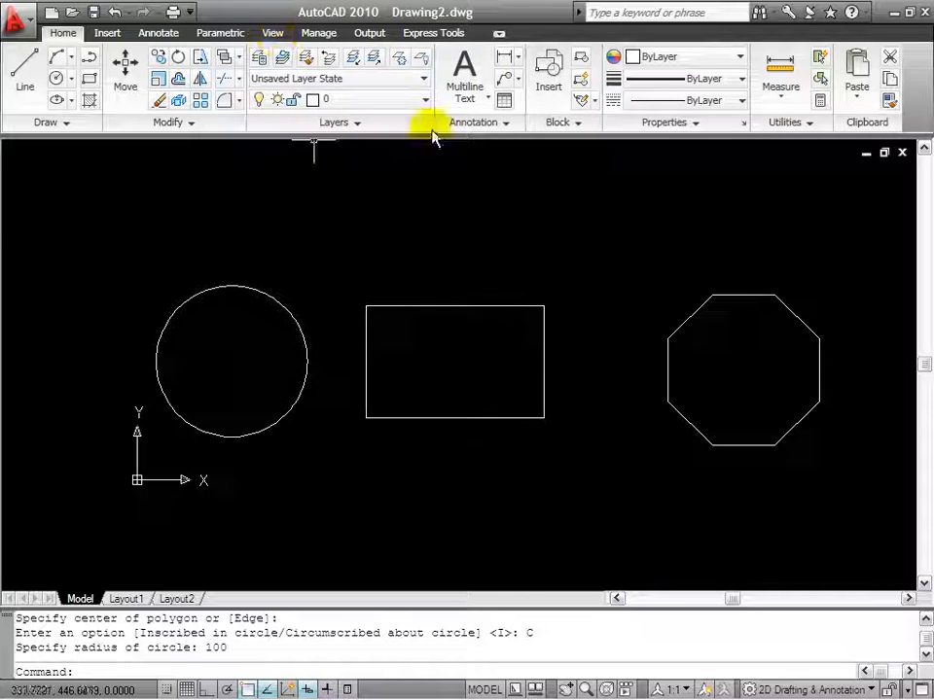
left_click(418, 101)
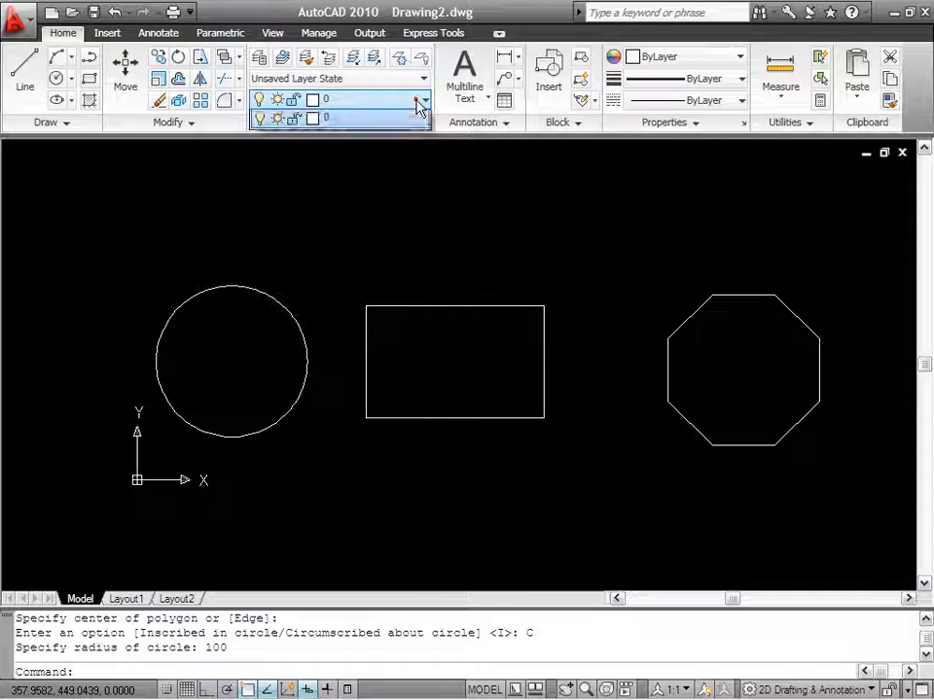
left_click(418, 103)
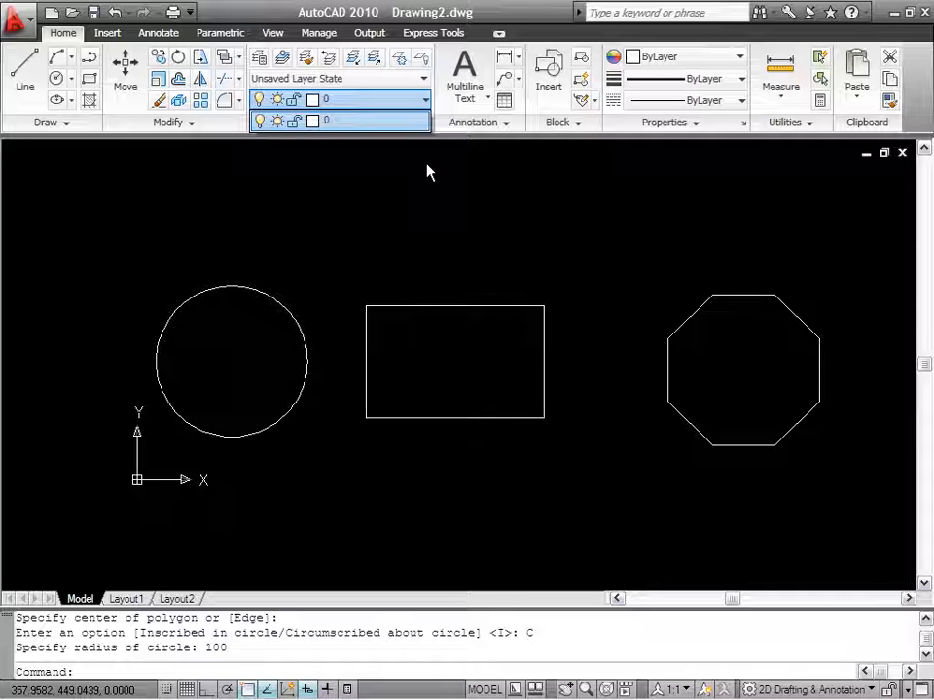
key("Escape")
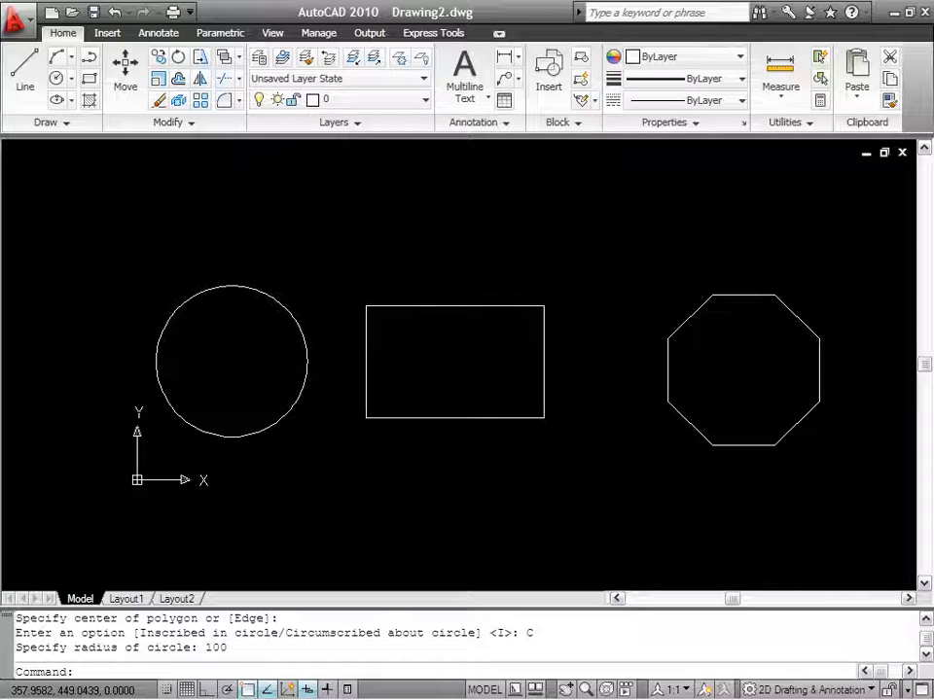
Open the Layer Properties Manager, narrow its filter pane and widen the whole palette.
left_click(259, 58)
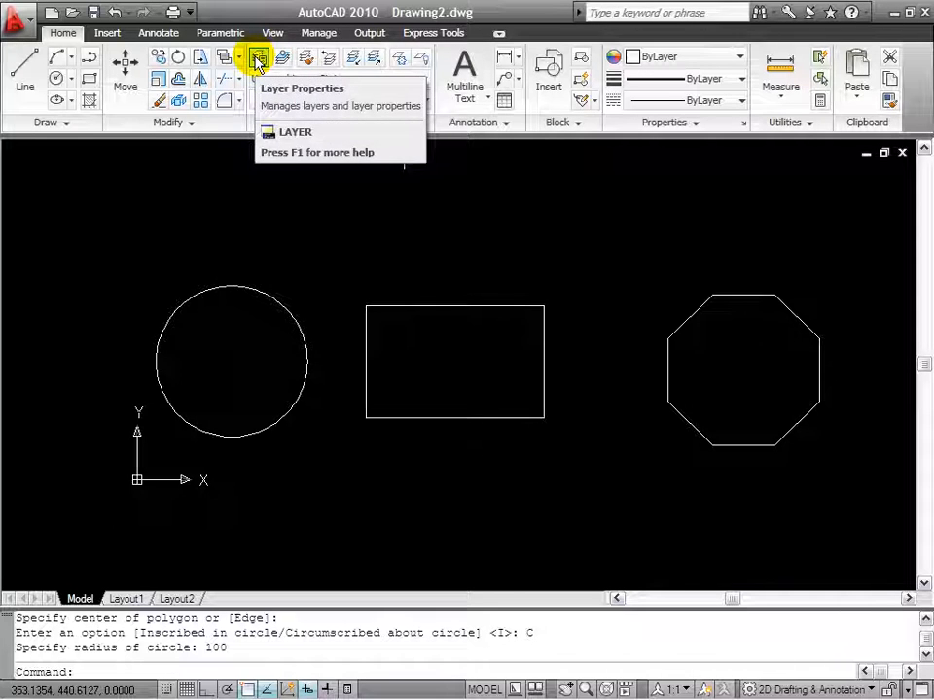
left_click(258, 60)
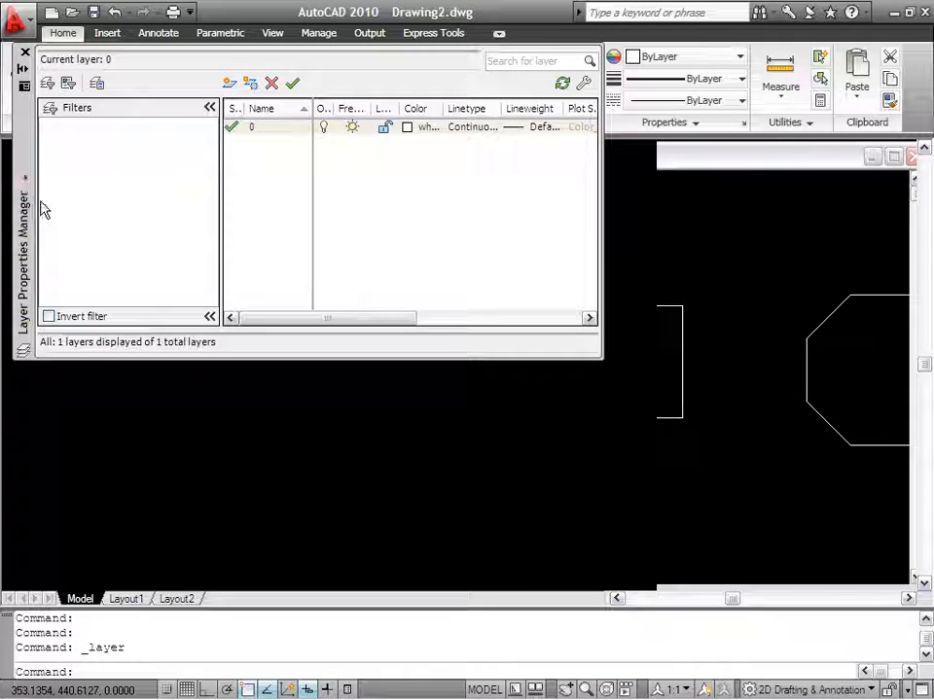
left_click(56, 248)
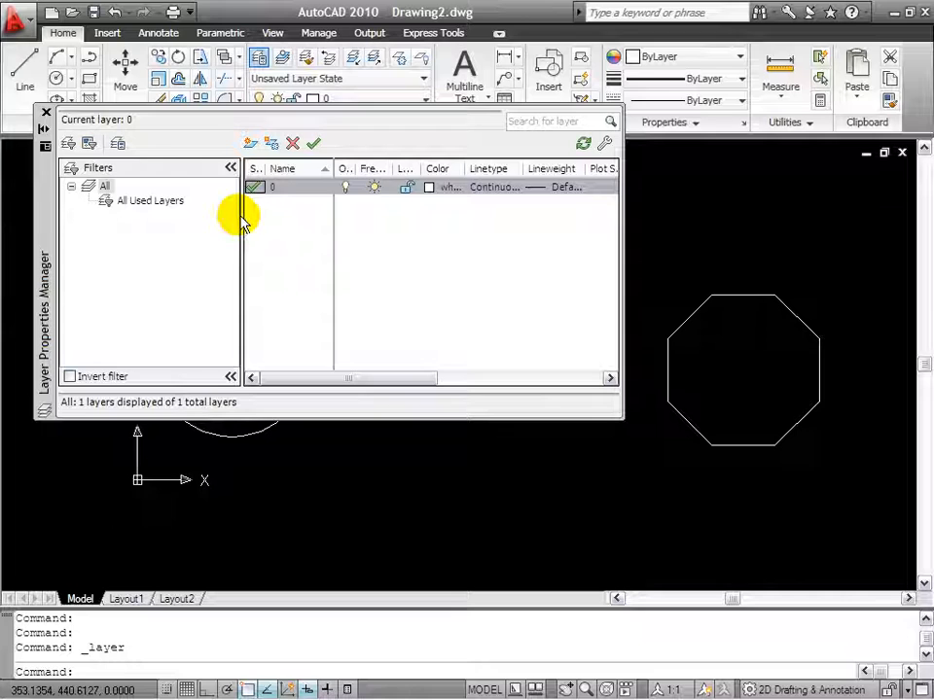
left_click(241, 216)
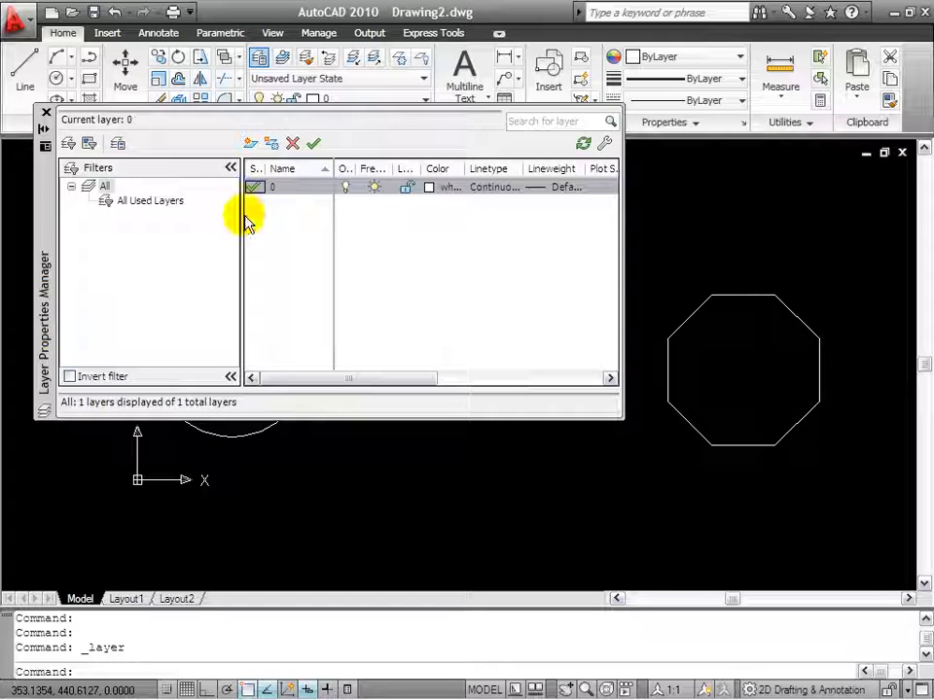
left_click_drag(240, 214, 166, 204)
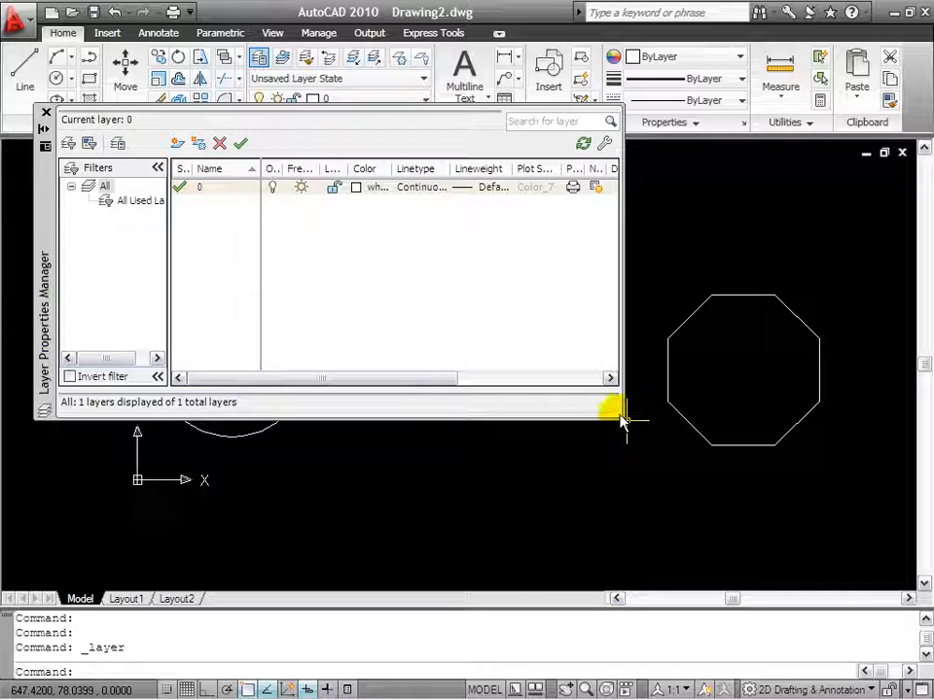
mouse_move(627, 423)
left_mouse_down()
mouse_move(764, 387)
mouse_move(810, 400)
left_mouse_up()
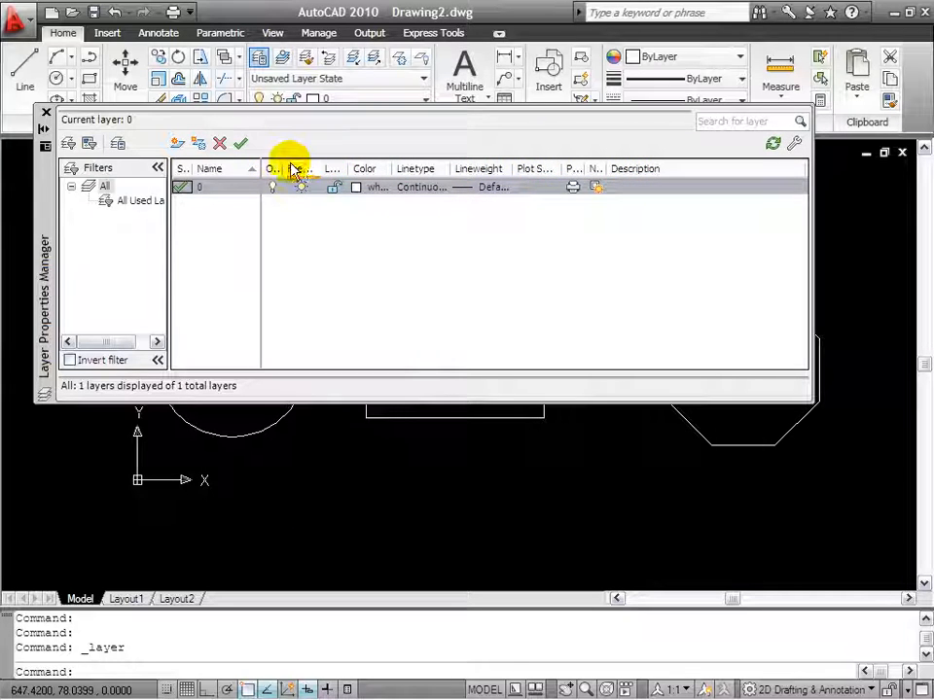
Widen the Status, On, Freeze, Lock, Color and Plot Style columns of the layer table.
left_click_drag(279, 170, 505, 168)
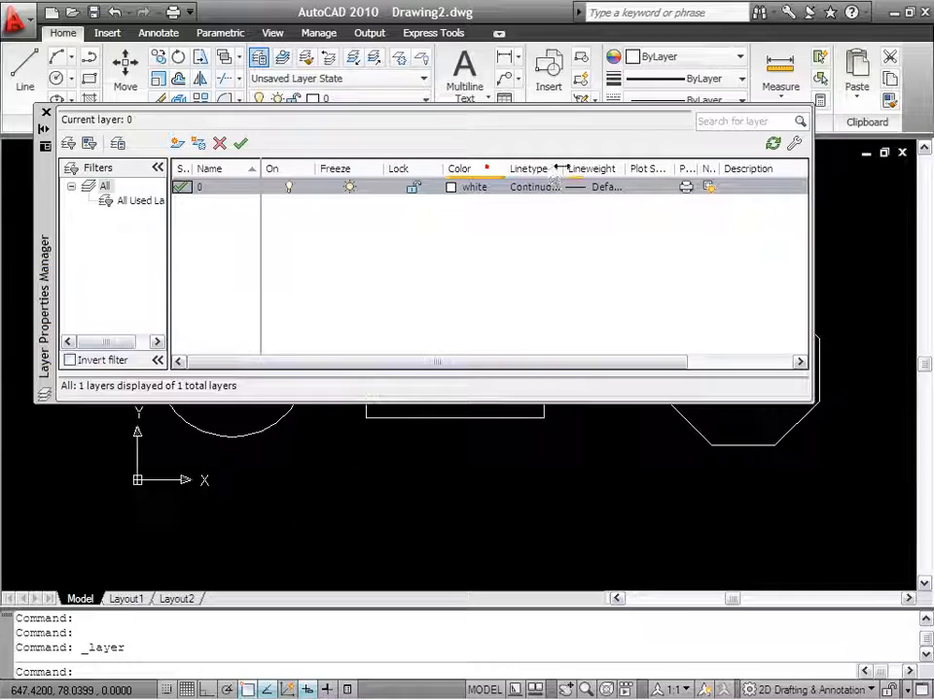
double_click(673, 169)
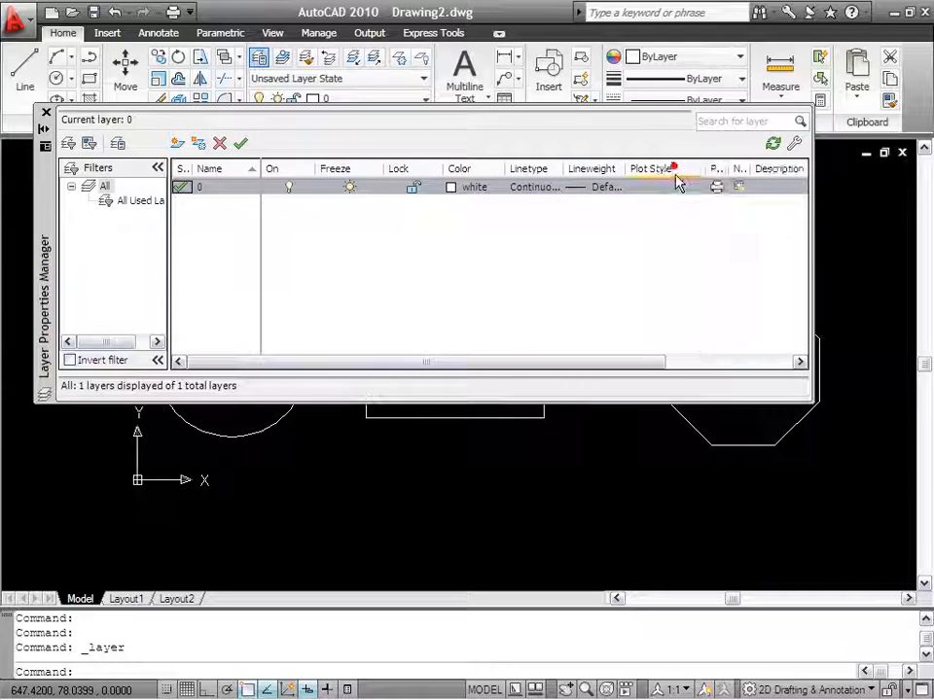
left_click(184, 187)
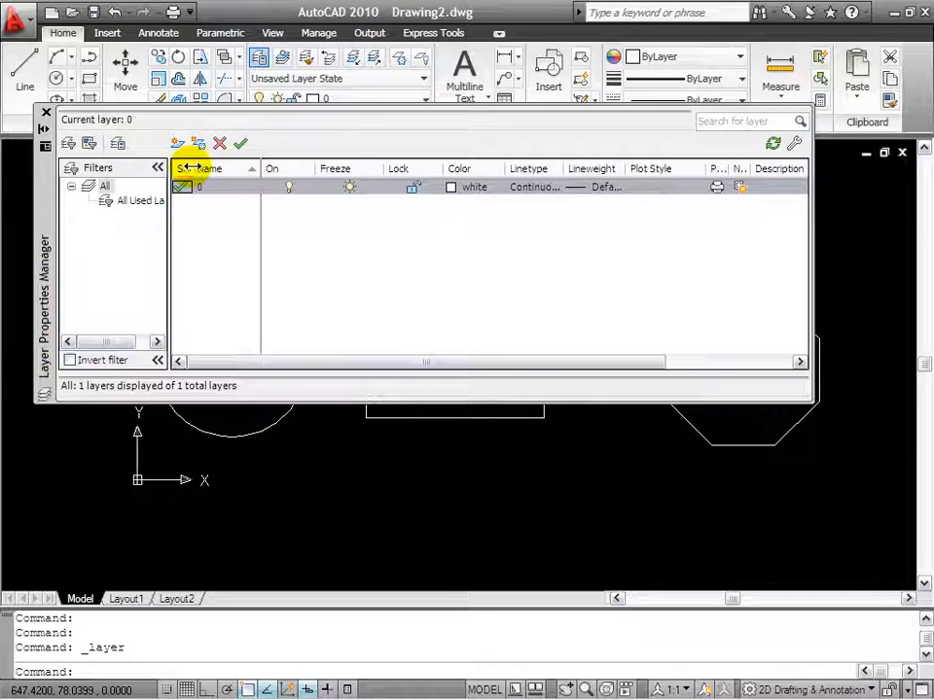
left_click_drag(191, 167, 206, 170)
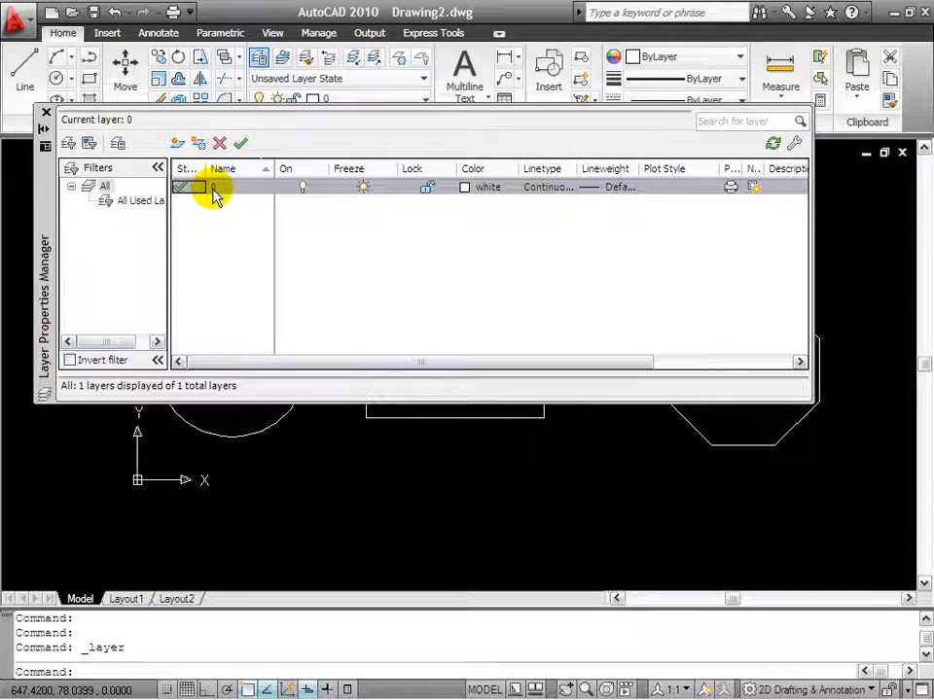
Create a new layer named Circle, dismissing the network notification.
left_click(176, 145)
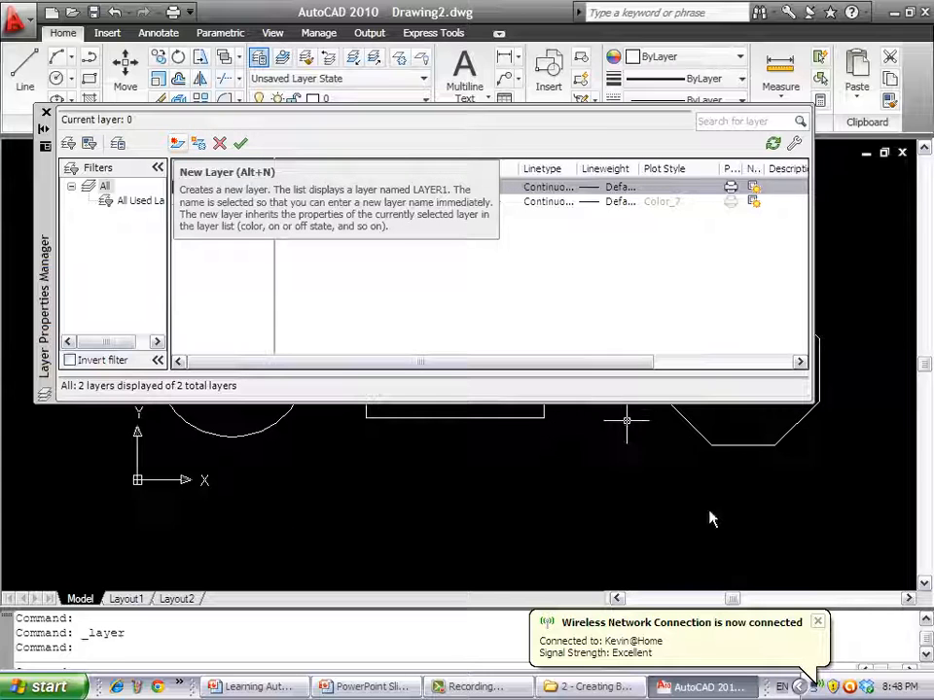
left_click(819, 623)
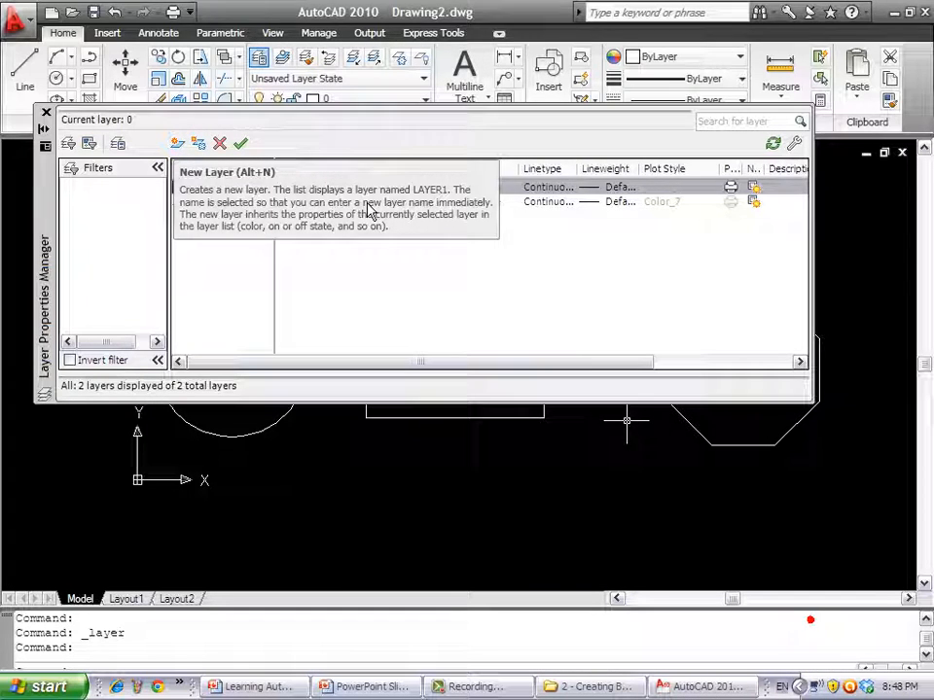
left_click(220, 200)
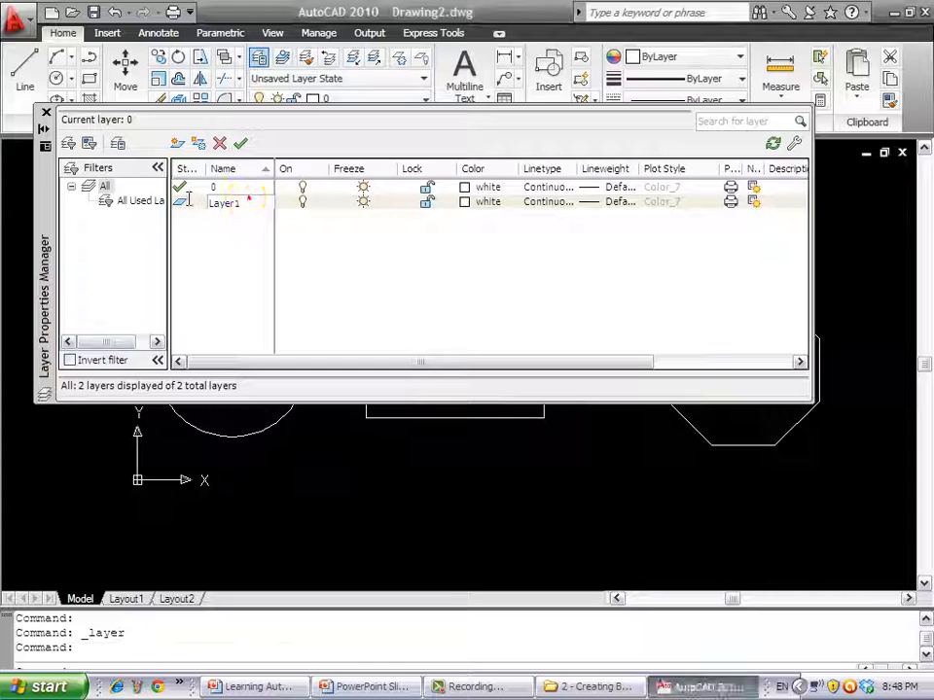
double_click(253, 201)
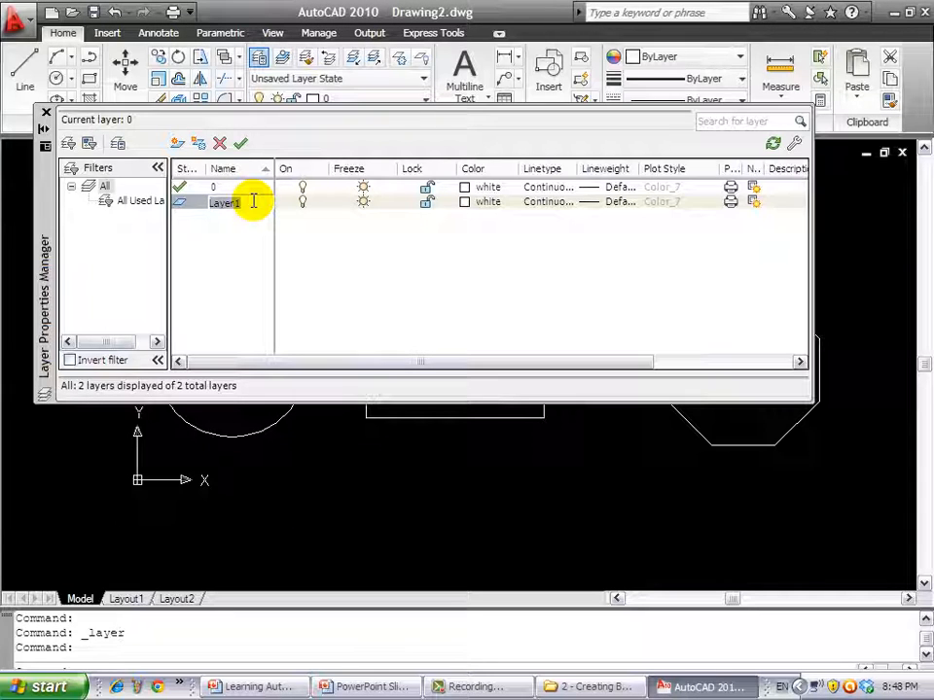
type("Circle")
key("Return")
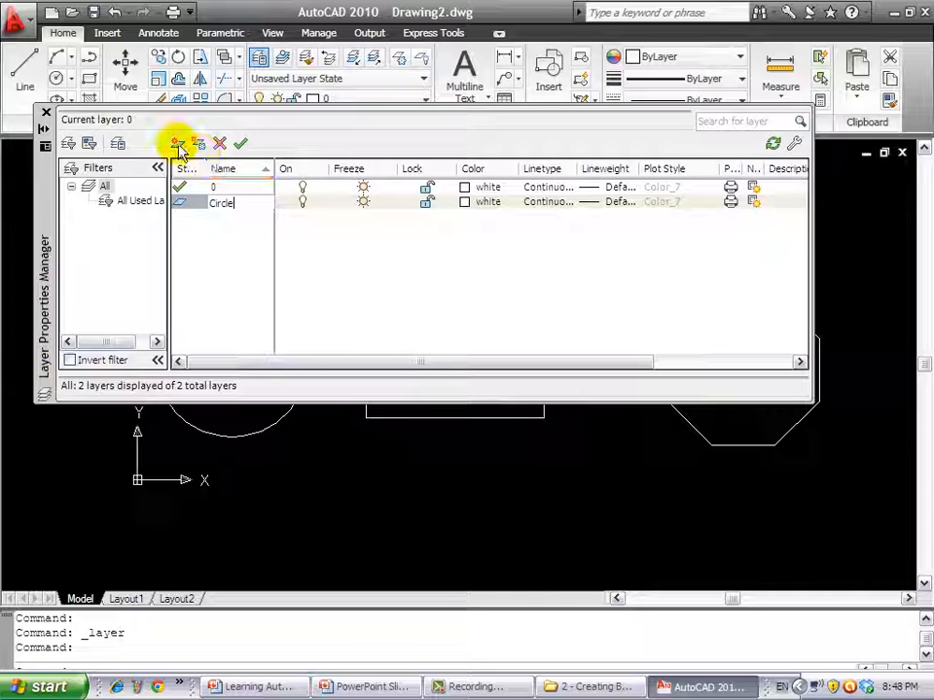
Create two more layers named Rectangle and Polygon.
left_click(178, 146)
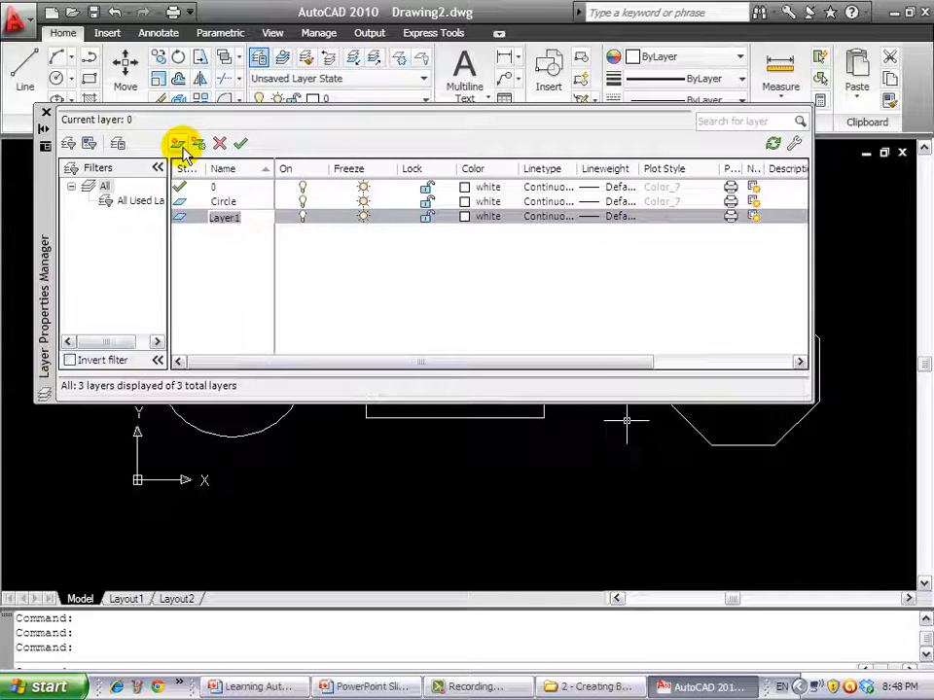
type("Rectangle")
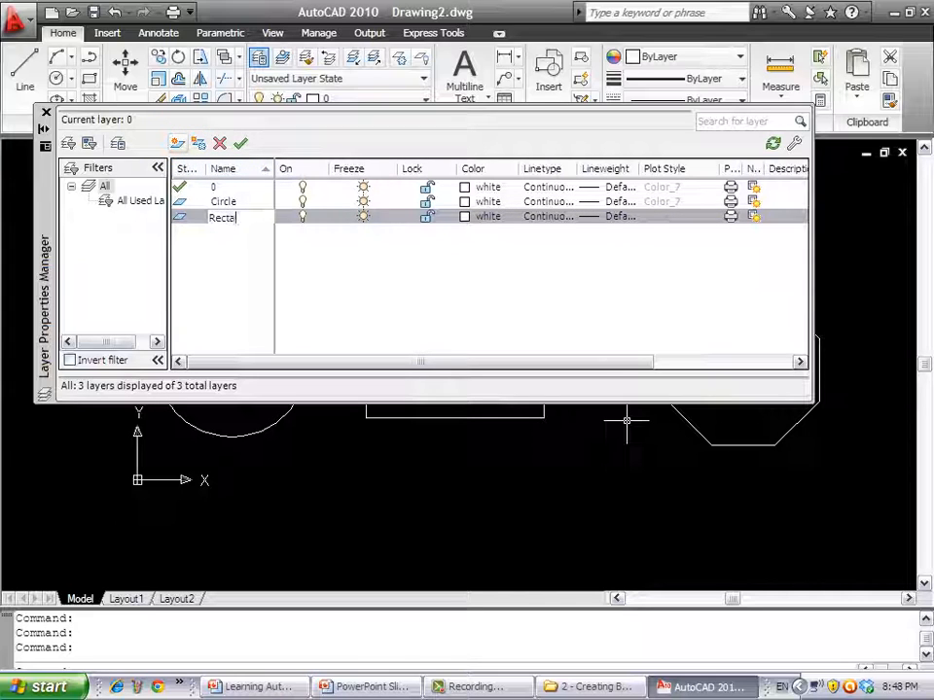
left_click(179, 144)
type("Polygon")
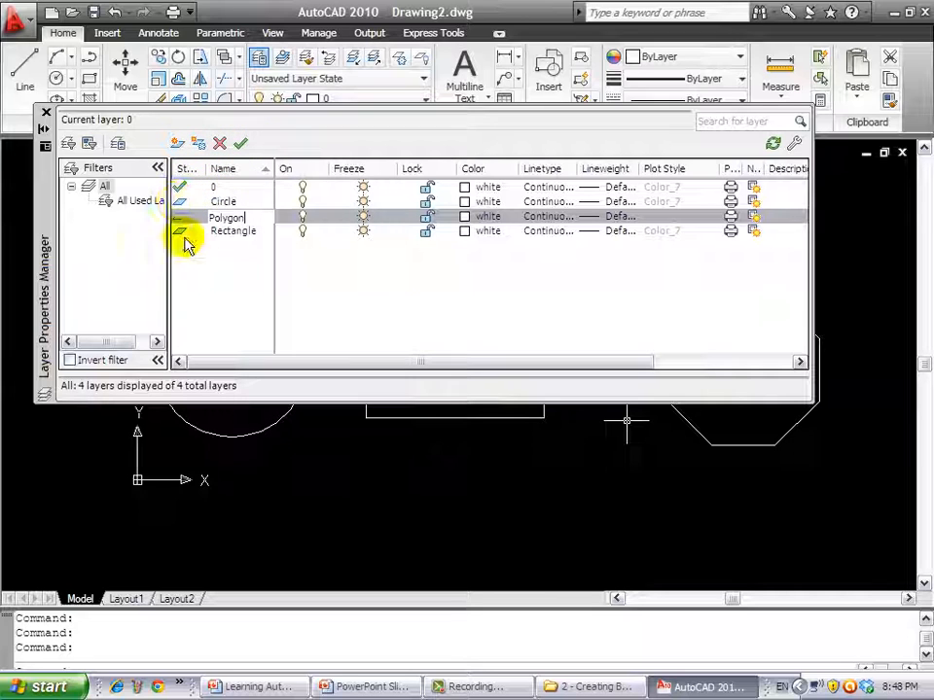
left_click(214, 272)
left_click(210, 265)
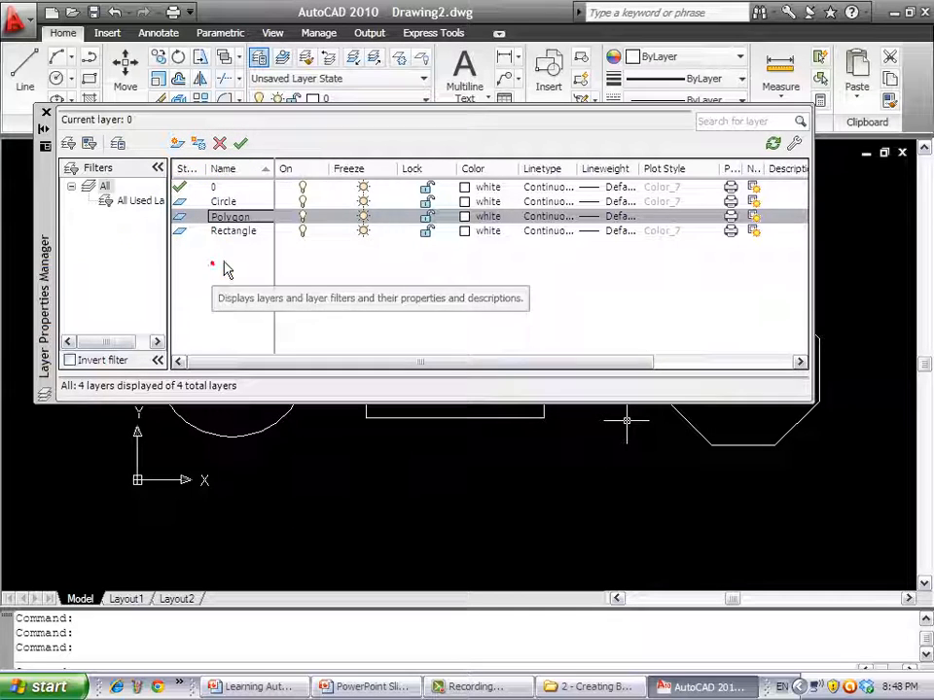
Go through the Circle, Polygon and Rectangle layers one by one to review them.
left_click(219, 202)
left_click(223, 216)
left_click(225, 231)
left_click(223, 202)
left_click(223, 216)
left_click(224, 231)
left_click(222, 202)
left_click(223, 218)
left_click(225, 230)
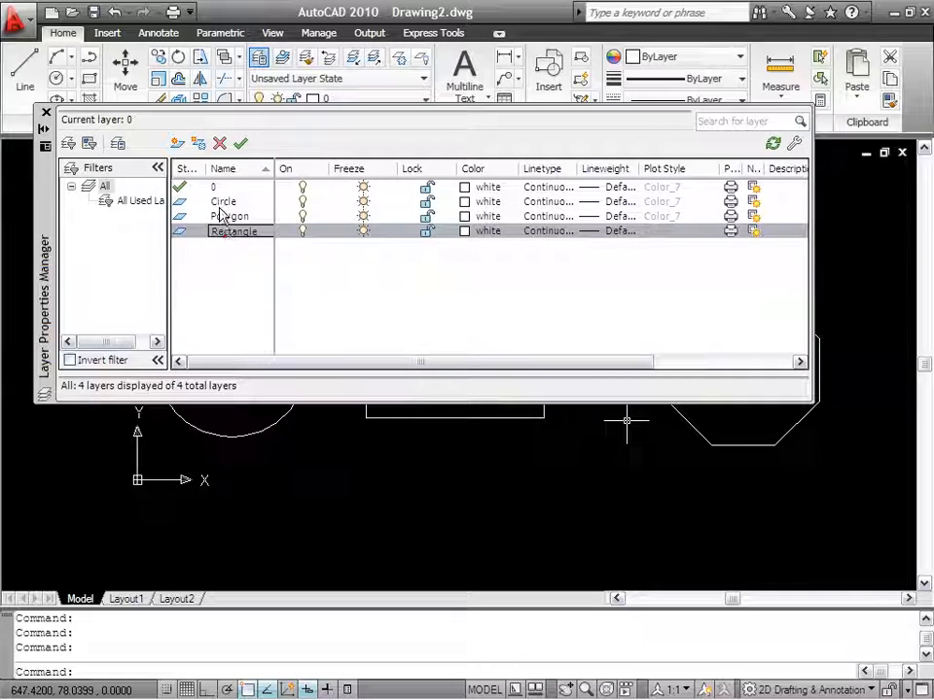
left_click(220, 202)
left_click(222, 216)
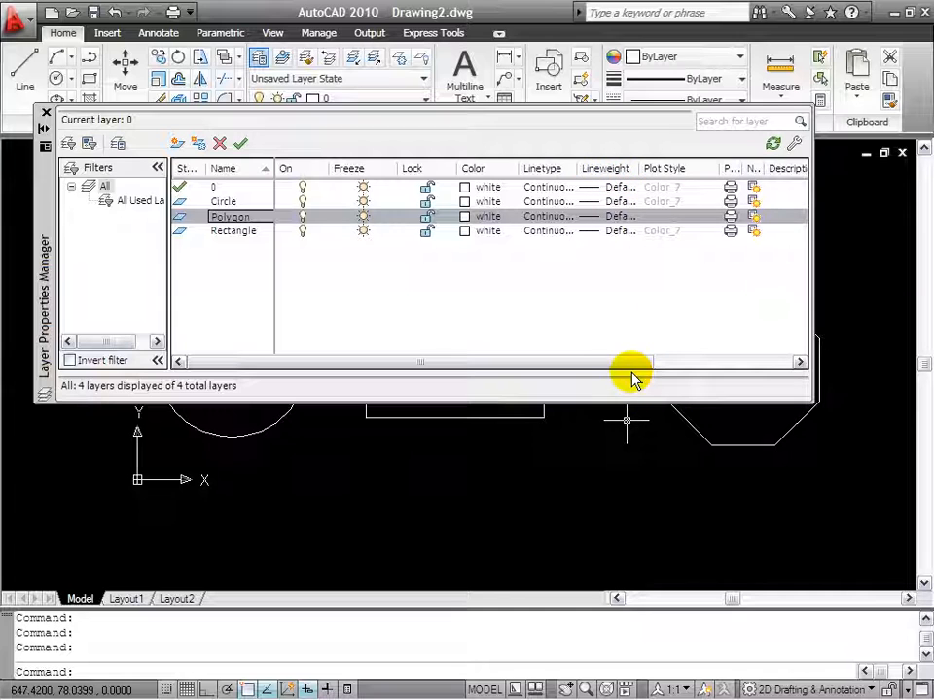
Widen the Plot column and the viewport column beside it in the layer table.
left_click_drag(628, 363, 756, 363)
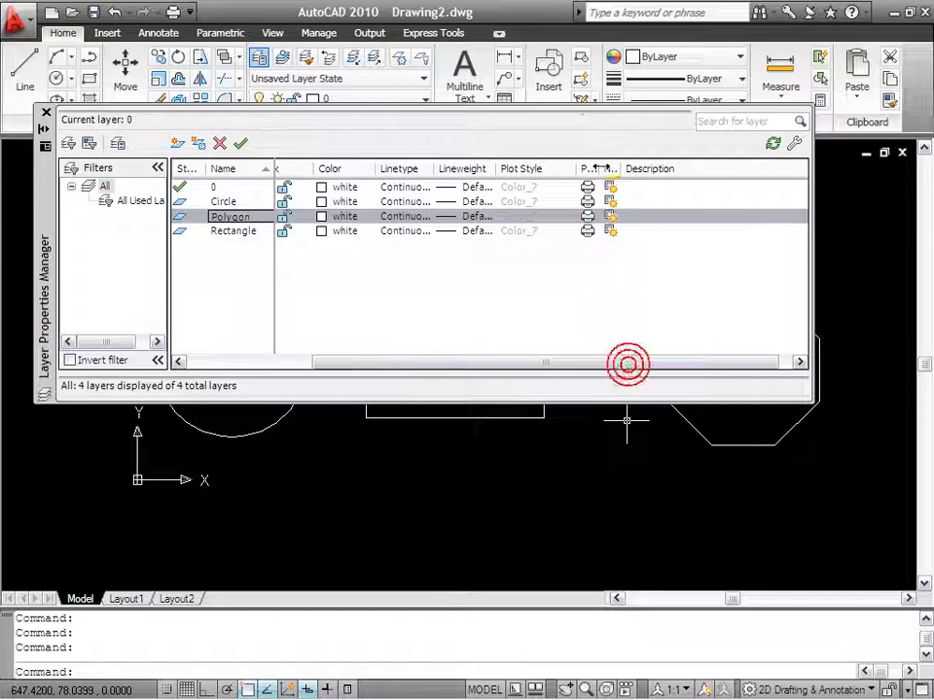
left_click_drag(600, 168, 692, 169)
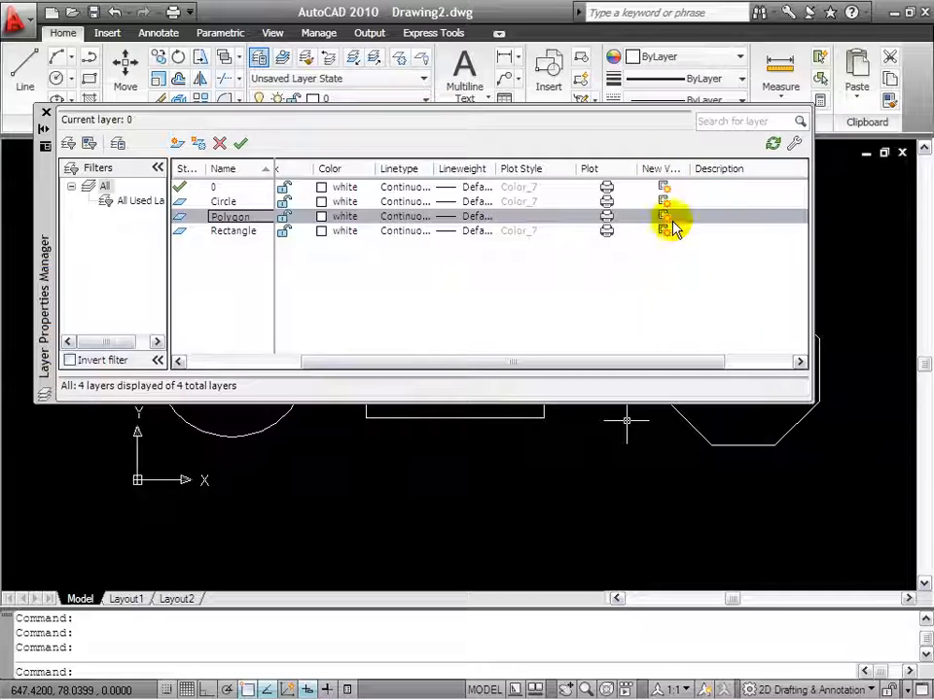
Select the Circle layer and open the colour selection for it.
left_click_drag(696, 361, 532, 362)
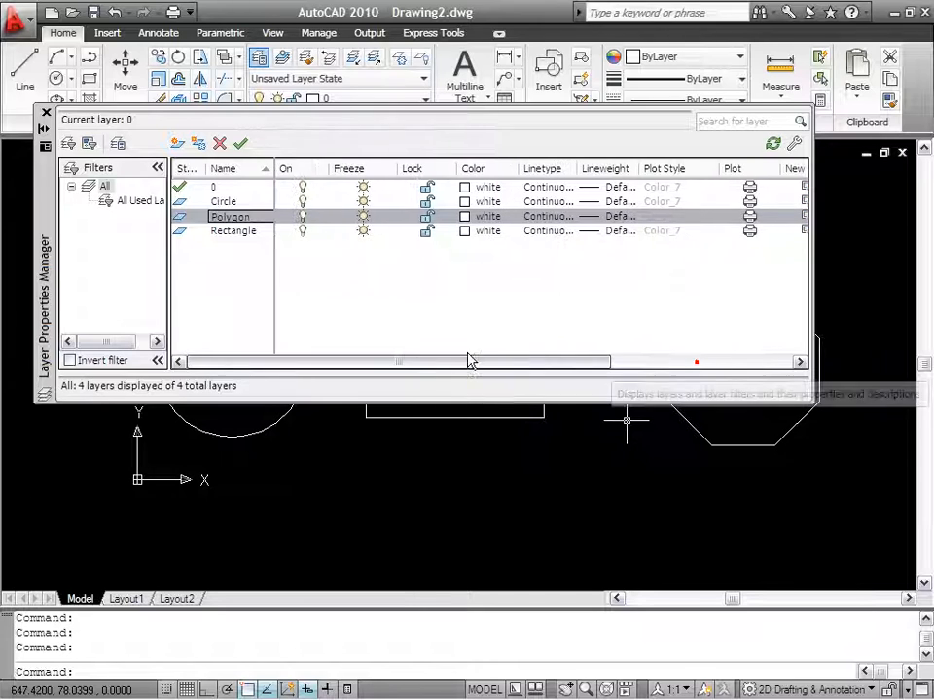
left_click(217, 202)
left_click(224, 203)
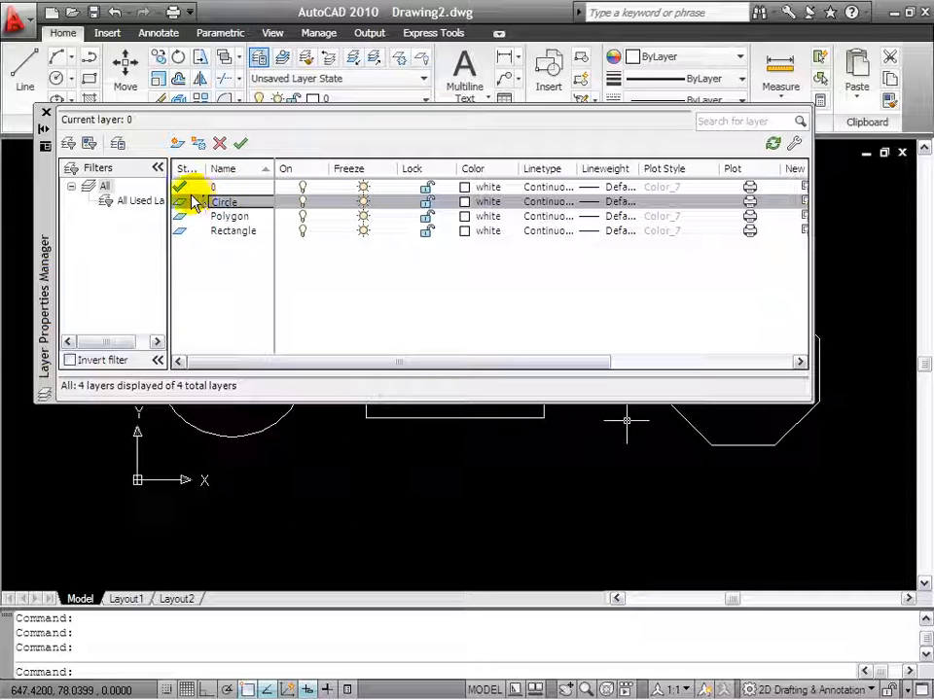
left_click(464, 202)
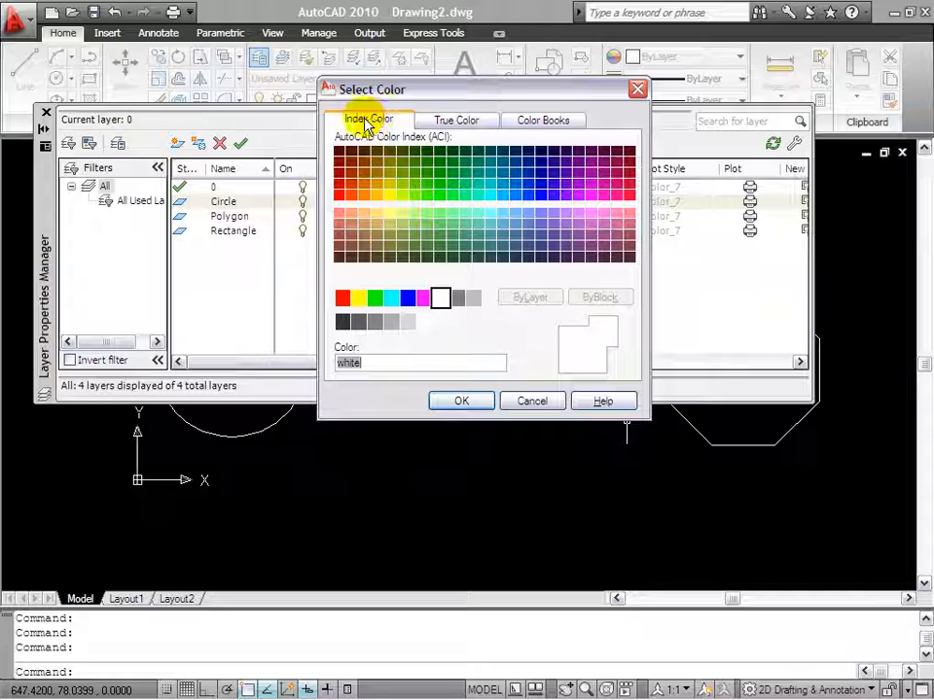
Try true-colour greys and a light blue for the Circle layer, and view the DIC COLOR GUIDE(R) colour book.
left_click(465, 124)
left_click(461, 119)
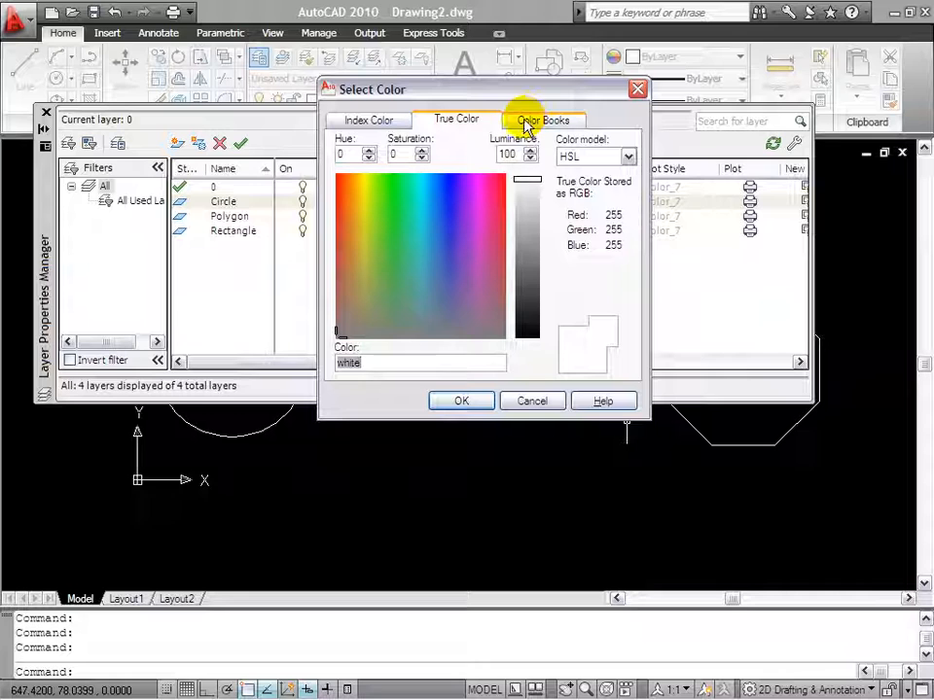
left_click_drag(526, 183, 525, 294)
left_click(526, 206)
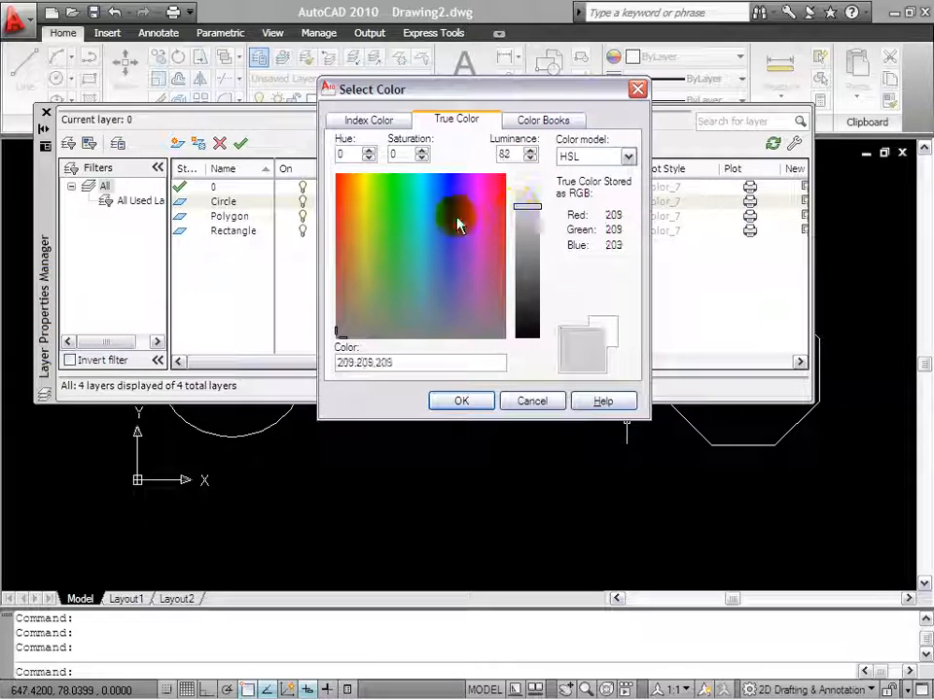
left_click(450, 223)
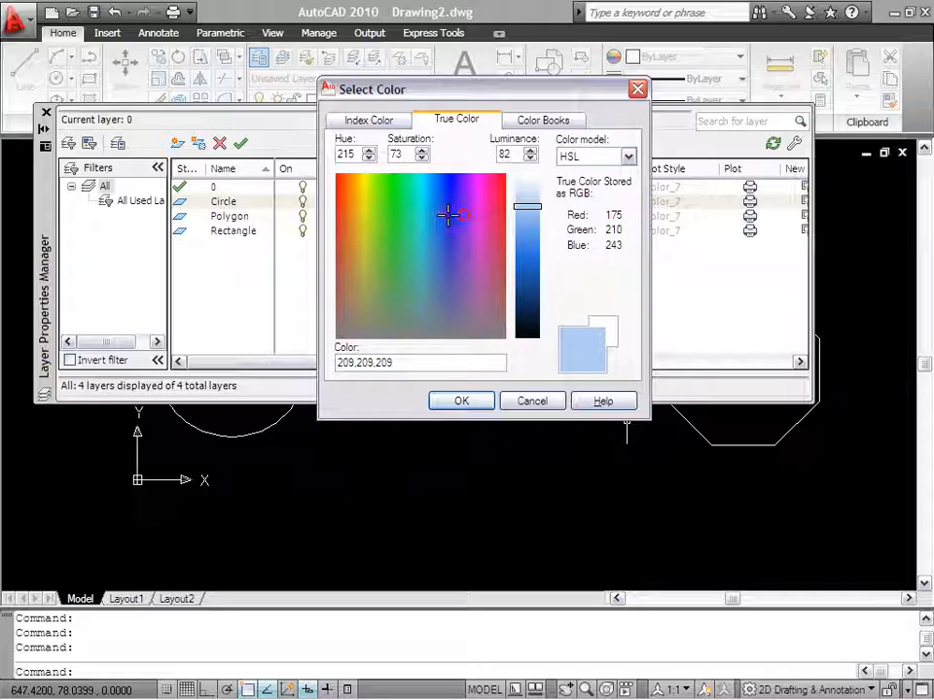
left_click(540, 124)
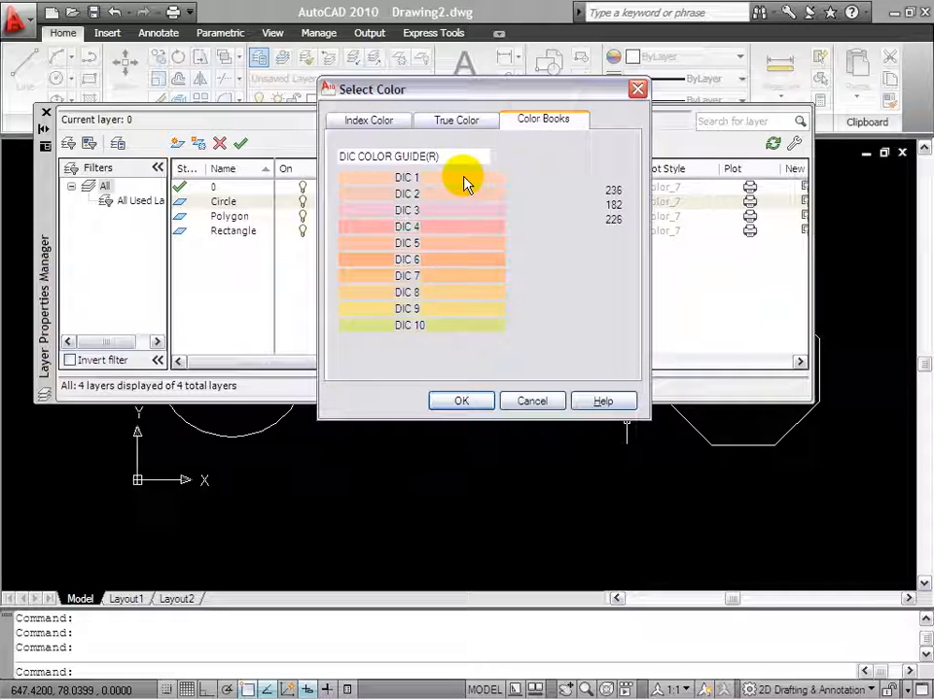
Set the Circle layer's colour to red from the AutoCAD index colours.
left_click(381, 119)
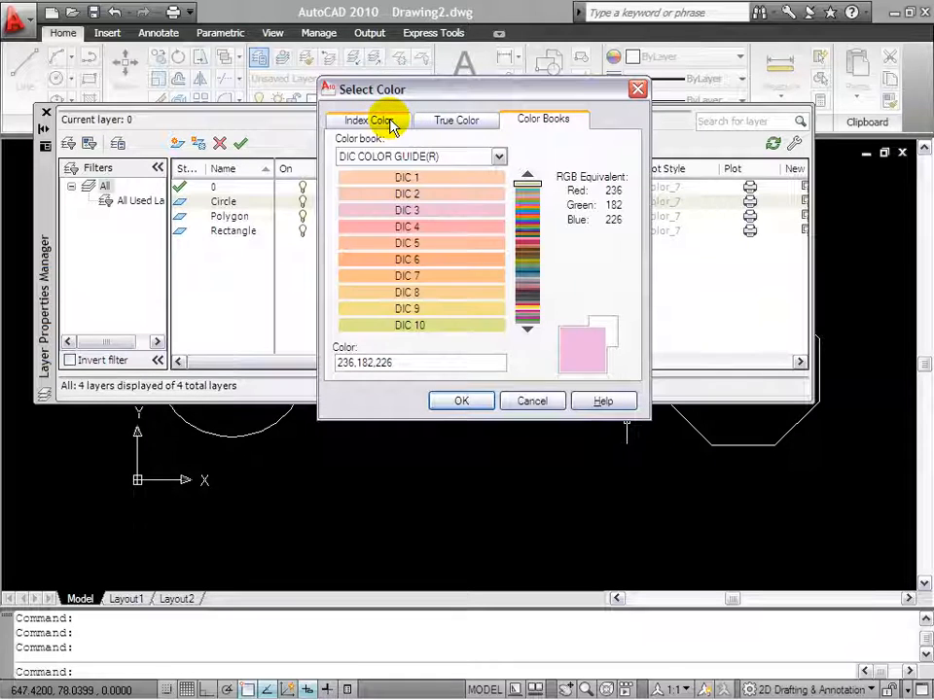
left_click(387, 123)
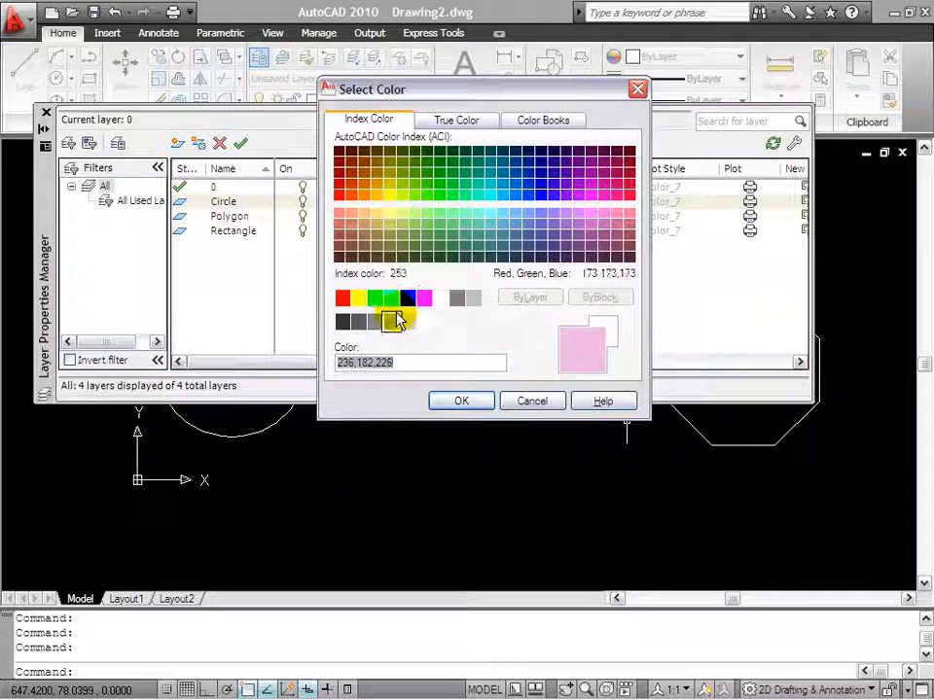
left_click(342, 298)
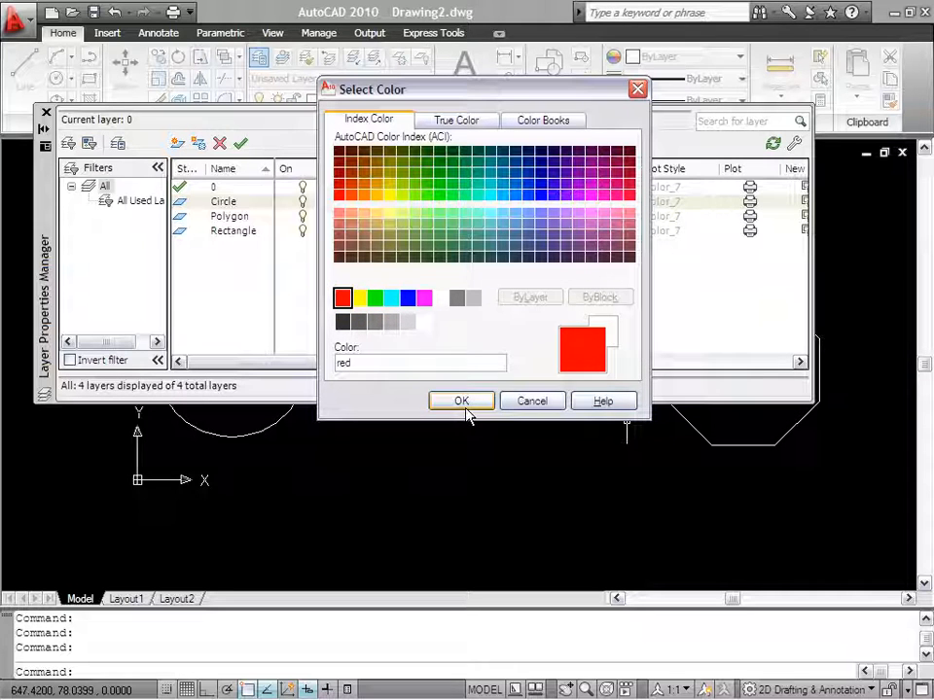
left_click(466, 410)
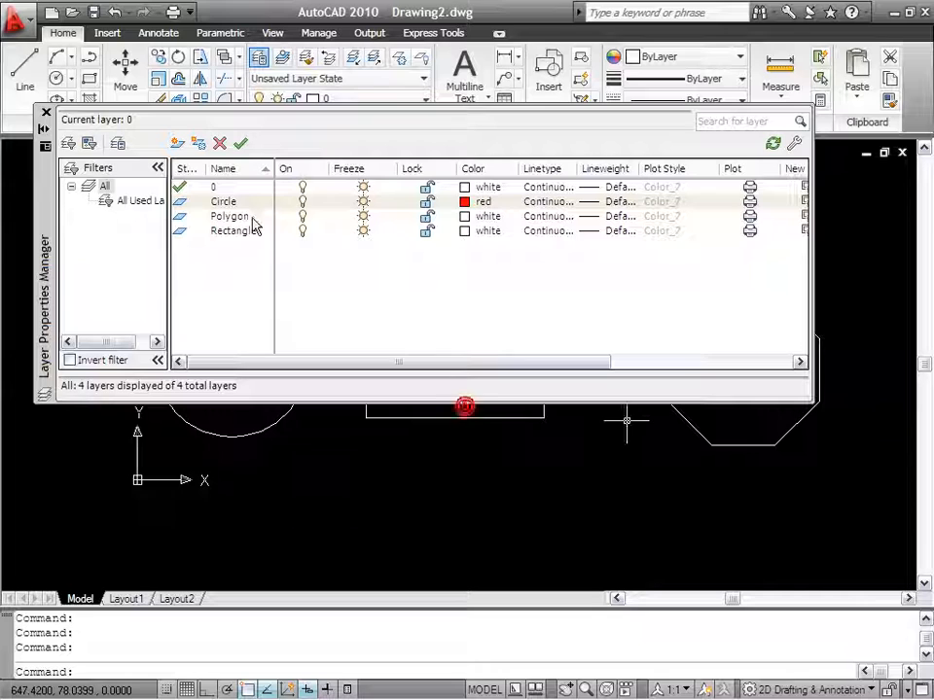
Set the Polygon layer's colour to green from the index colours.
left_click(468, 218)
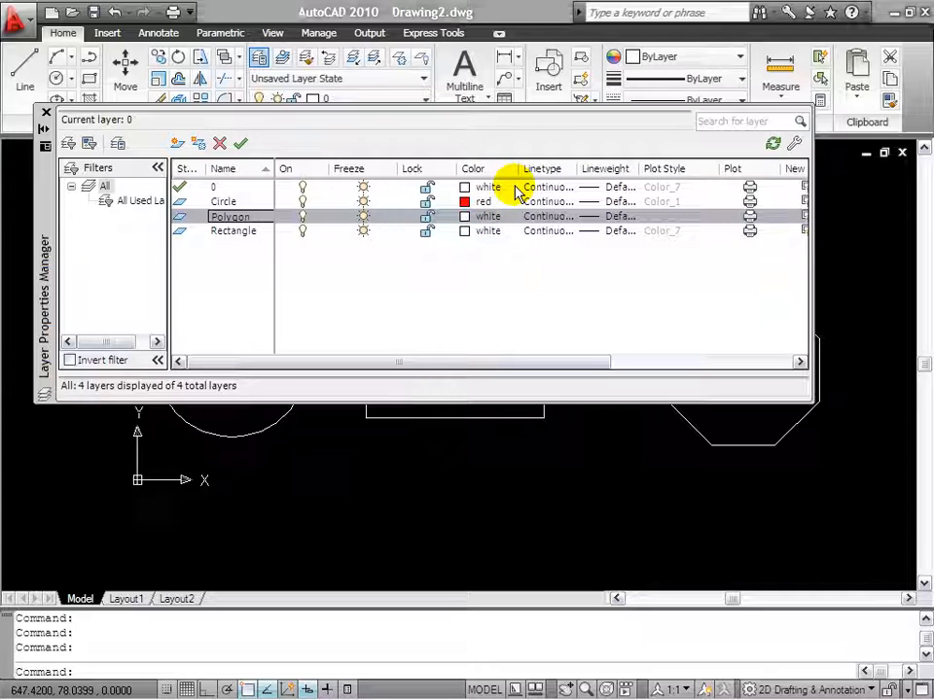
left_click(465, 215)
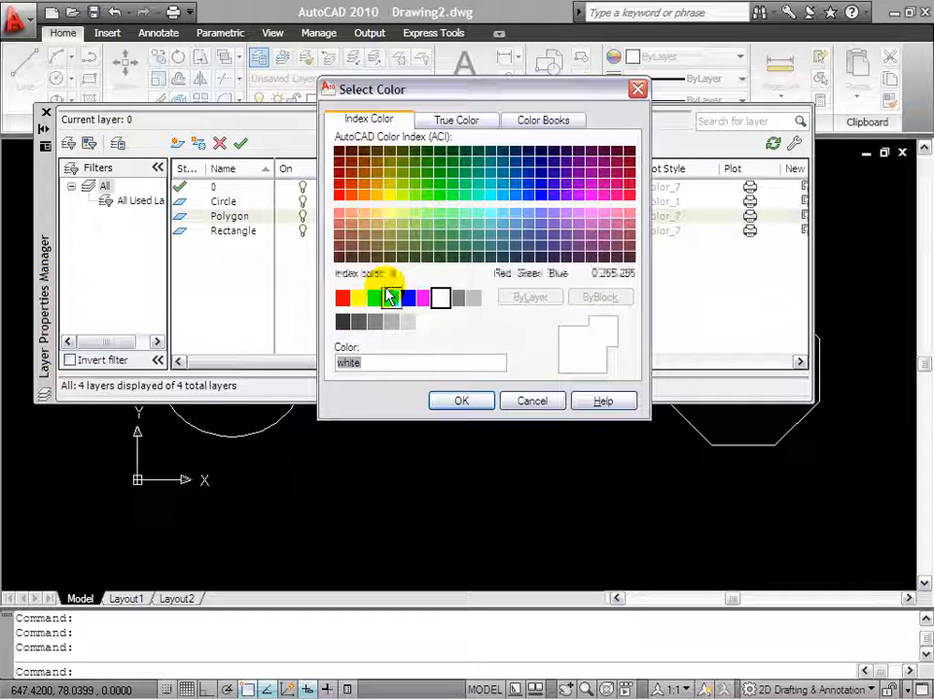
left_click(376, 297)
left_click(453, 401)
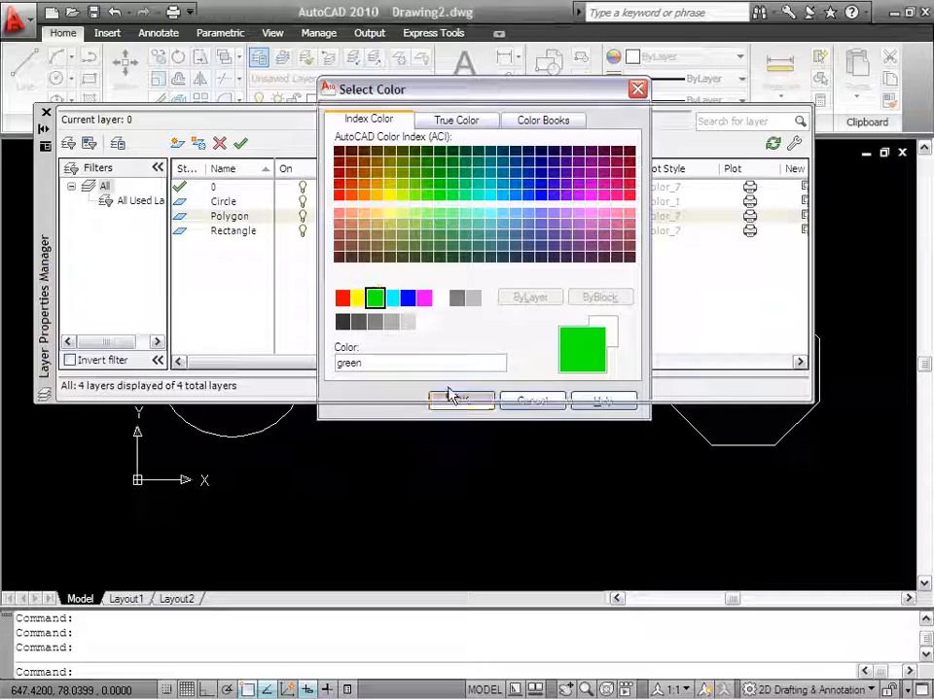
Set the Rectangle layer's colour to yellow from the index colours.
left_click(465, 230)
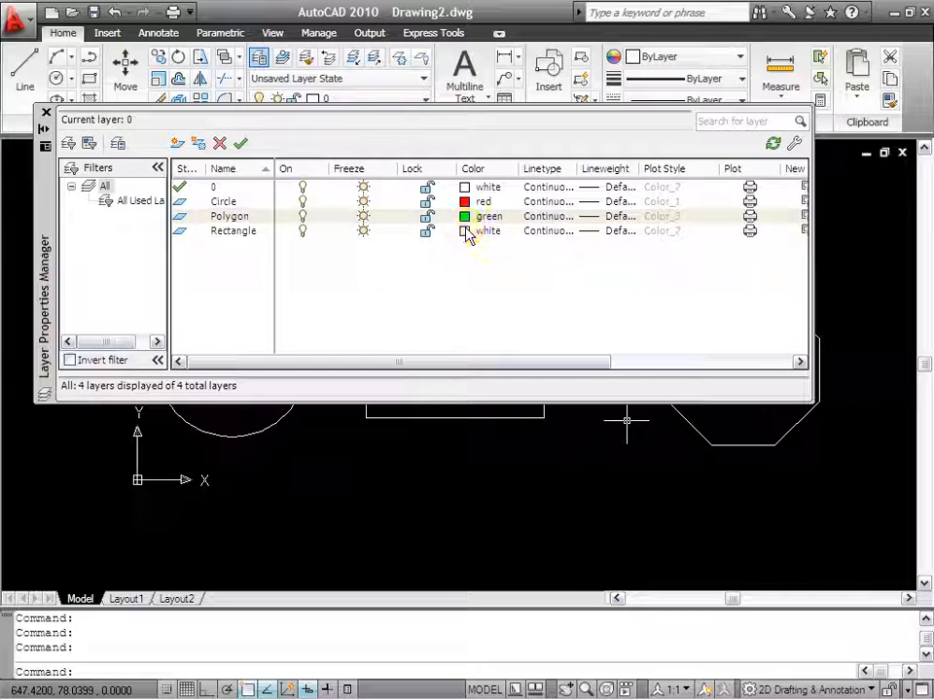
left_click(465, 231)
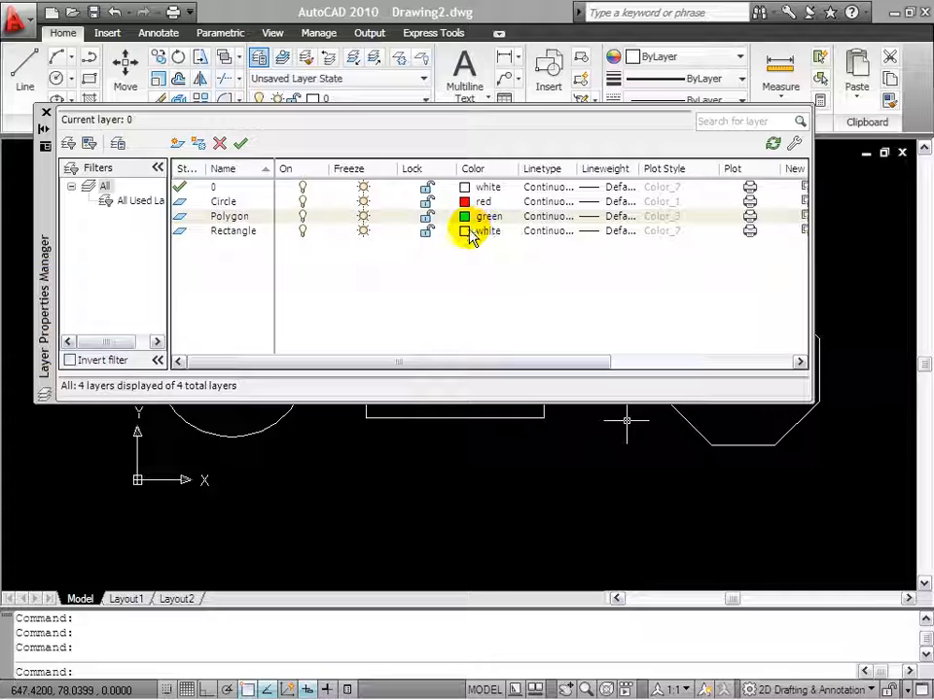
left_click(464, 232)
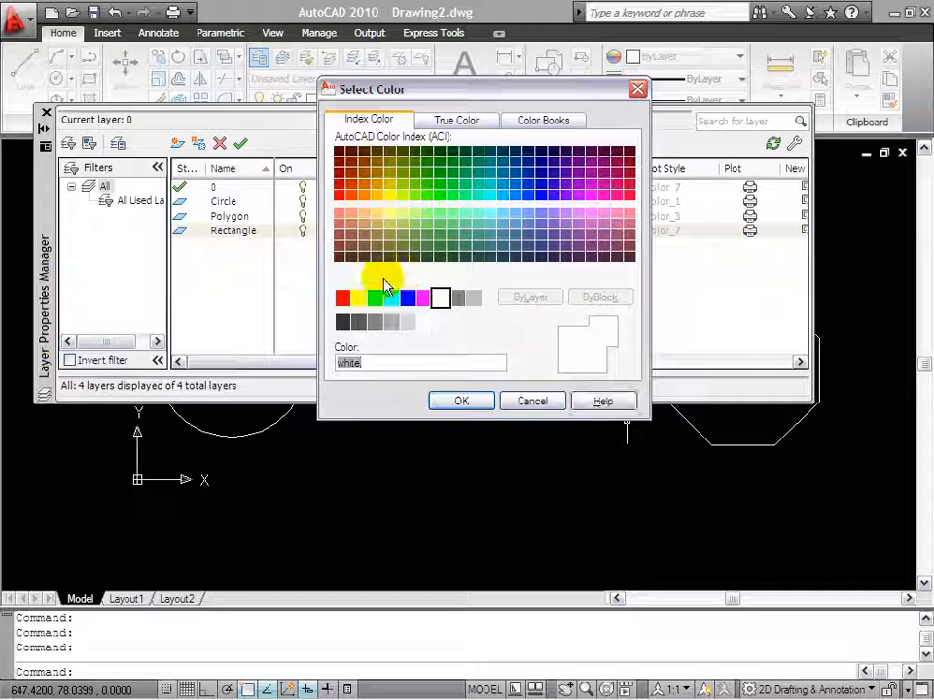
left_click(358, 297)
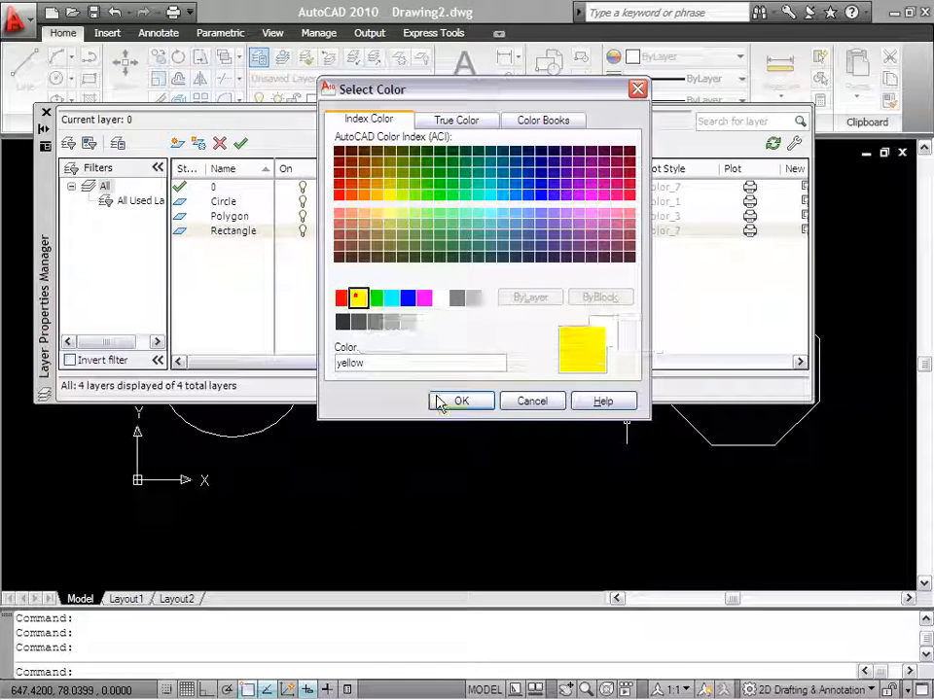
left_click(454, 400)
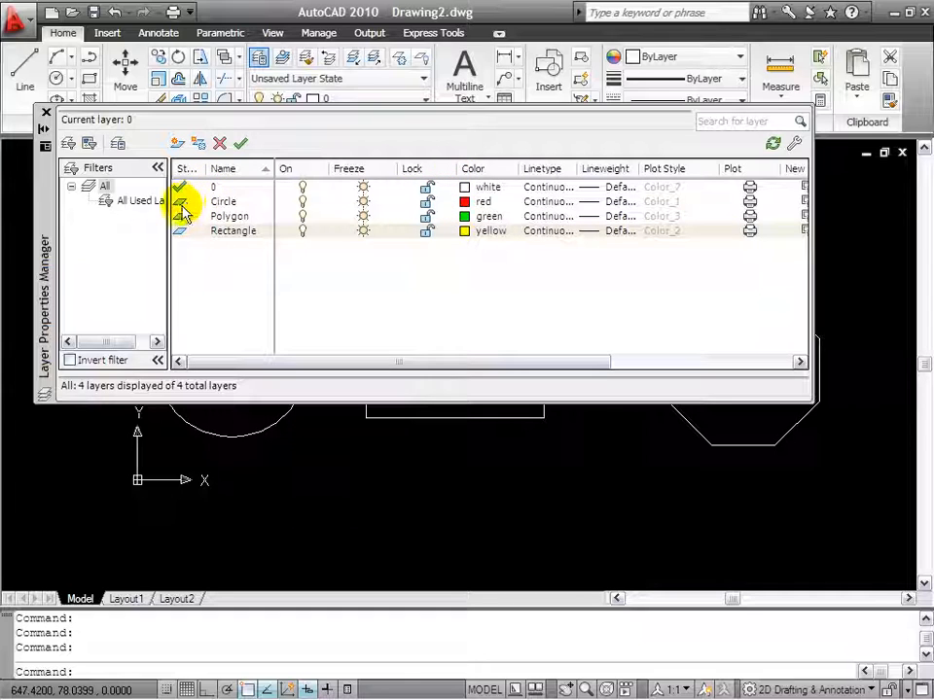
Make Circle the current layer and collapse the Layer Properties Manager to reveal the drawing.
left_click(224, 204)
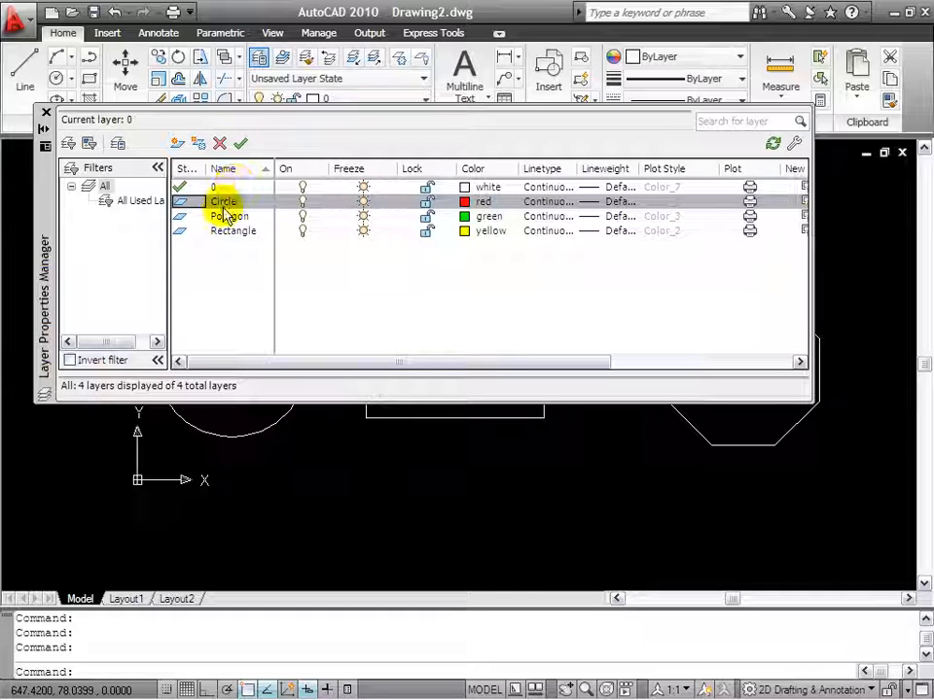
left_click(241, 151)
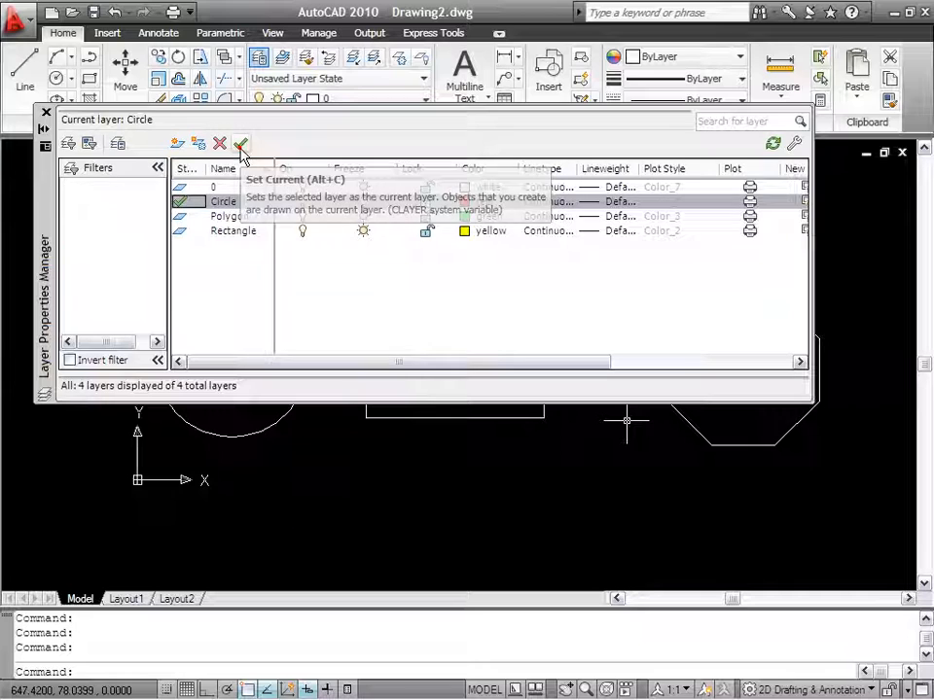
left_click(226, 204)
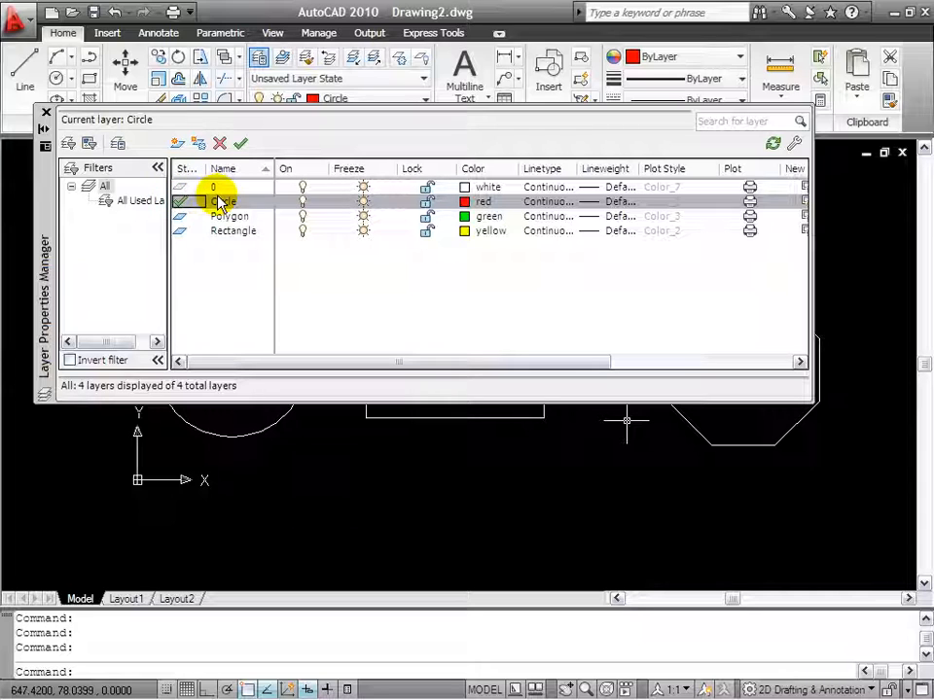
left_click(44, 129)
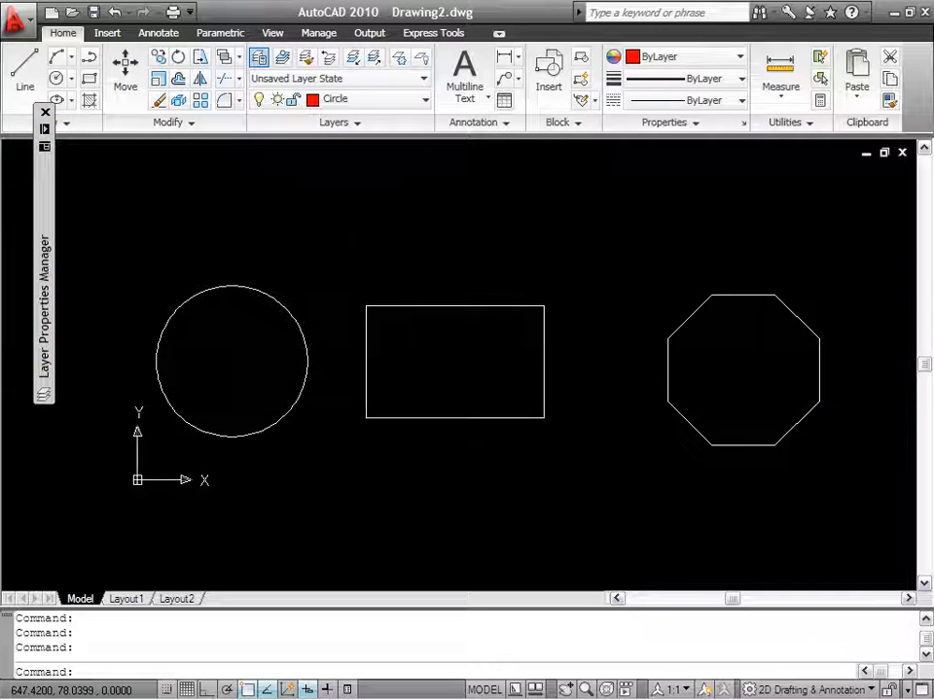
Move the drawn circle from layer 0 to the Circle layer and deselect it.
middle_click_drag(272, 246, 322, 193)
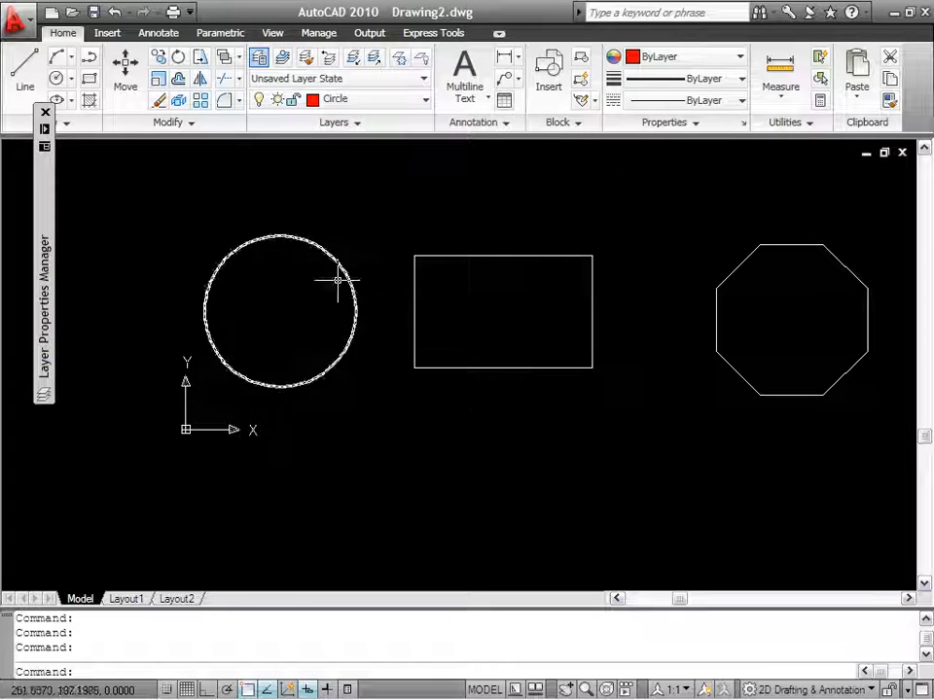
left_click(327, 250)
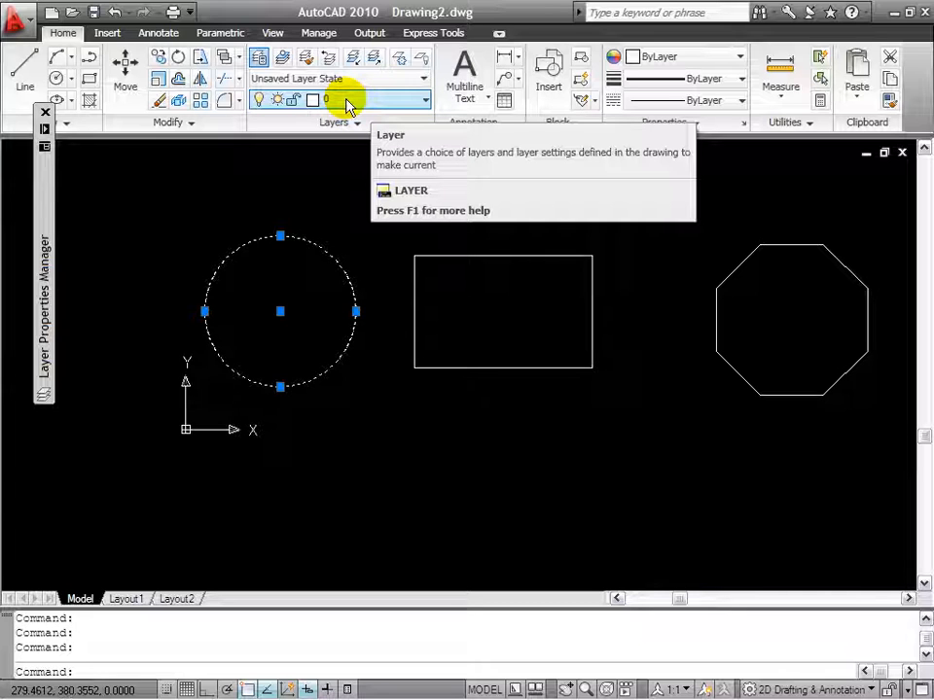
left_click(406, 101)
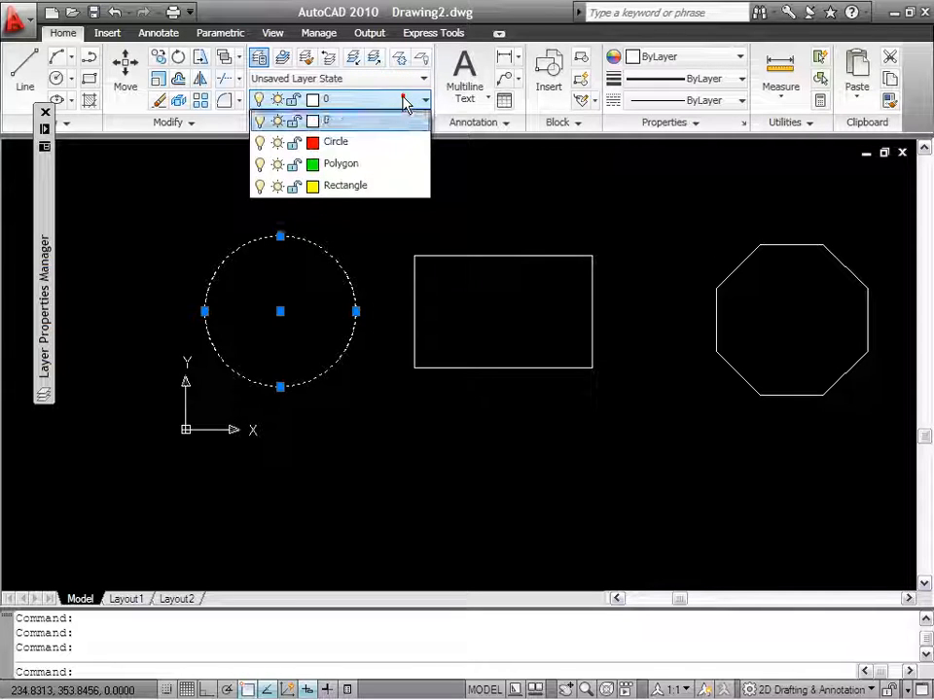
left_click(382, 148)
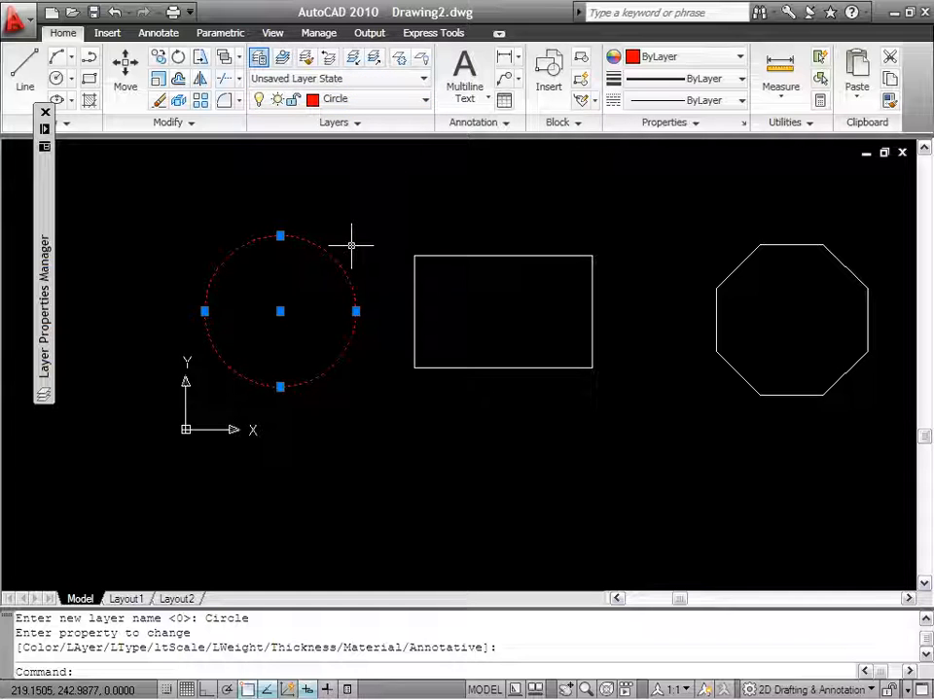
key("Escape")
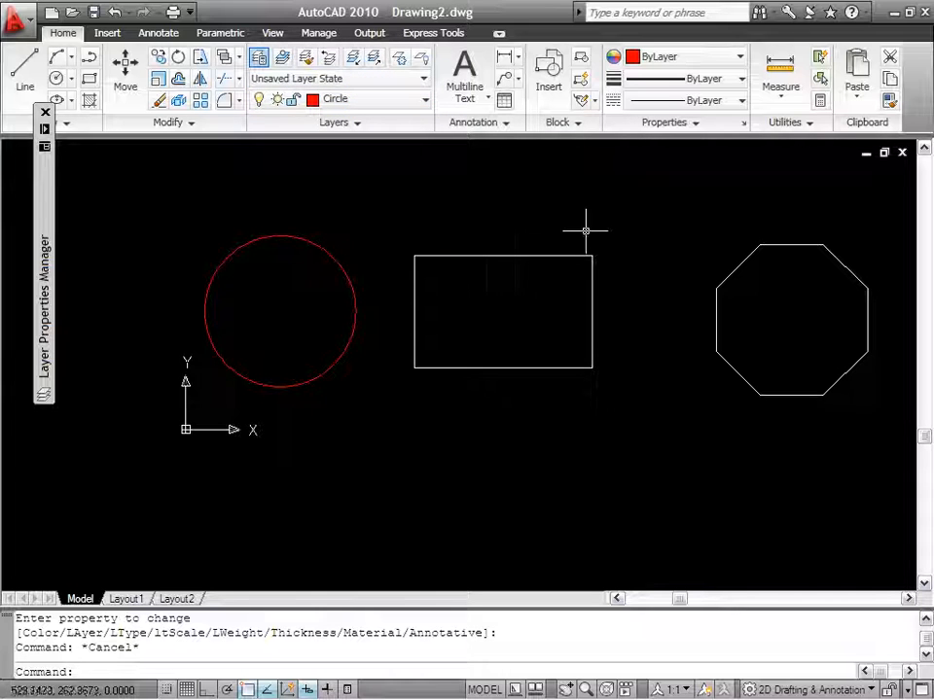
Move the drawn rectangle from layer 0 to the Rectangle layer and deselect it.
left_click(619, 243)
left_click(504, 312)
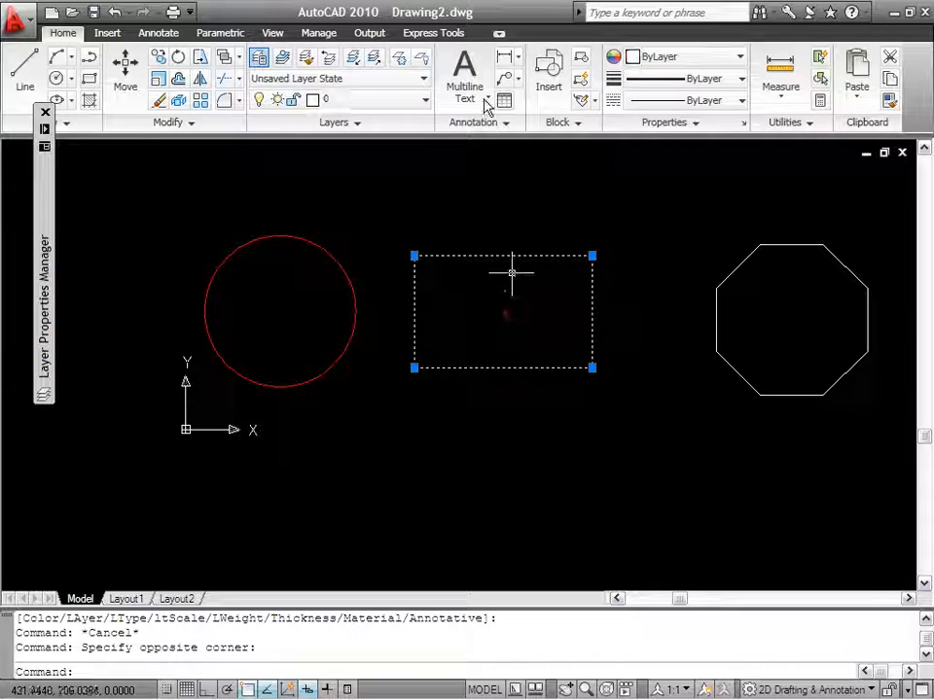
left_click(386, 101)
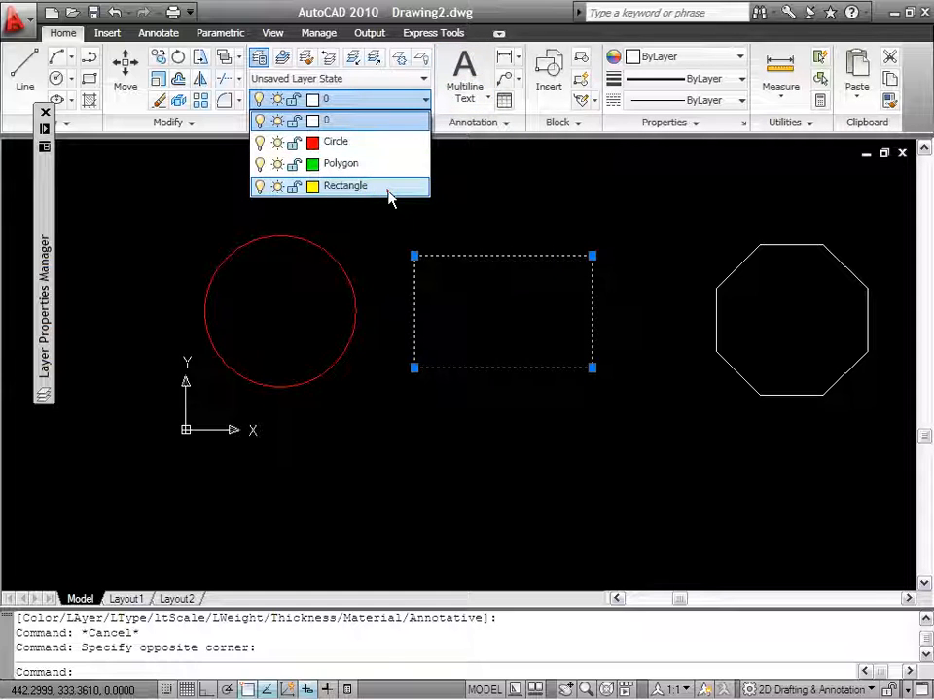
left_click(387, 186)
key("Escape")
Move the drawn octagon from layer 0 to the Polygon layer and deselect it.
left_click(814, 222)
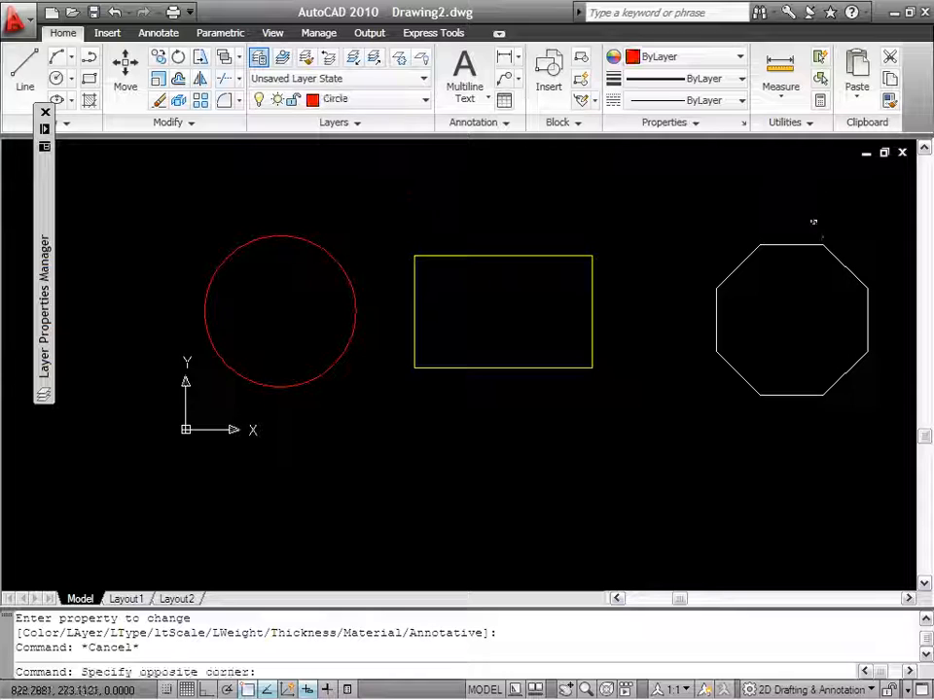
left_click(733, 271)
left_click(418, 101)
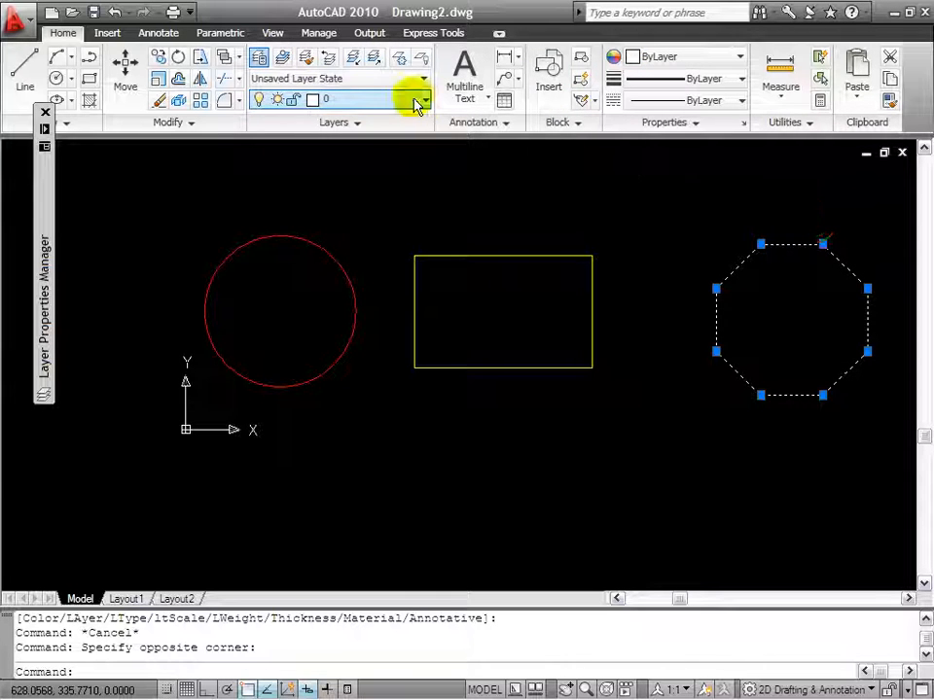
left_click(405, 165)
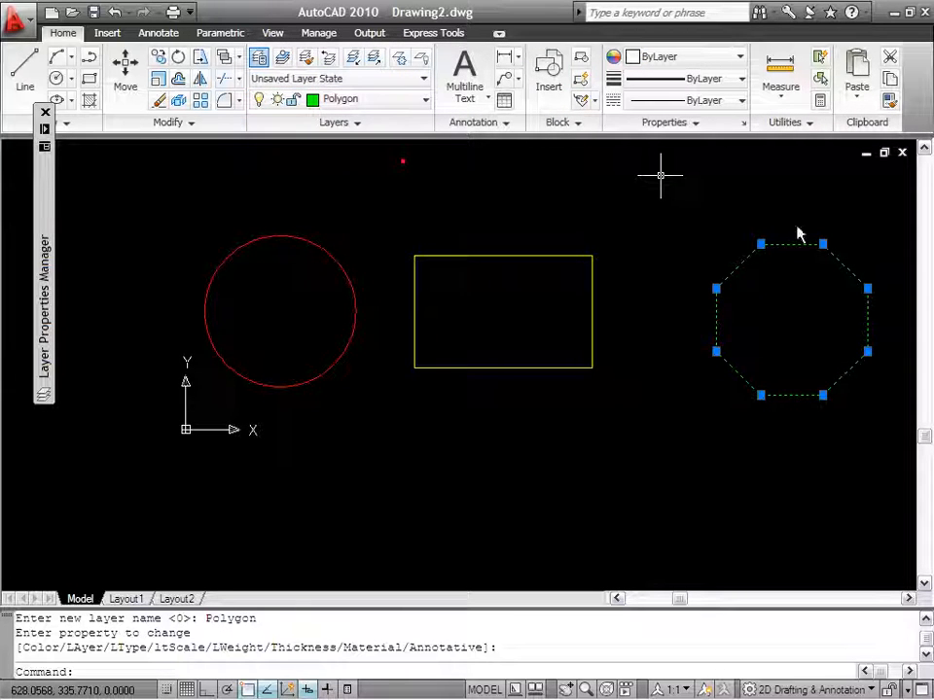
key("Escape")
Check the layer assignment of the circle, rectangle and octagon by selecting and deselecting each one in turn.
middle_click_drag(763, 237, 683, 247)
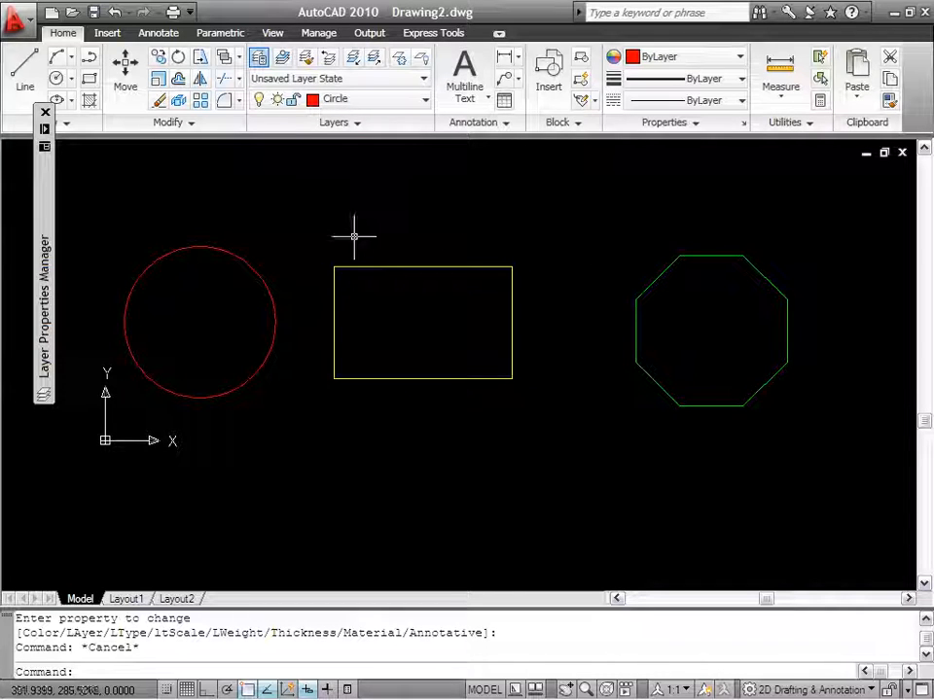
left_click(249, 265)
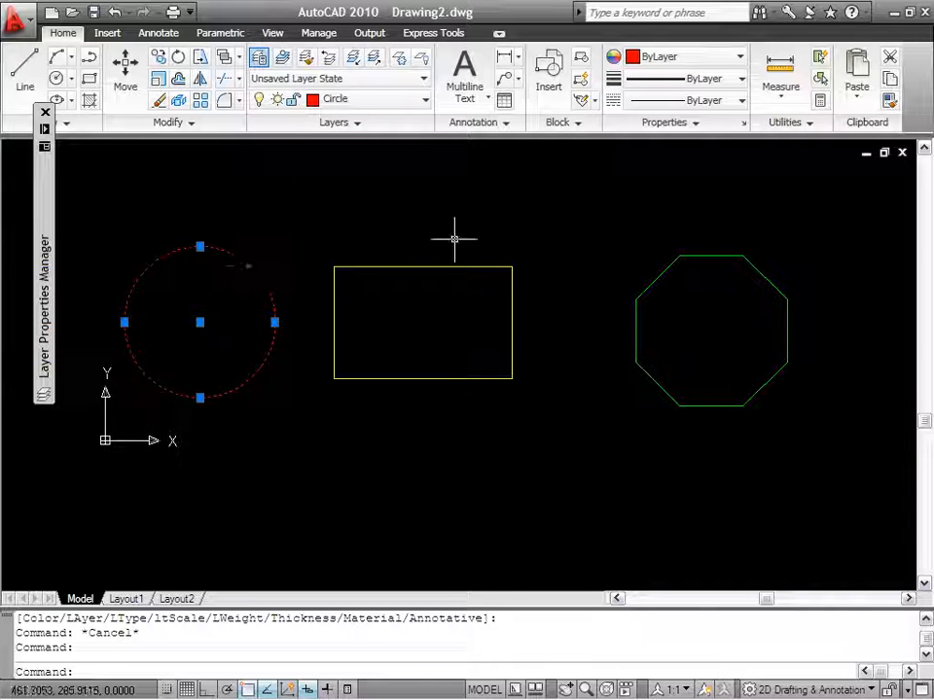
key("Escape")
left_click(442, 265)
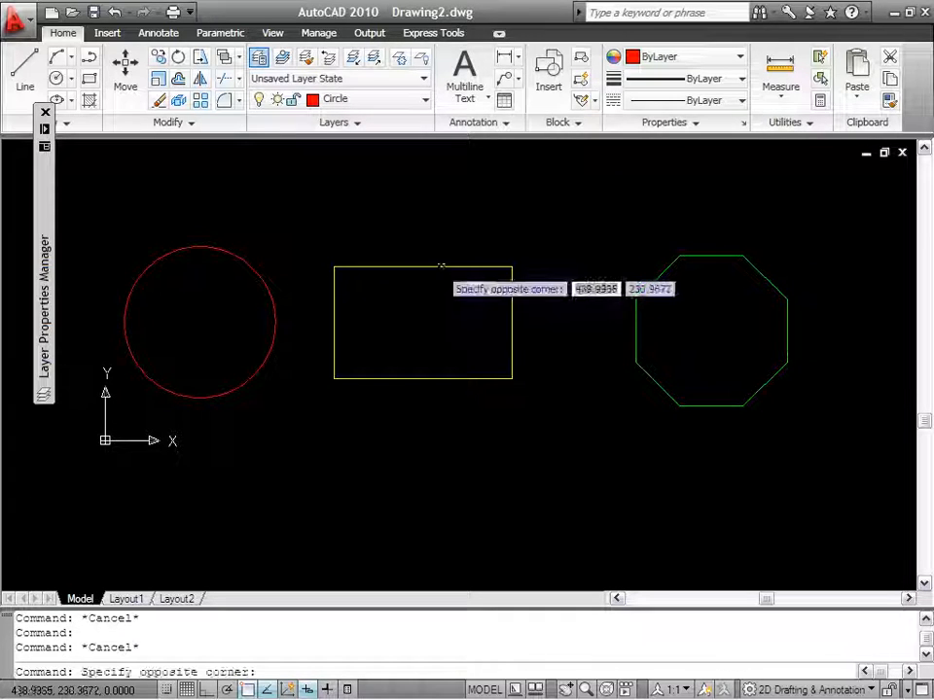
left_click(427, 270)
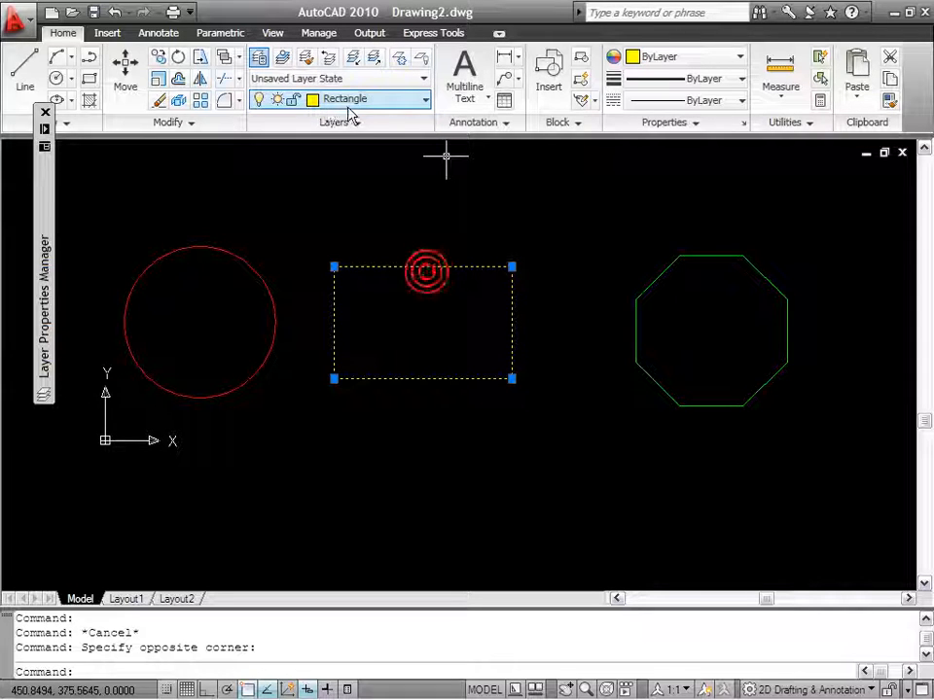
key("Escape")
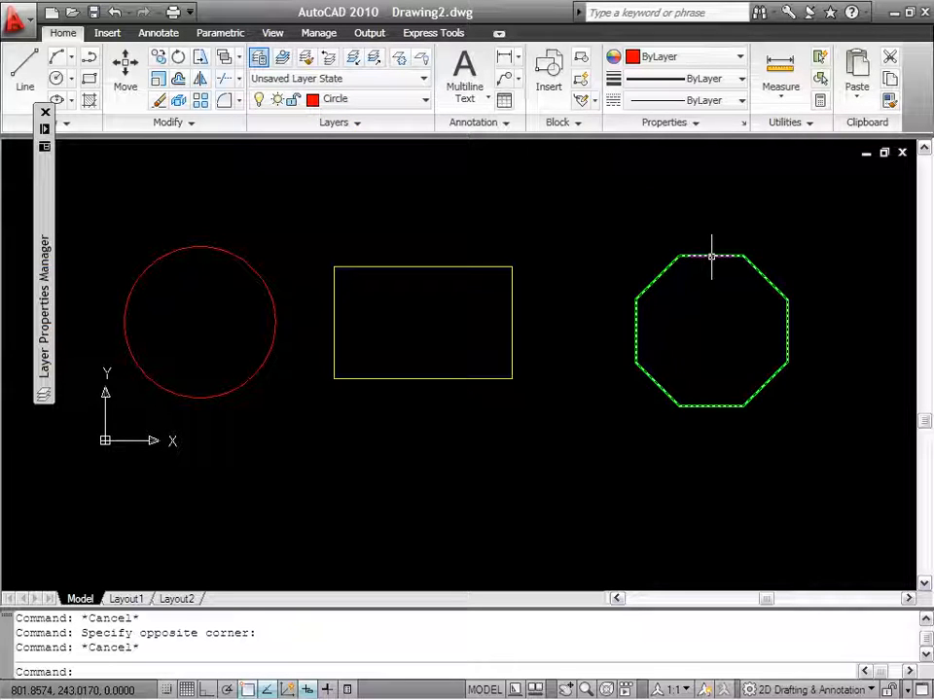
left_click(713, 255)
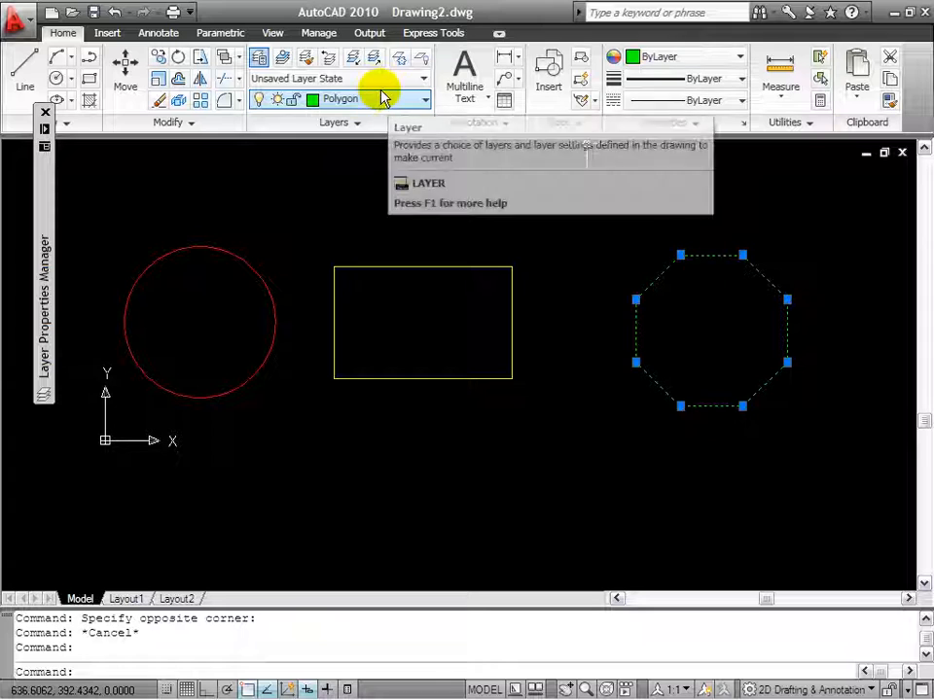
key("Escape")
middle_click_drag(544, 225, 591, 240)
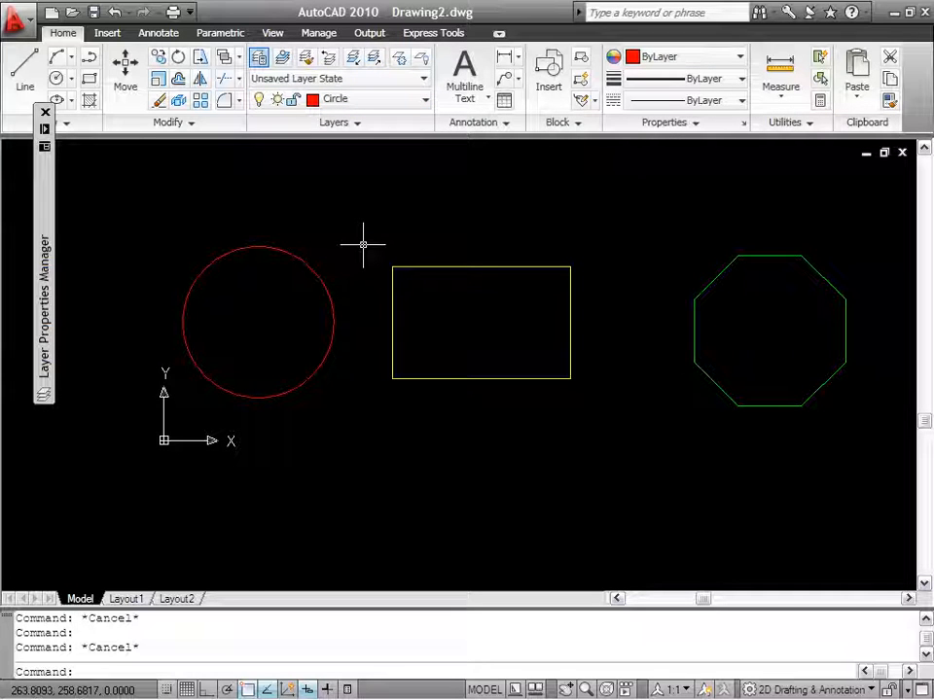
Expand the Layer Properties Manager and move it below the drawn shapes.
left_click(379, 99)
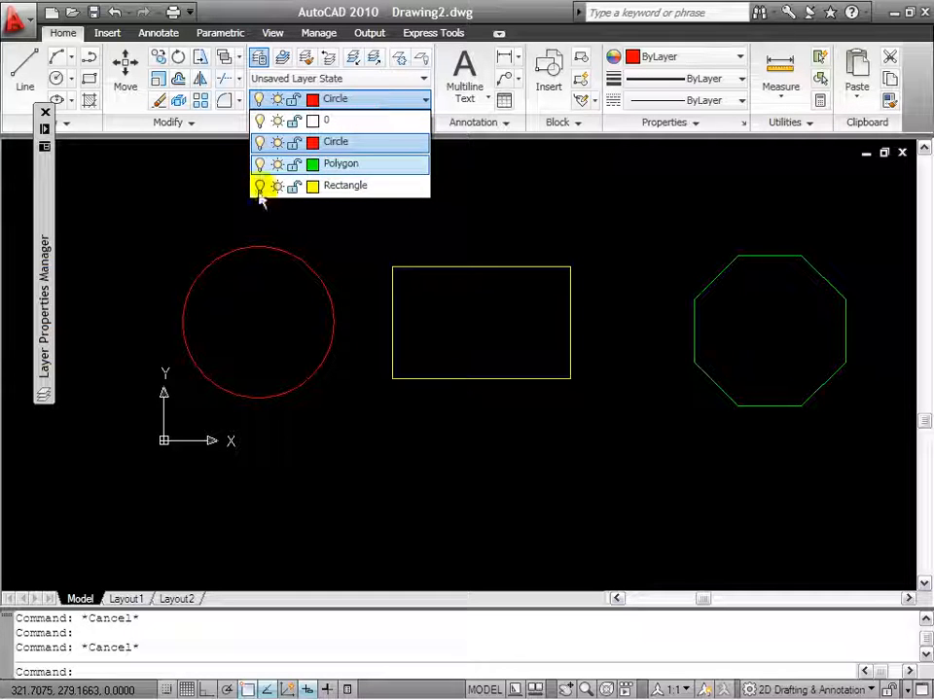
left_click(91, 146)
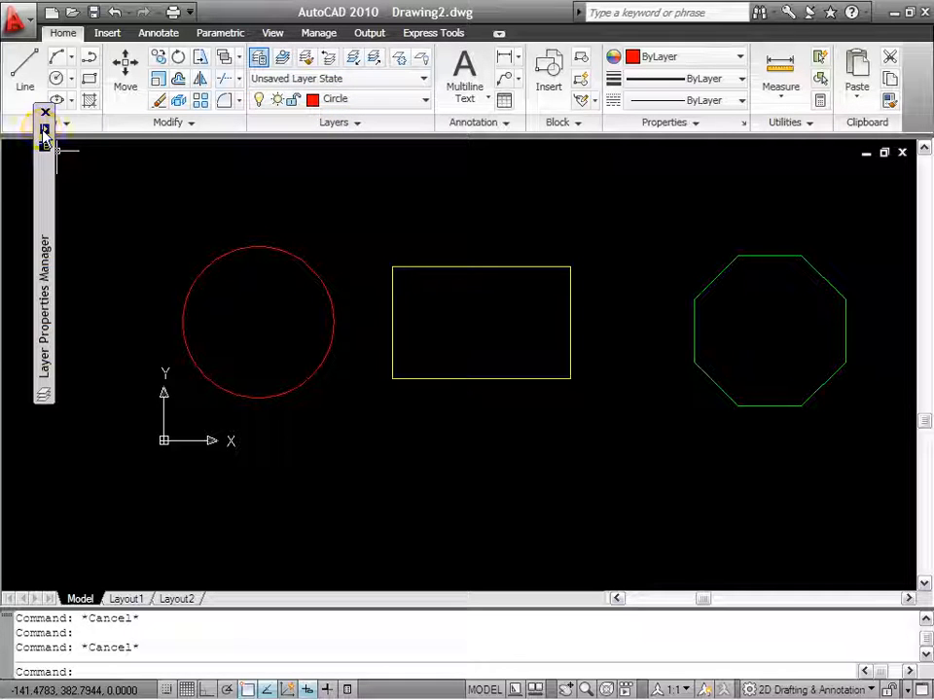
mouse_move(44, 136)
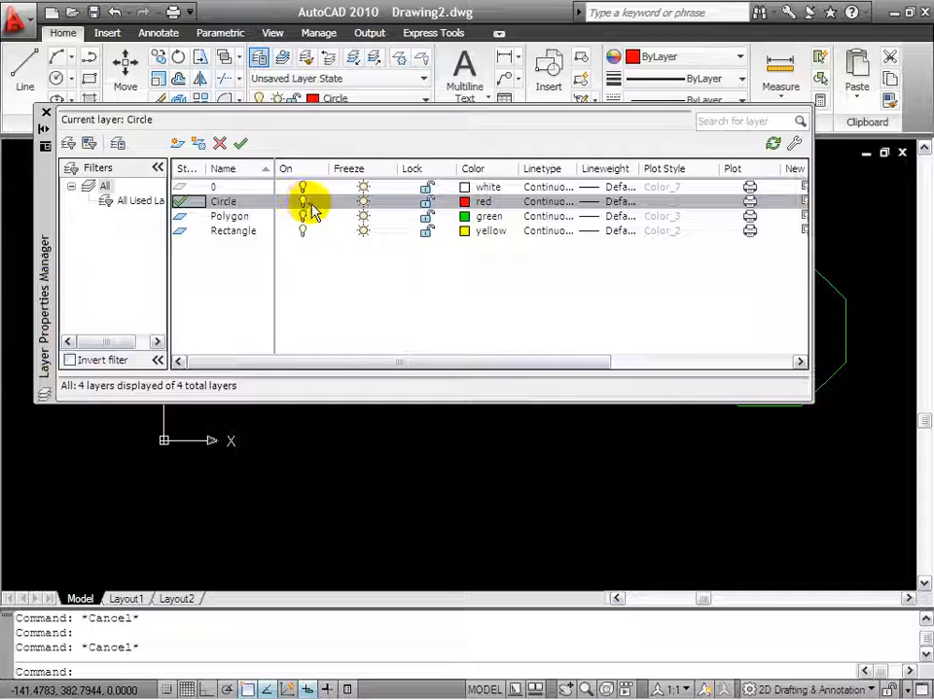
left_click_drag(53, 212, 84, 398)
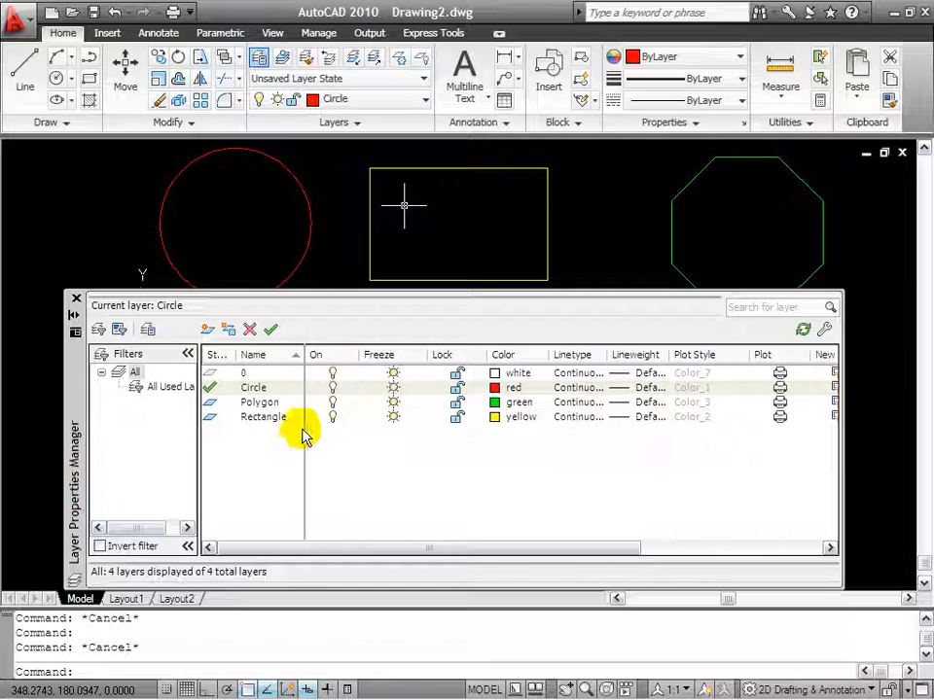
Turn the current Circle layer off and back on.
left_click(333, 387)
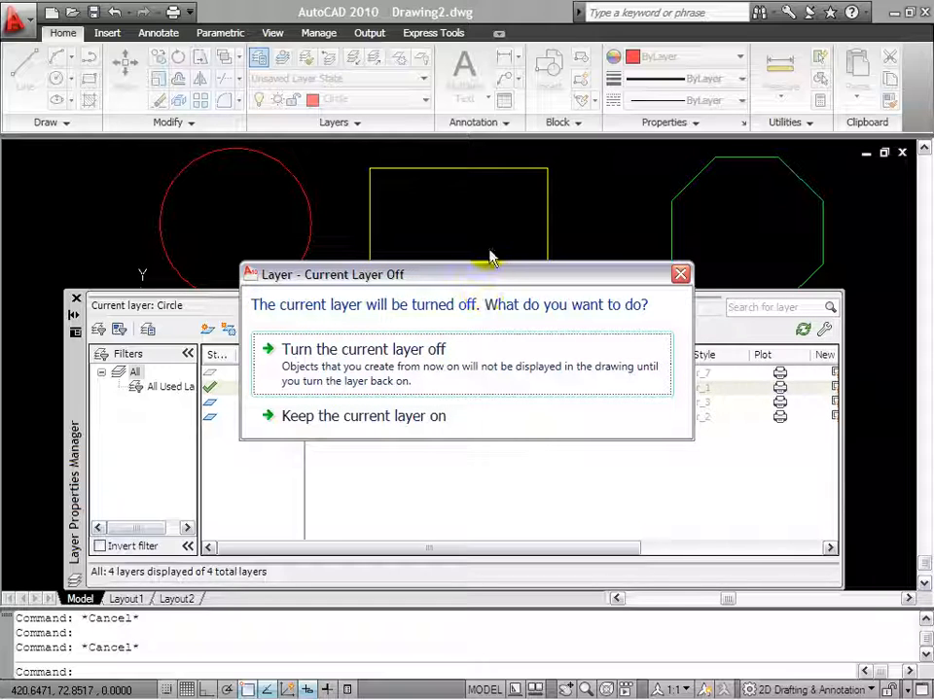
left_click_drag(540, 265, 691, 315)
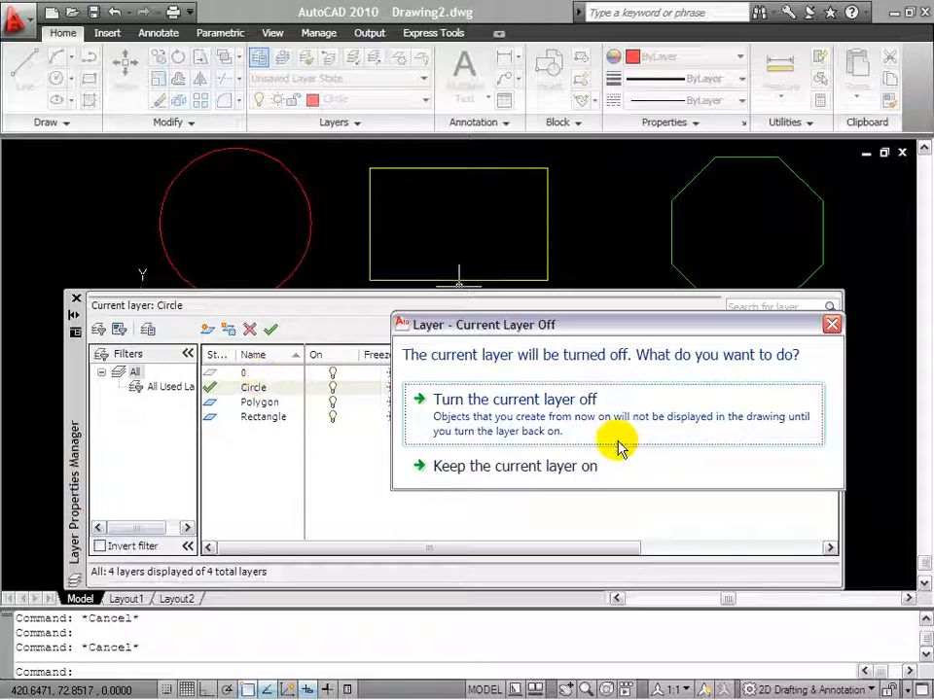
left_click_drag(525, 314, 531, 298)
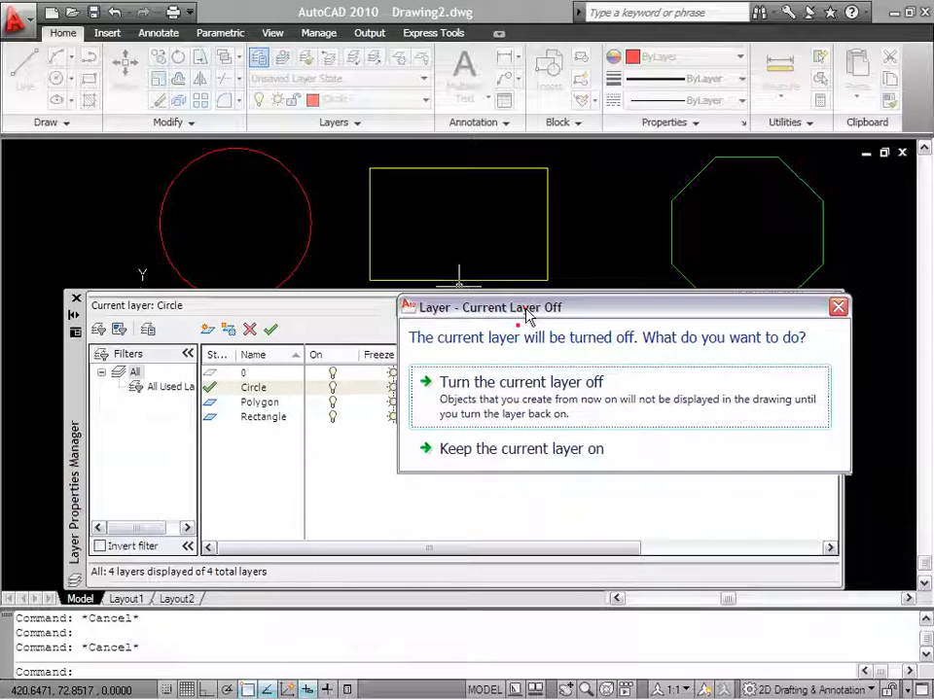
left_click(473, 406)
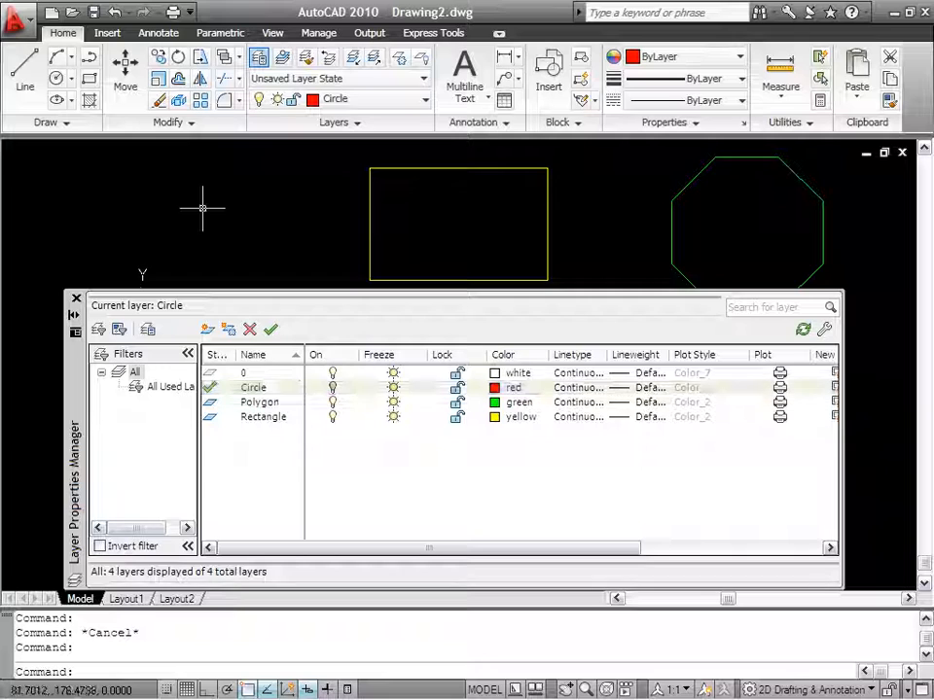
left_click(333, 388)
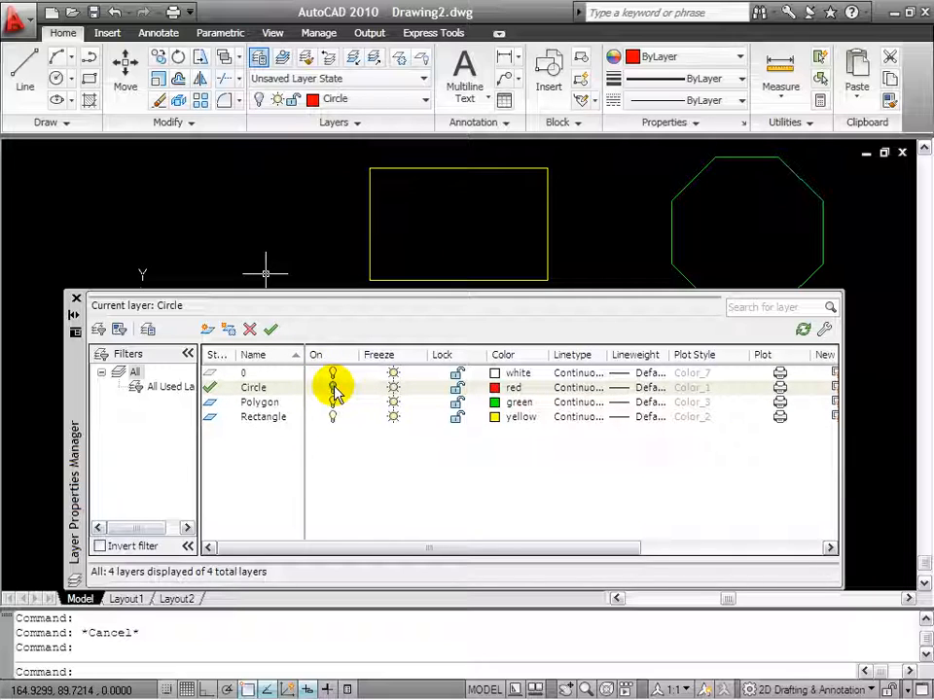
left_click(333, 389)
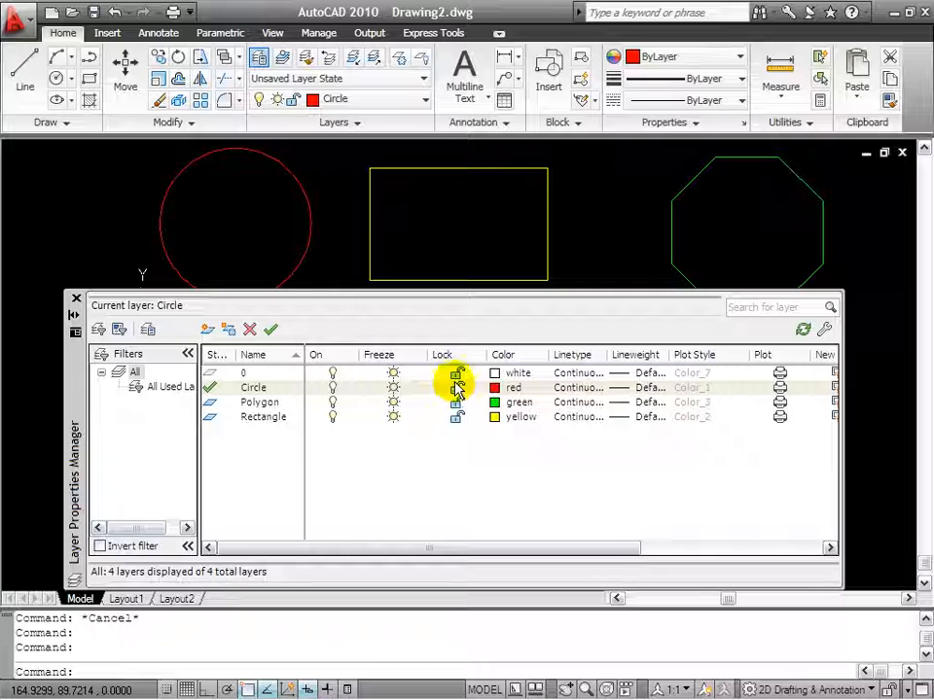
Open the Circle layer's linetype selection and load all available linetypes from acadiso.lin.
left_click(558, 389)
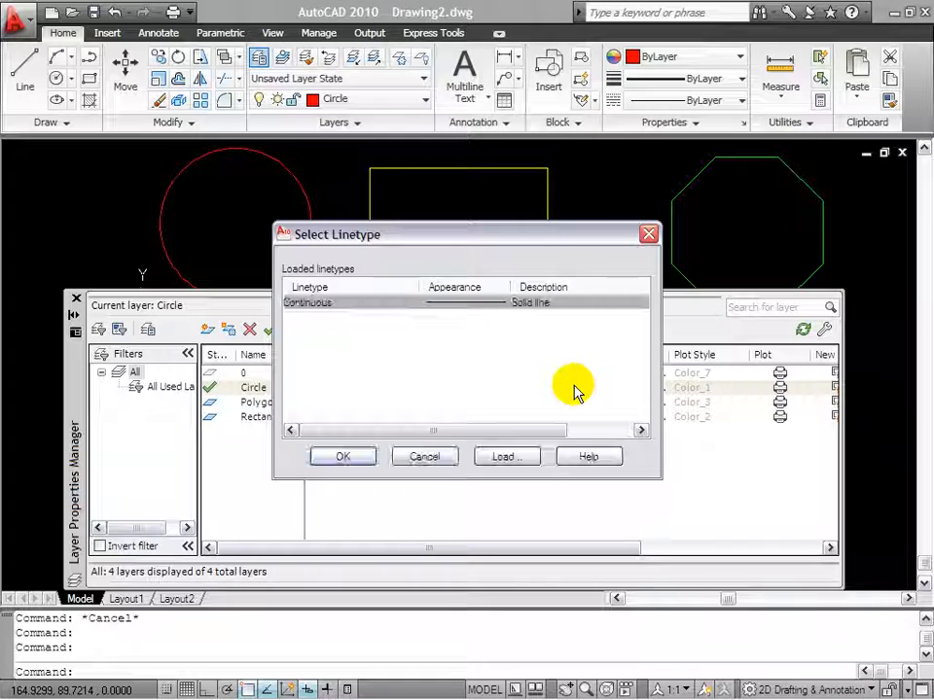
left_click_drag(474, 236, 520, 222)
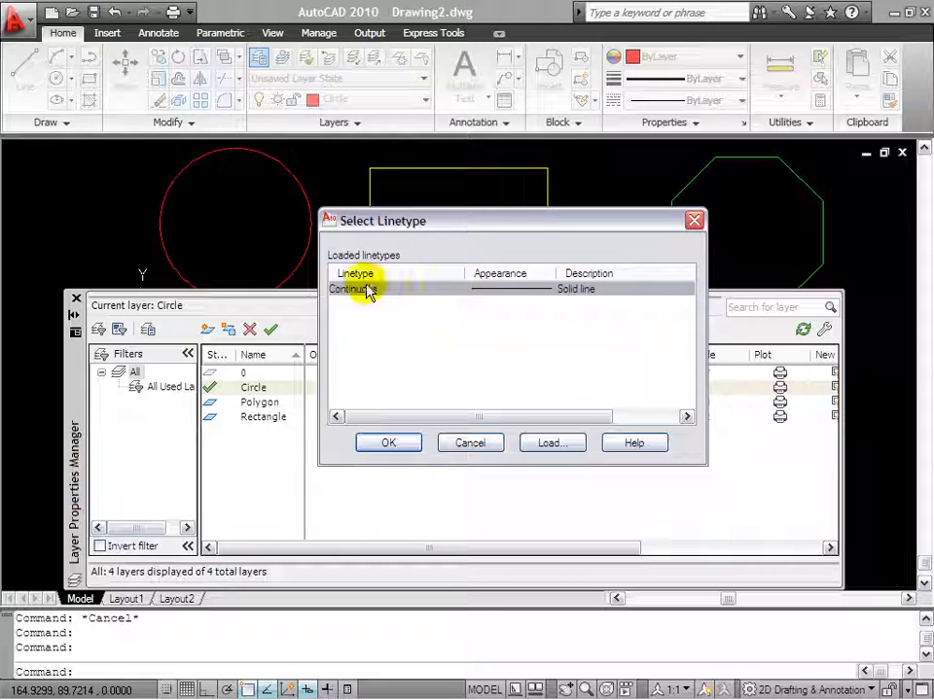
left_click(548, 442)
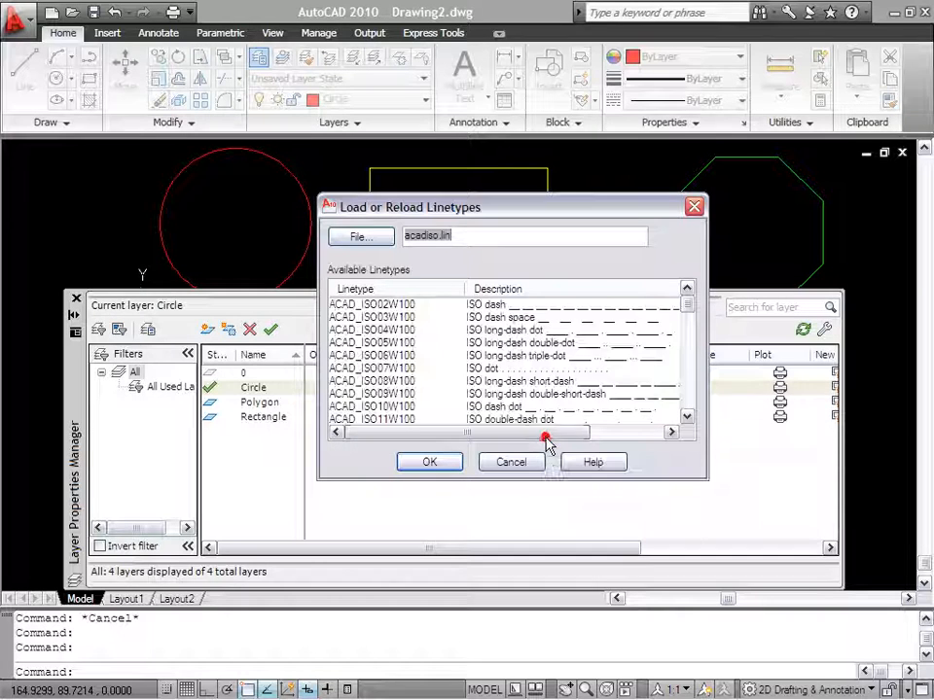
mouse_move(683, 306)
left_mouse_down()
mouse_move(684, 425)
mouse_move(682, 292)
left_mouse_up()
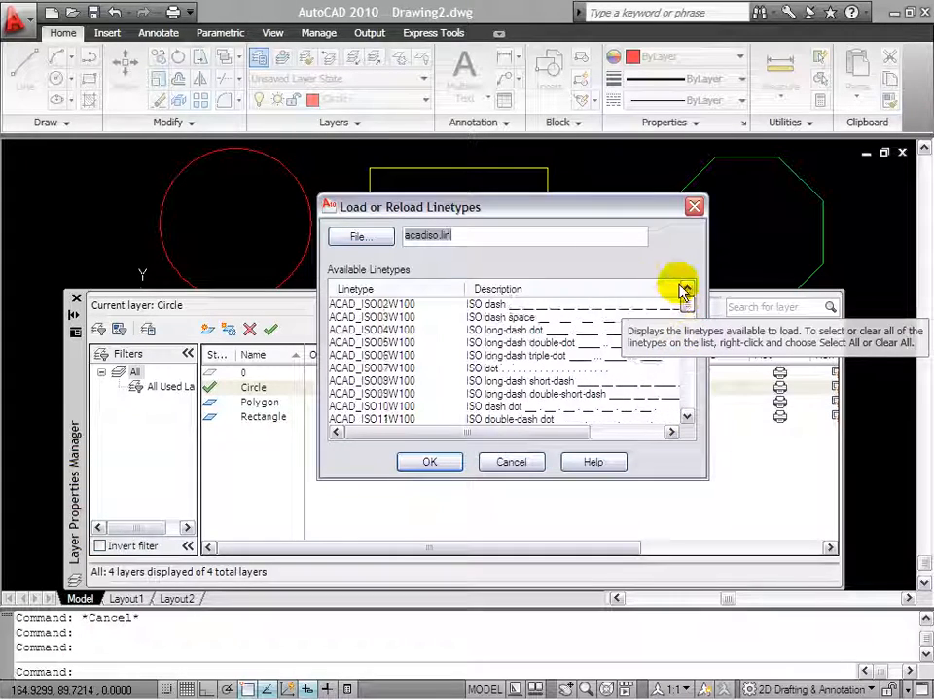
left_click(354, 304)
left_click(687, 408)
left_click(687, 409)
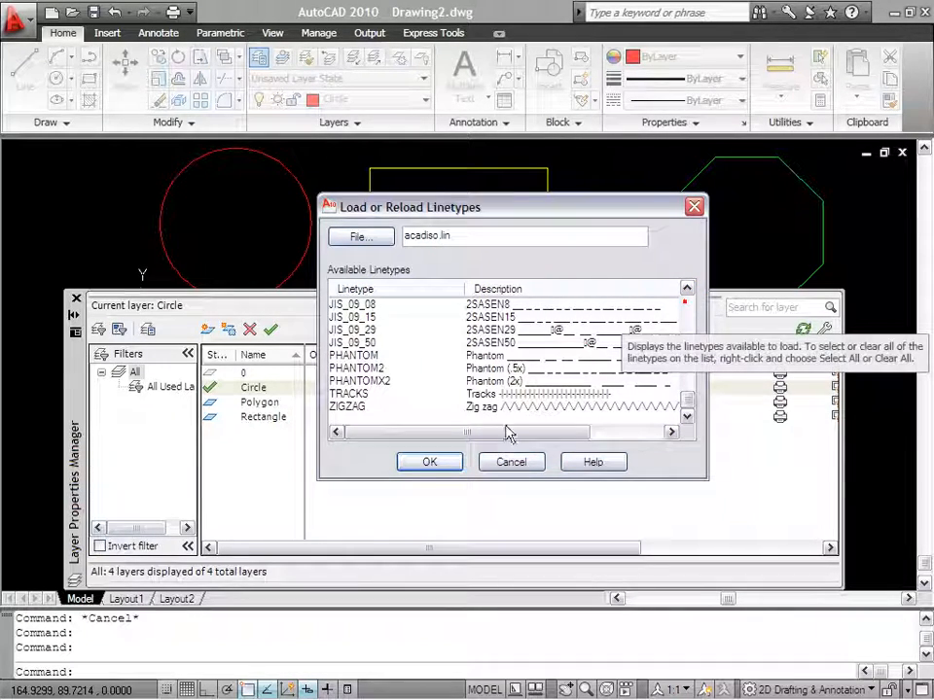
left_click(380, 407, "shift")
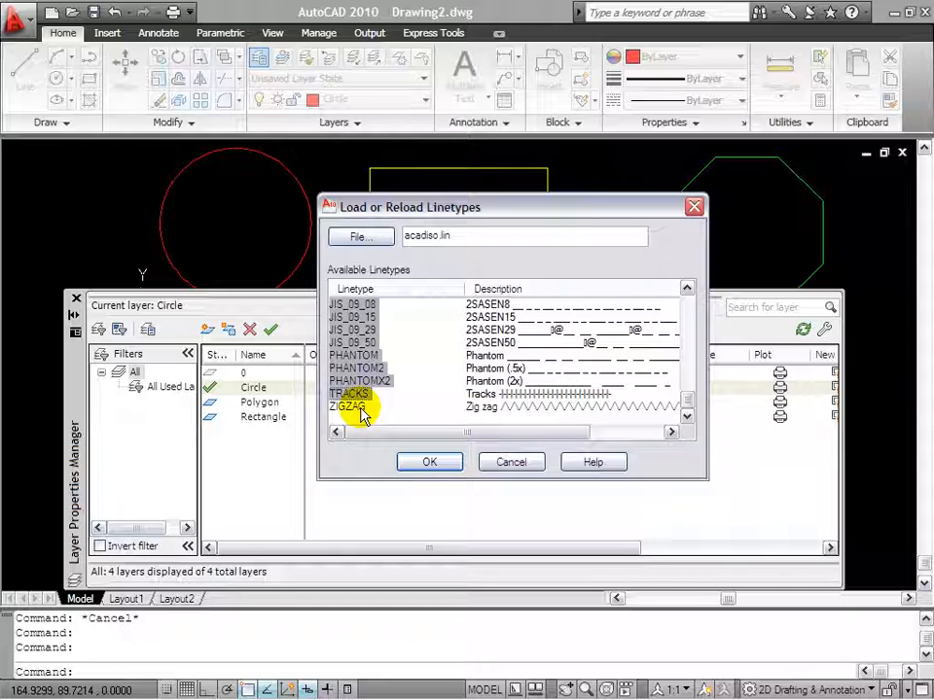
left_click(429, 461)
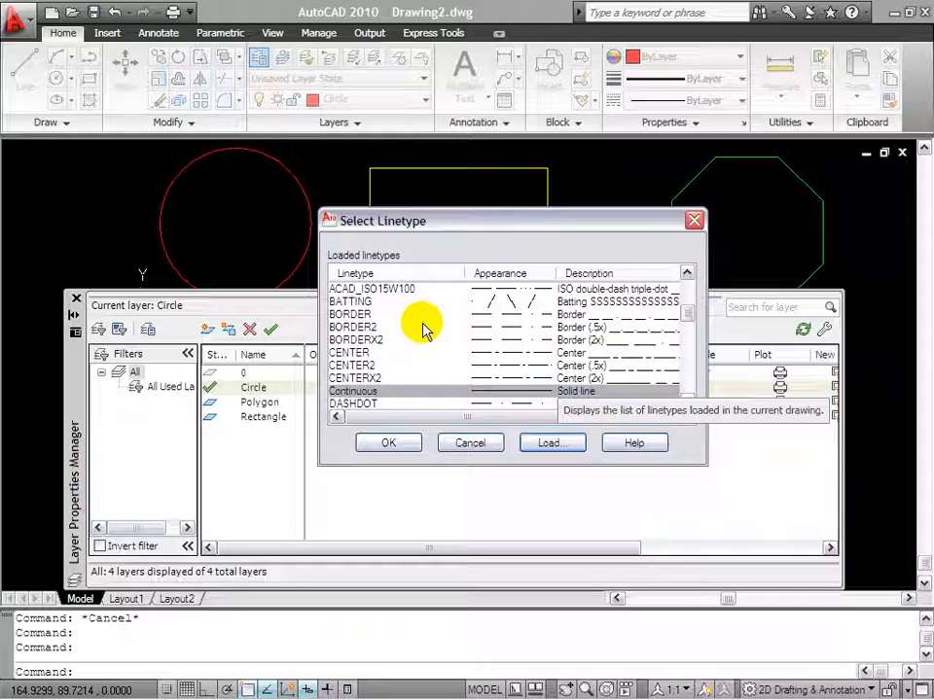
Set the Circle layer's linetype to HIDDEN.
left_click(438, 328)
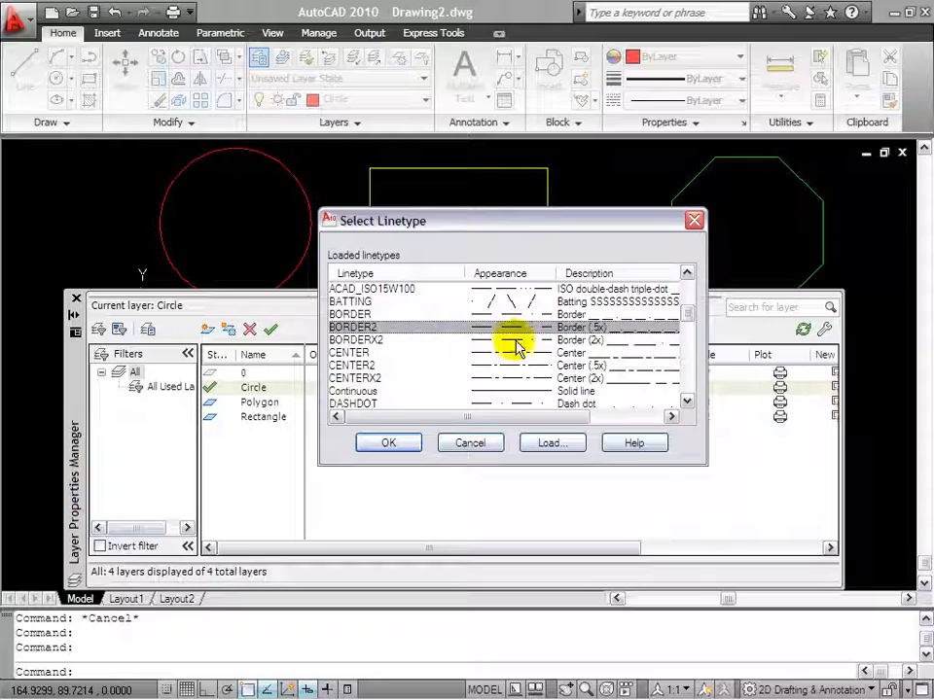
scroll(515, 347, "down", 7)
scroll(410, 363, "down", 7)
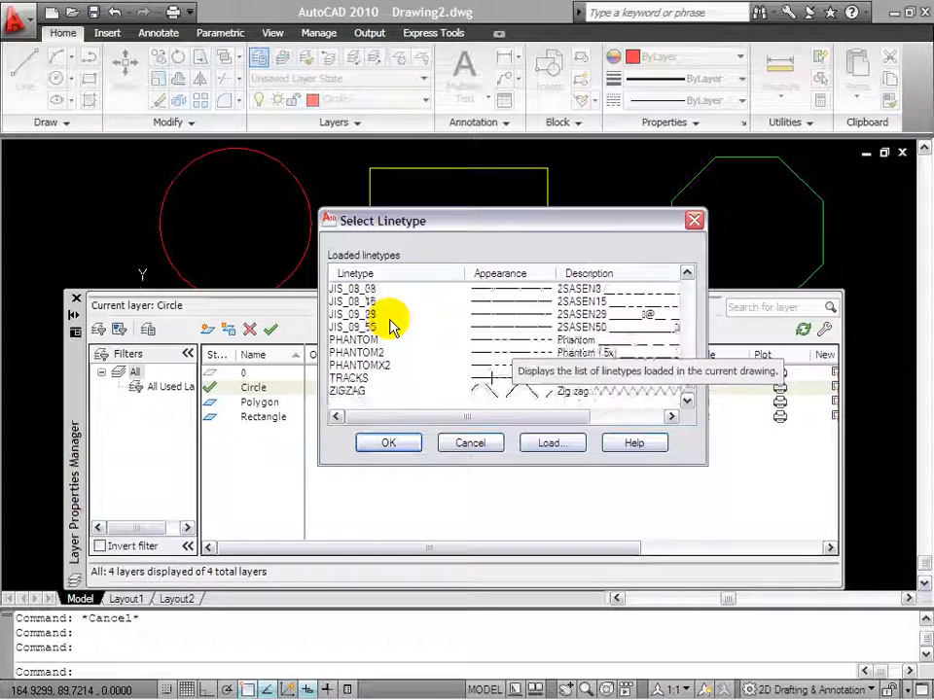
left_click(388, 315)
key("h")
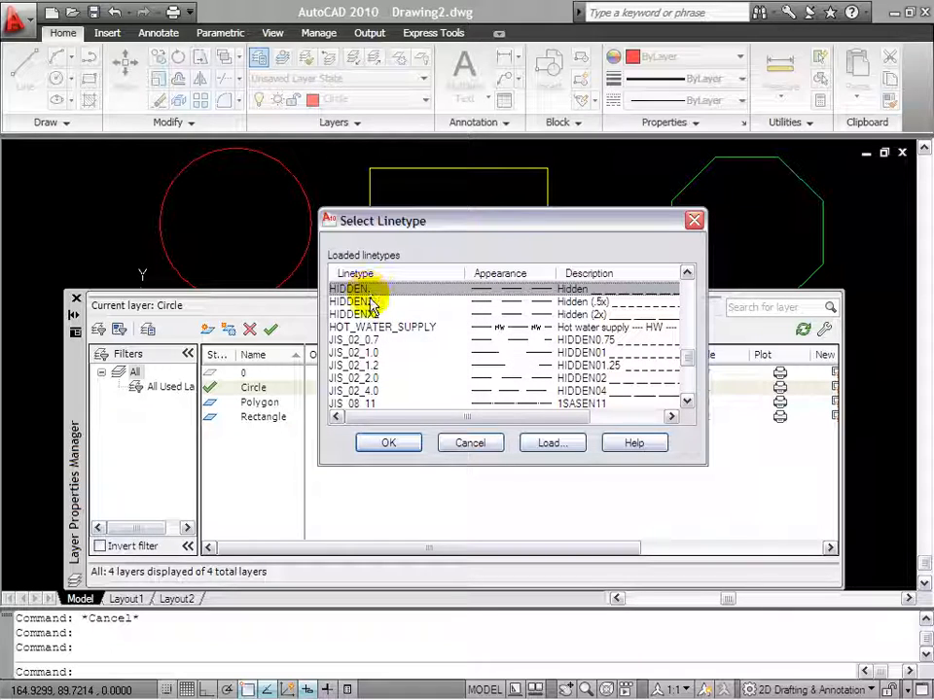
left_click(381, 444)
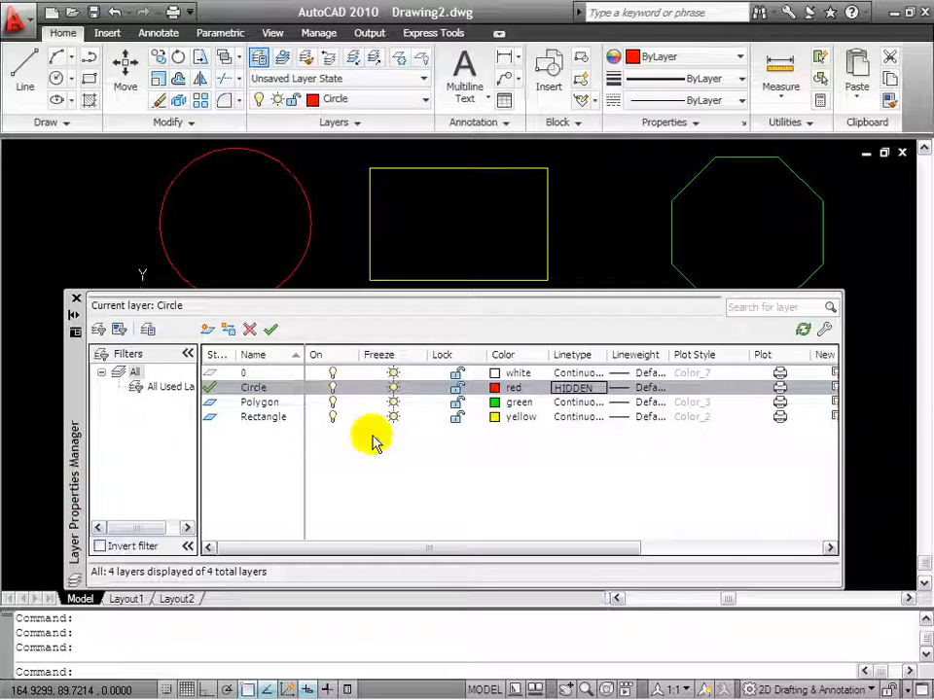
Set the Circle layer's lineweight to 0.30 mm.
left_click(653, 387)
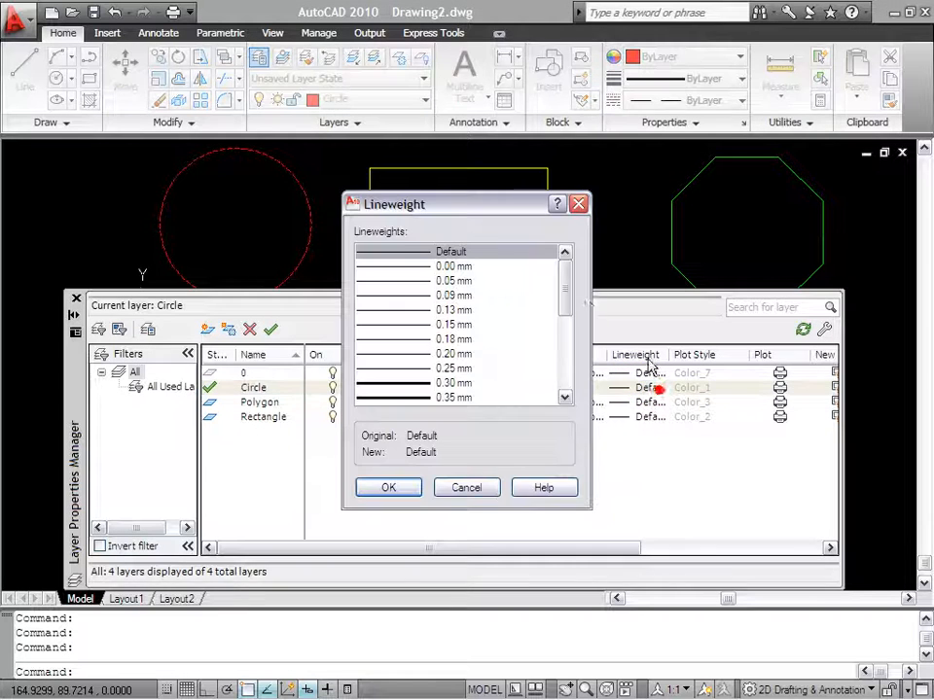
left_click(428, 354)
left_click(419, 382)
left_click(387, 489)
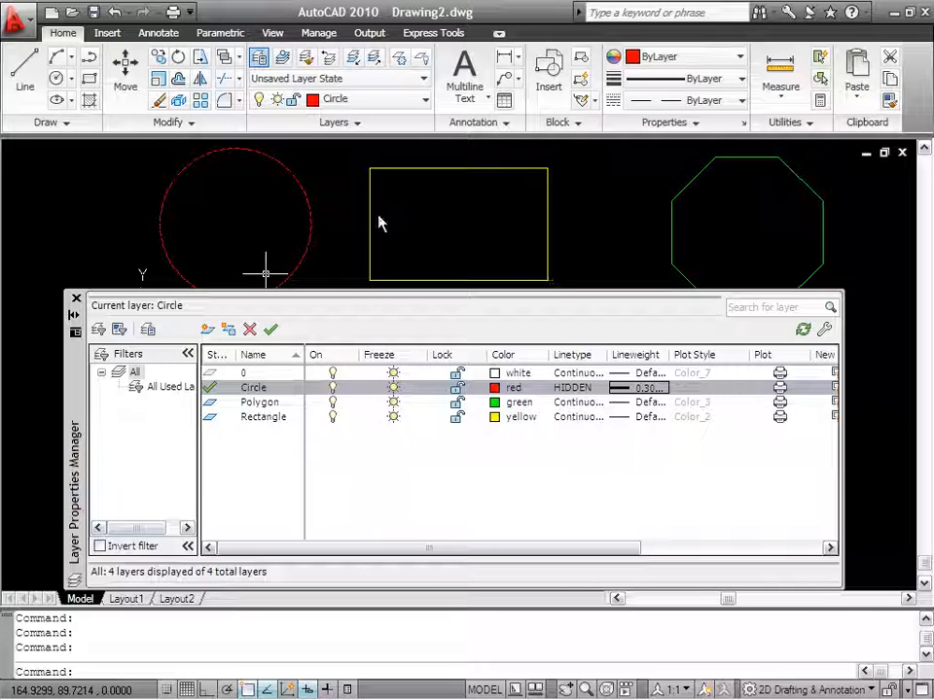
Turn on lineweight display and inspect the circle's outline.
scroll(319, 210, "up", 6)
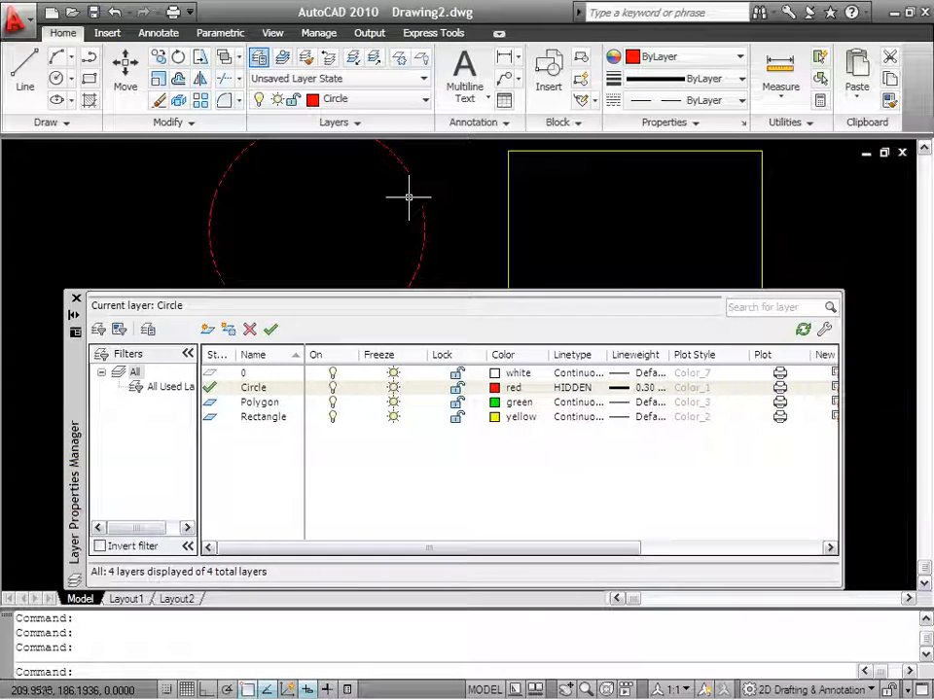
scroll(427, 200, "down", 6)
scroll(471, 220, "up", 3)
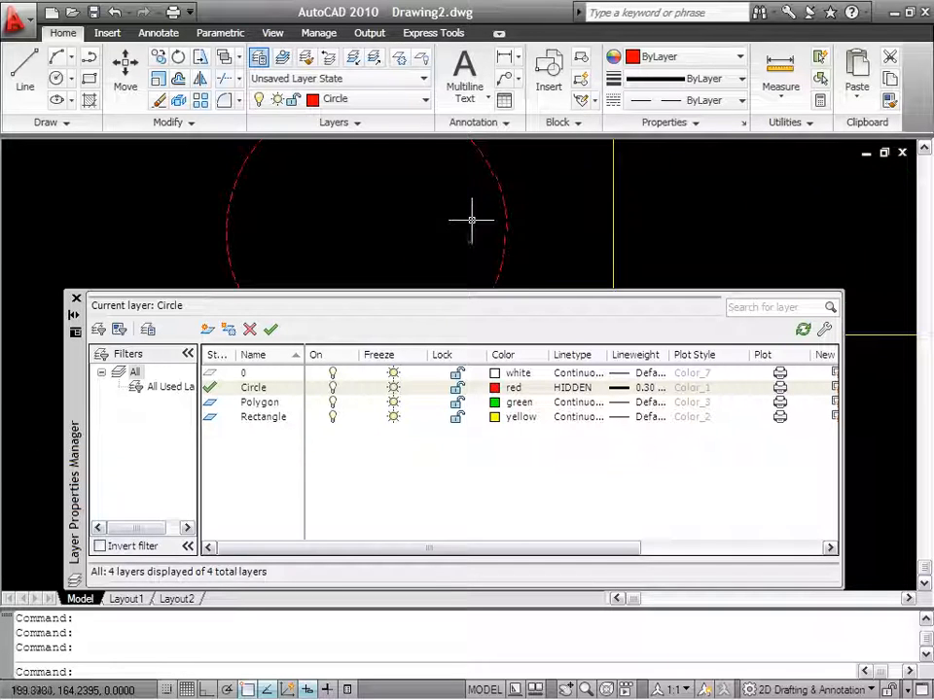
left_click(327, 689)
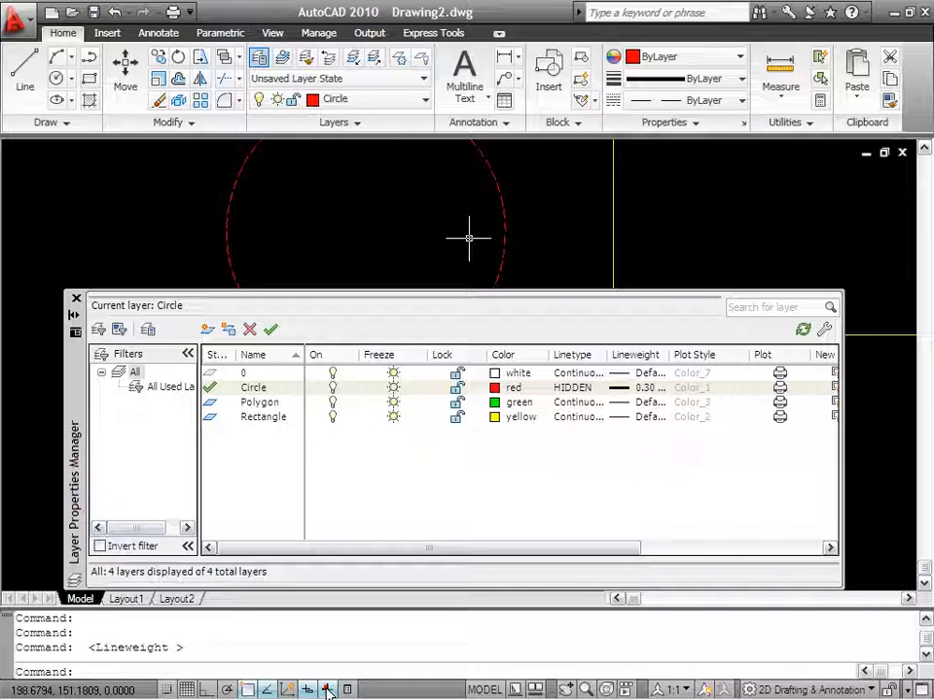
scroll(454, 259, "down", 4)
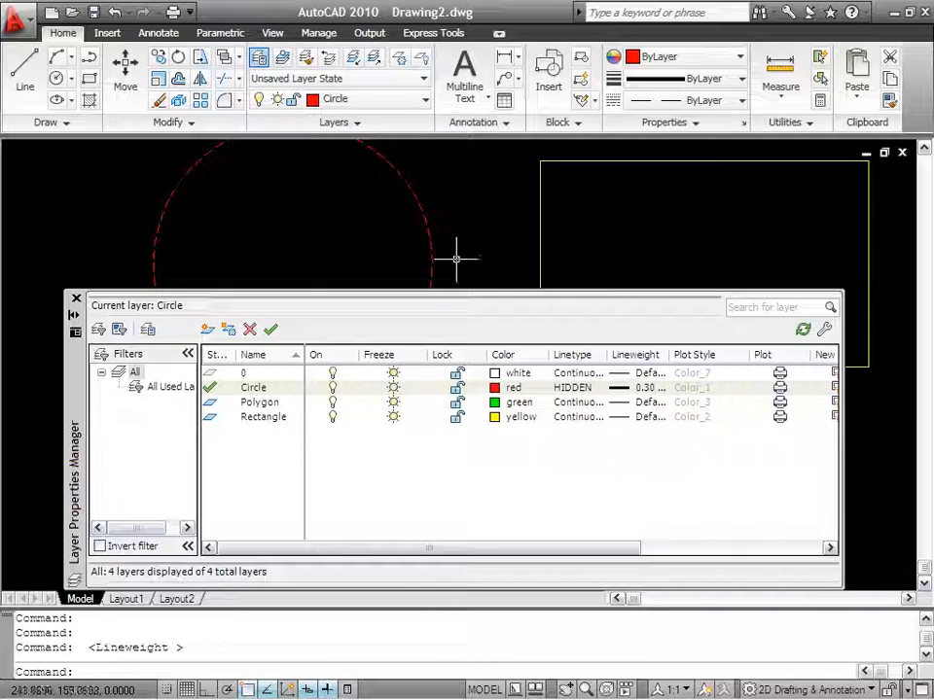
scroll(441, 222, "up", 3)
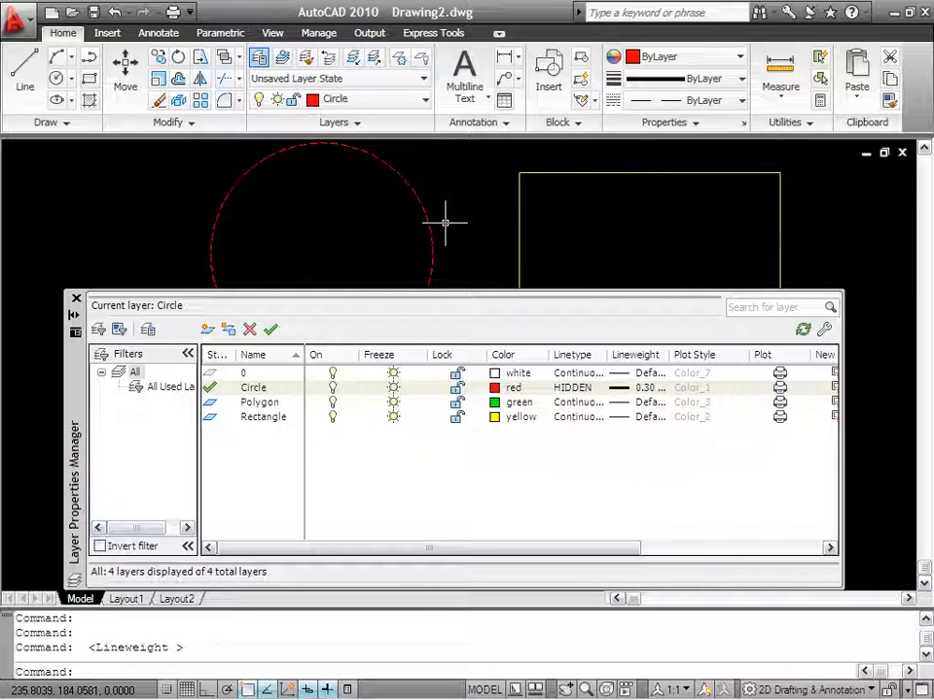
Browse the lineweights available for the Circle layer and leave the selection without changing it.
left_click(647, 387)
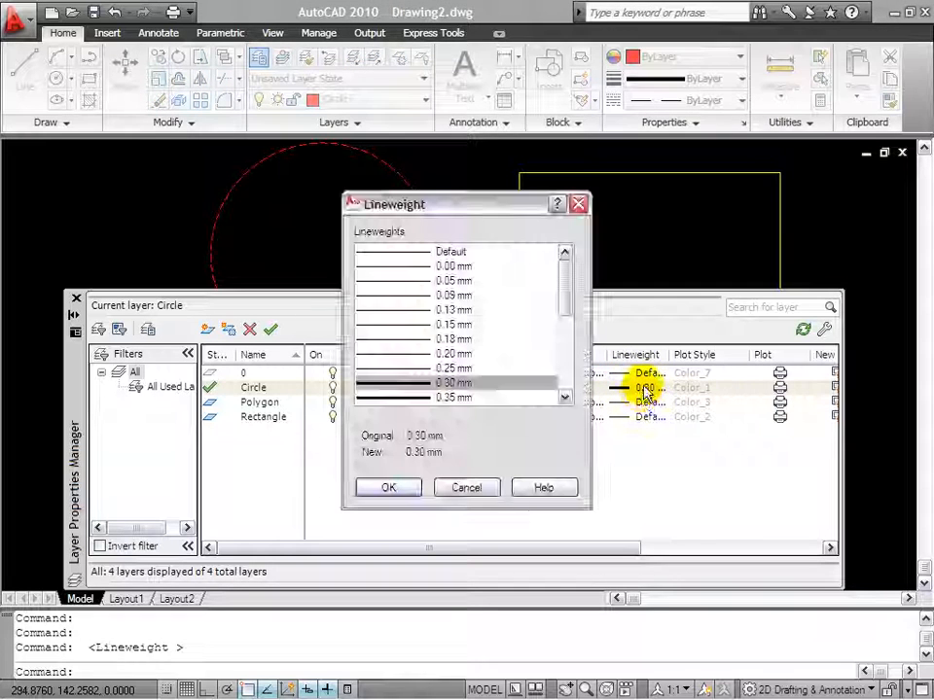
scroll(565, 287, "down", 5)
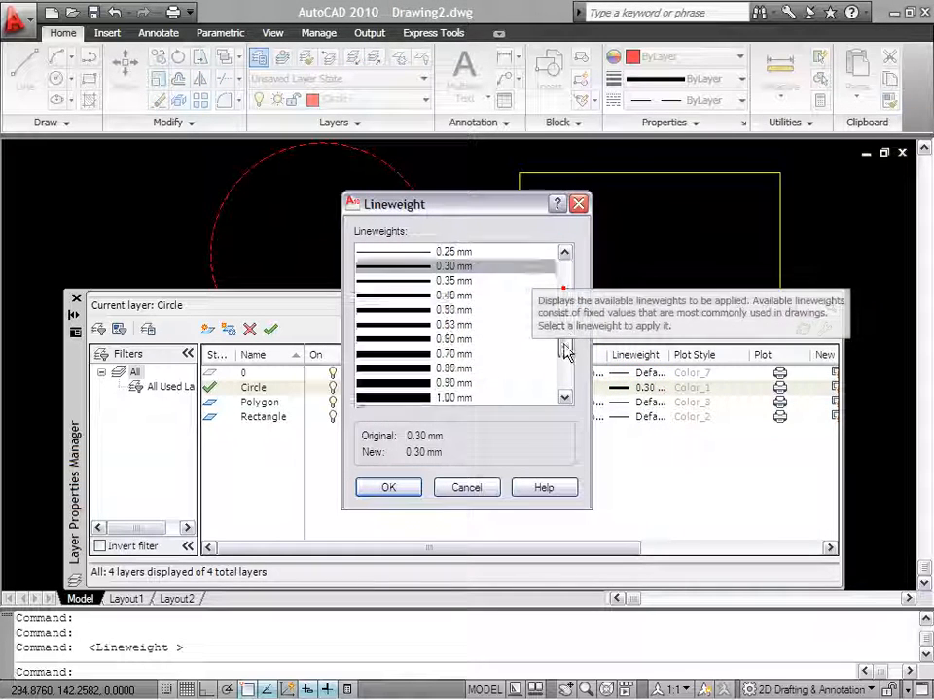
scroll(562, 282, "up", 5)
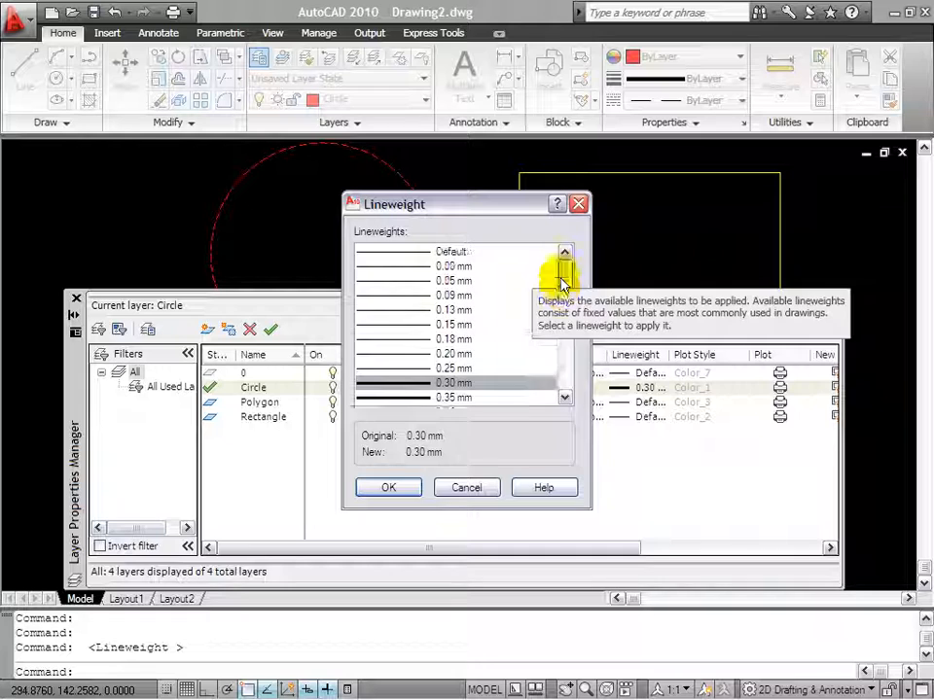
left_click(443, 486)
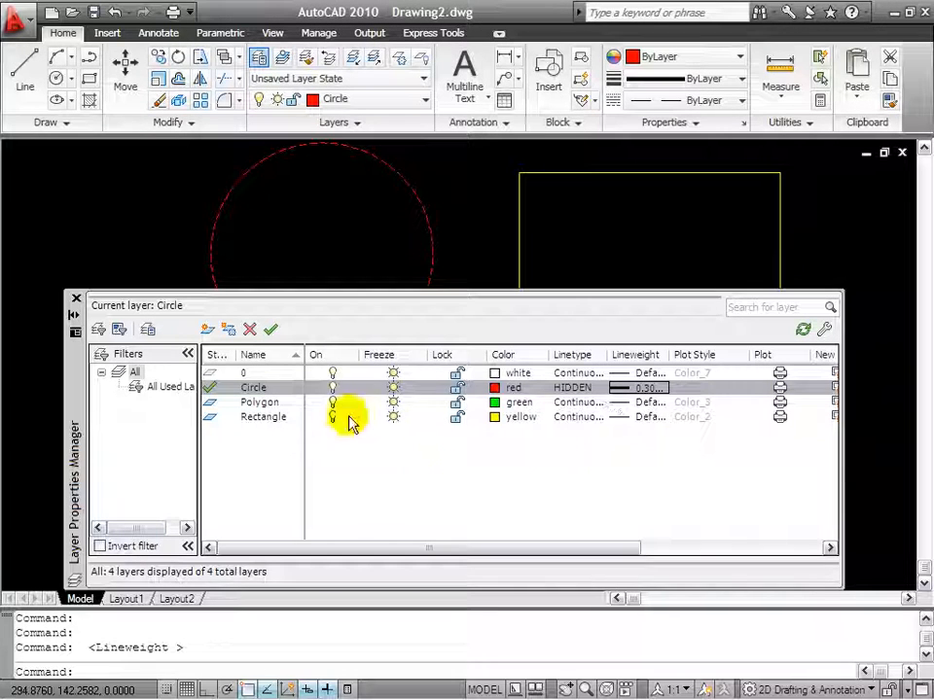
Highlight the Polygon and Rectangle layers in turn and set the Layer Properties Manager to auto-hide.
left_click(264, 403)
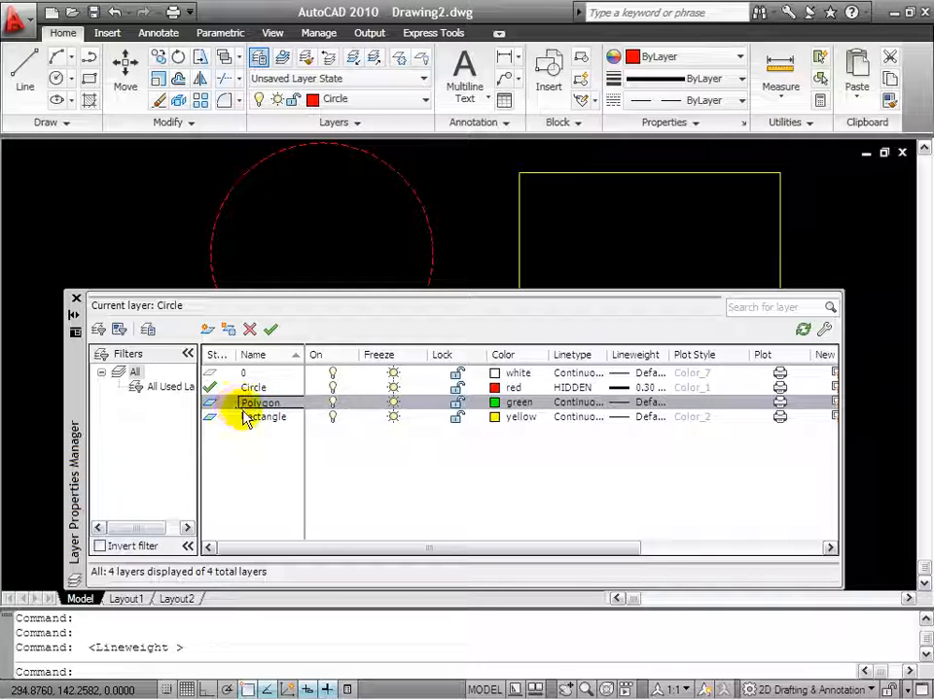
left_click(279, 416)
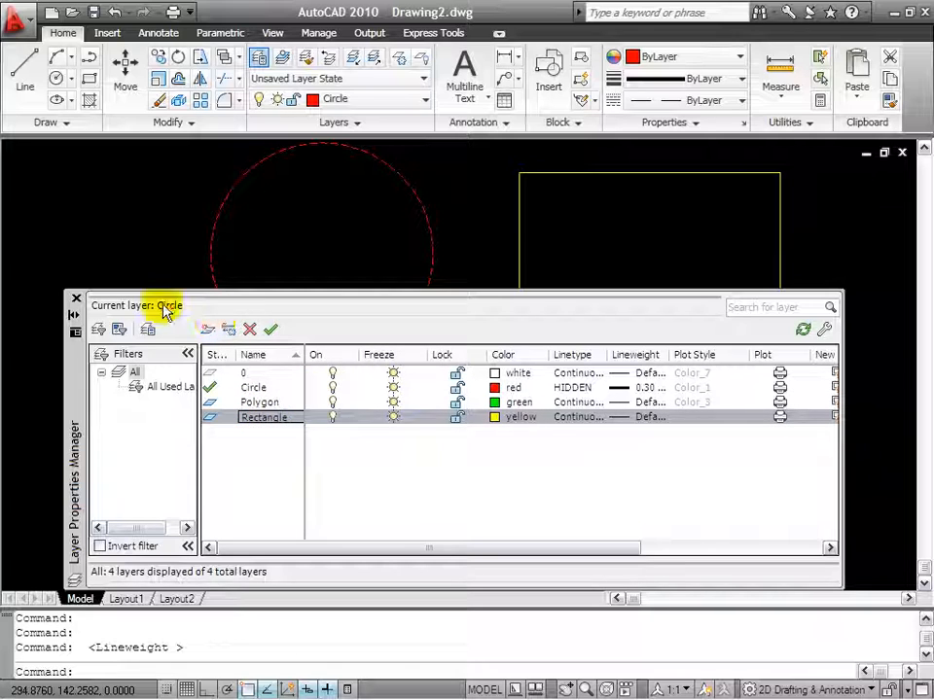
left_click(74, 315)
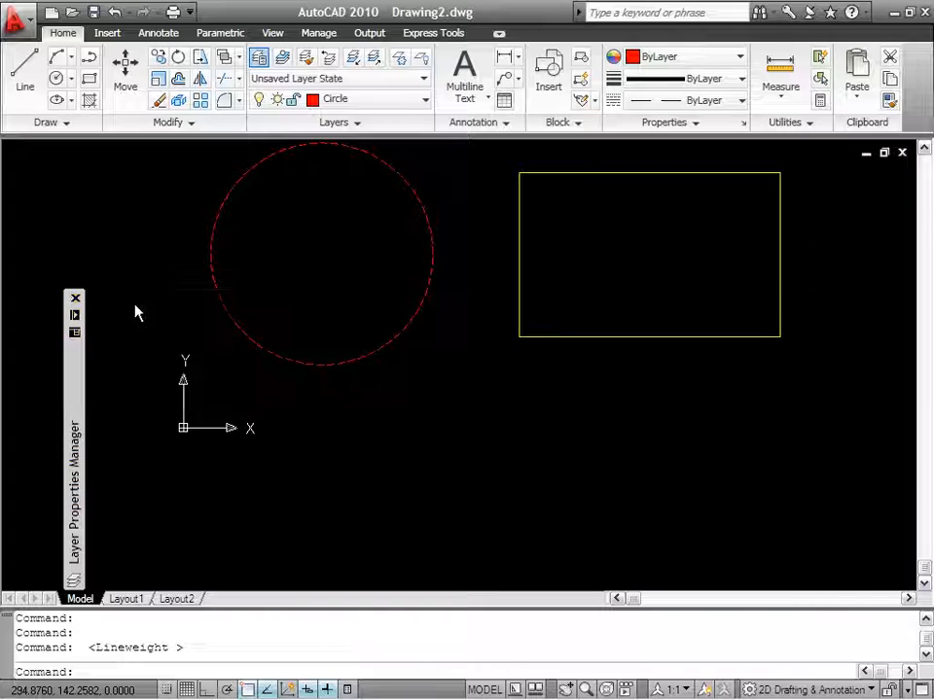
Lock the Polygon layer.
scroll(424, 344, "down", 2)
middle_click_drag(377, 260, 329, 357)
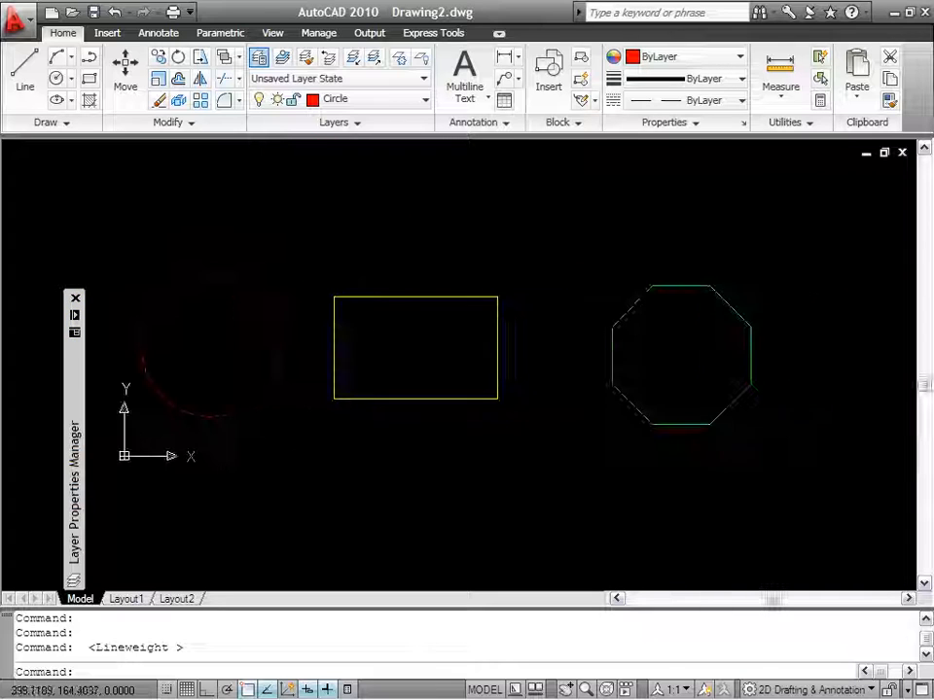
left_click(346, 101)
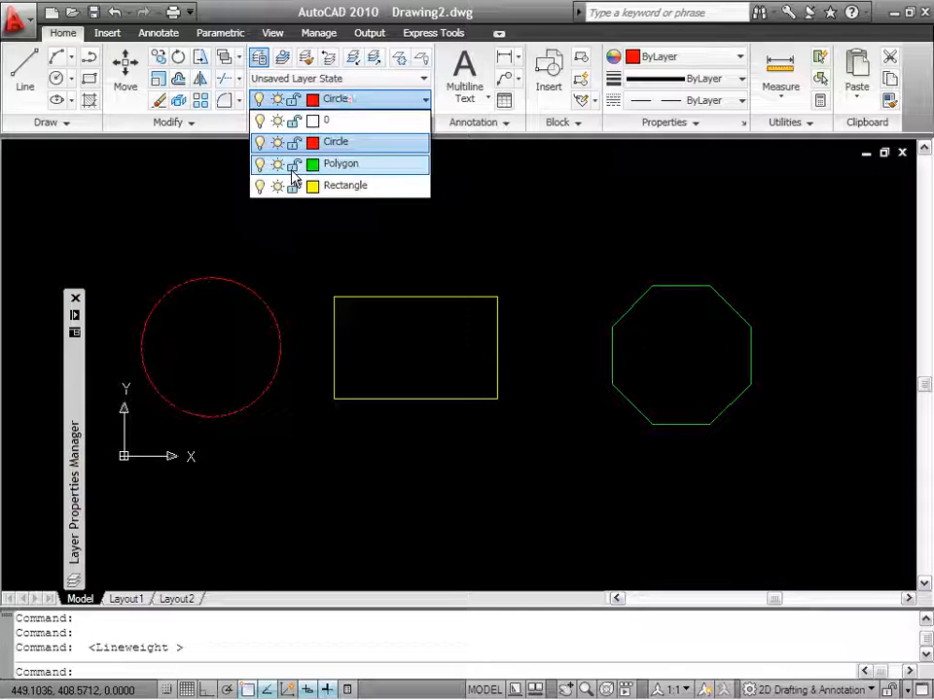
left_click(292, 167)
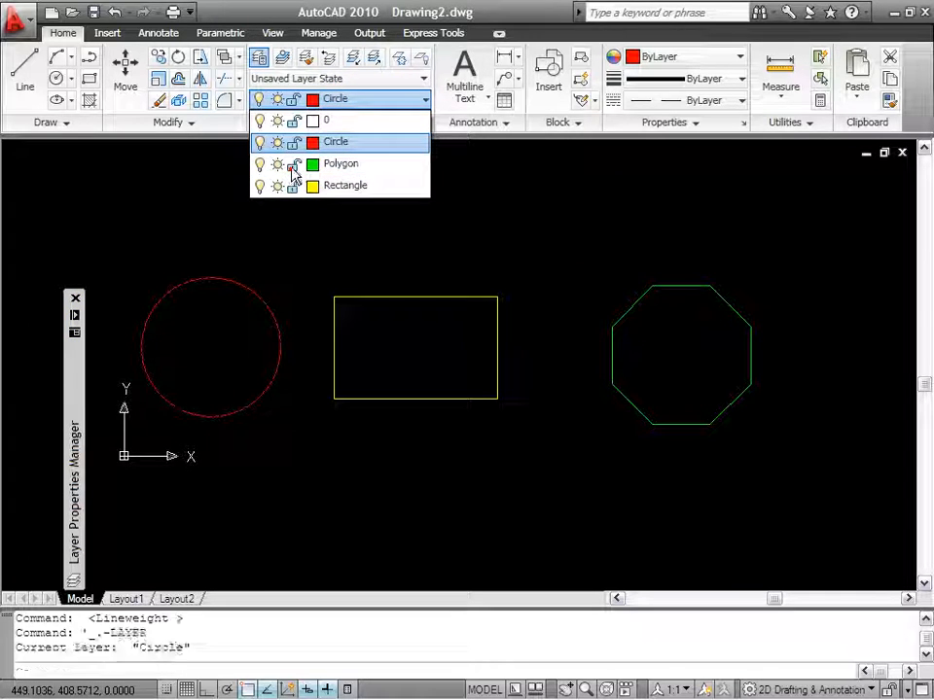
left_click(685, 278)
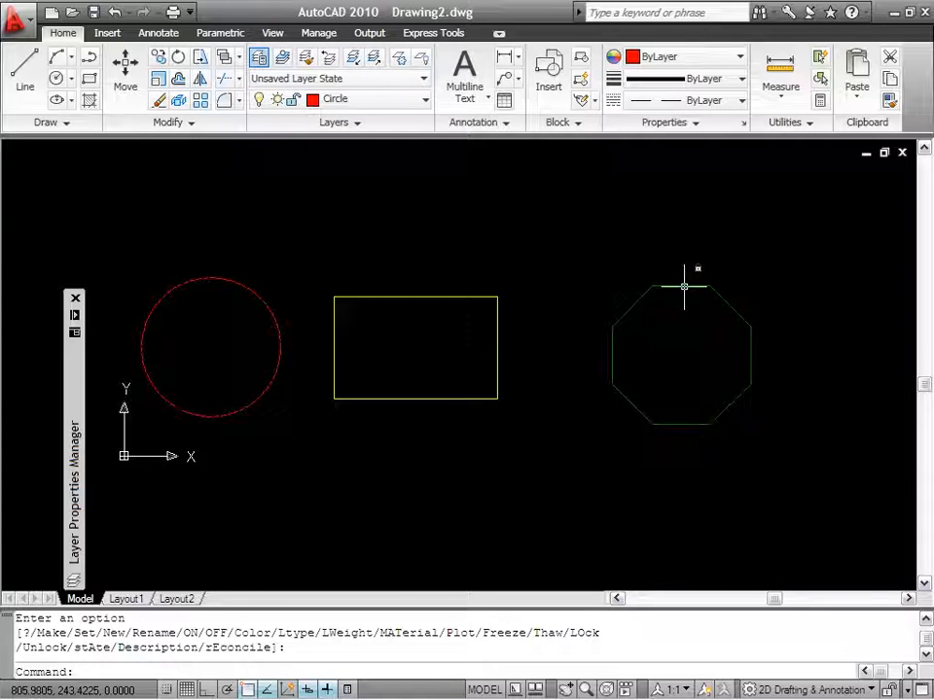
Examine the octagon on the locked Polygon layer by selecting it, and clear the selection.
scroll(685, 286, "up", 2)
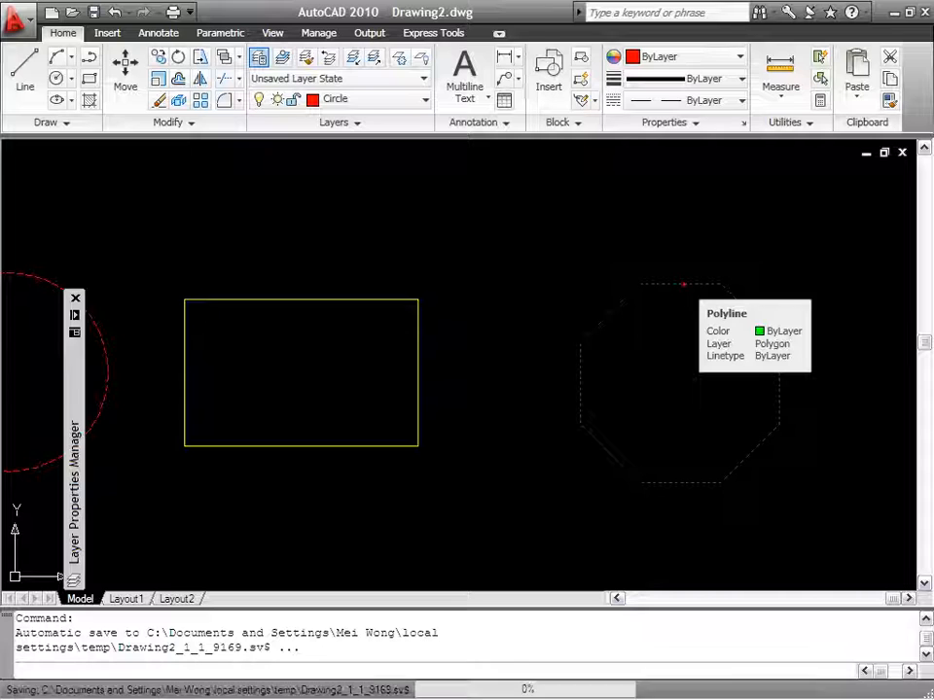
middle_click_drag(912, 316, 796, 298)
left_click(673, 317)
left_click(630, 337)
key("Escape")
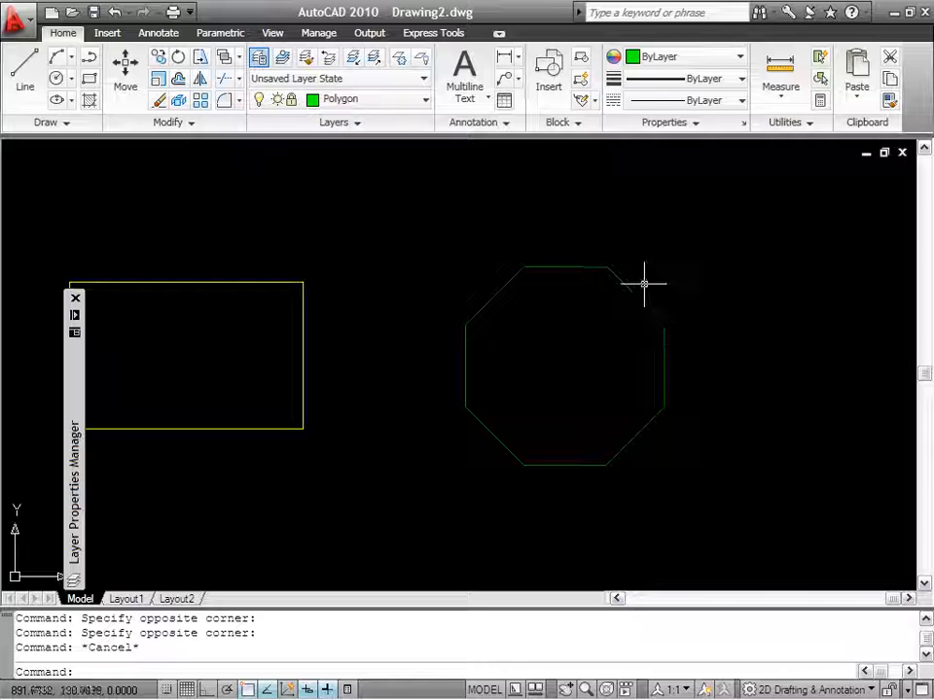
Select the yellow rectangle and set the Rectangle layer's linetype to ZIGZAG.
middle_click_drag(669, 286, 768, 278)
middle_click_drag(604, 304, 723, 313)
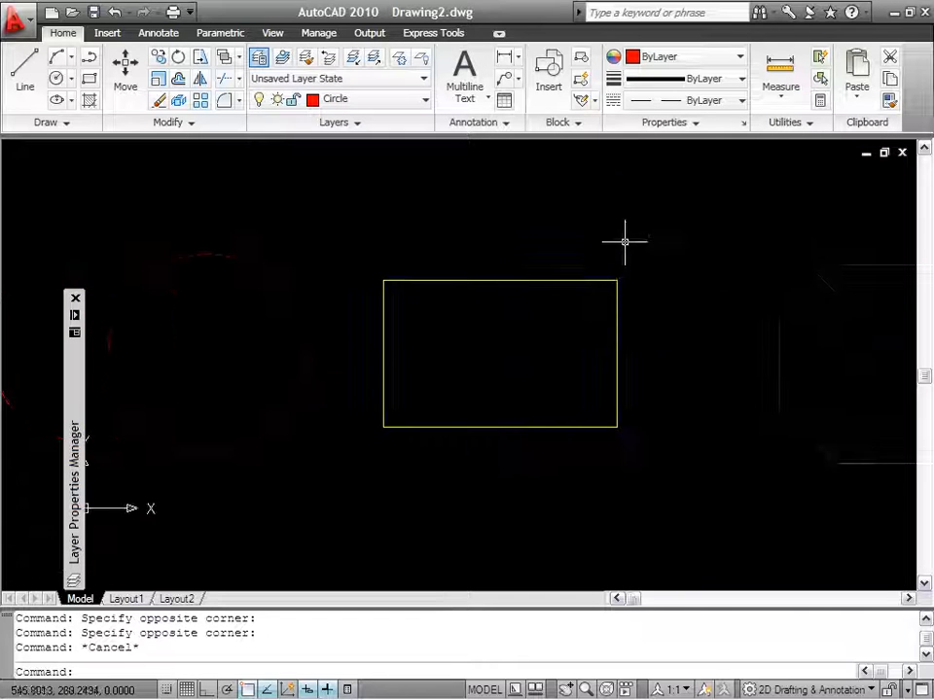
left_click(622, 239)
left_click(534, 331)
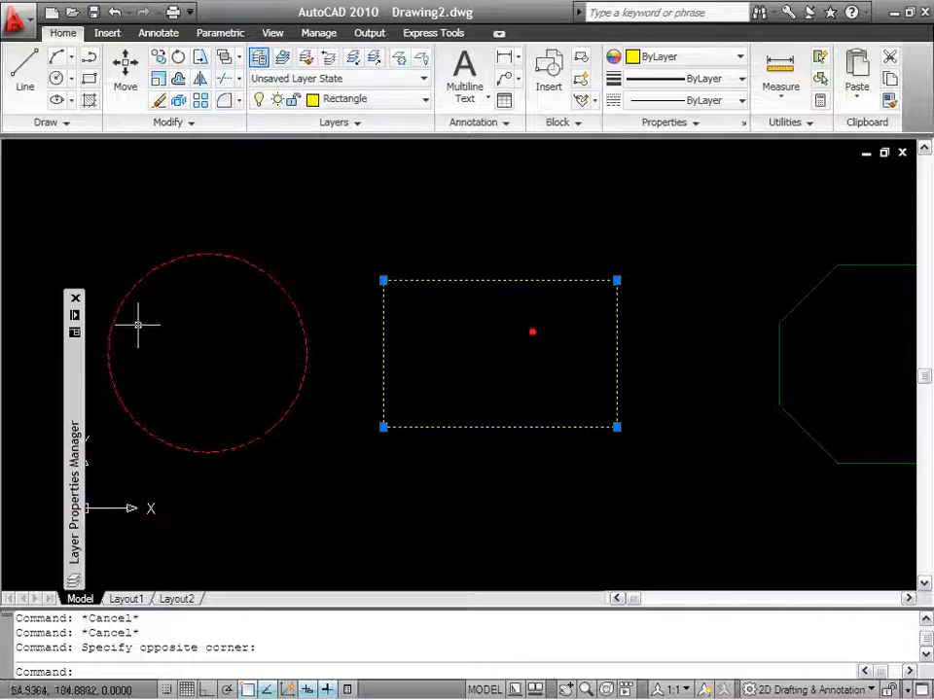
mouse_move(77, 358)
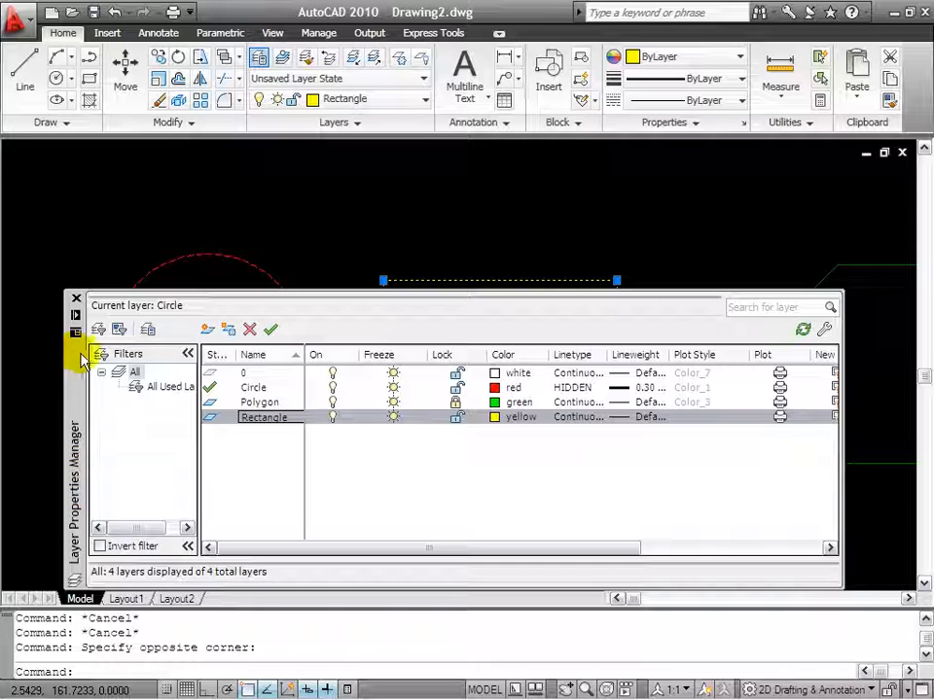
mouse_move(555, 557)
left_mouse_down()
mouse_move(629, 554)
mouse_move(550, 551)
left_mouse_up()
left_click(558, 418)
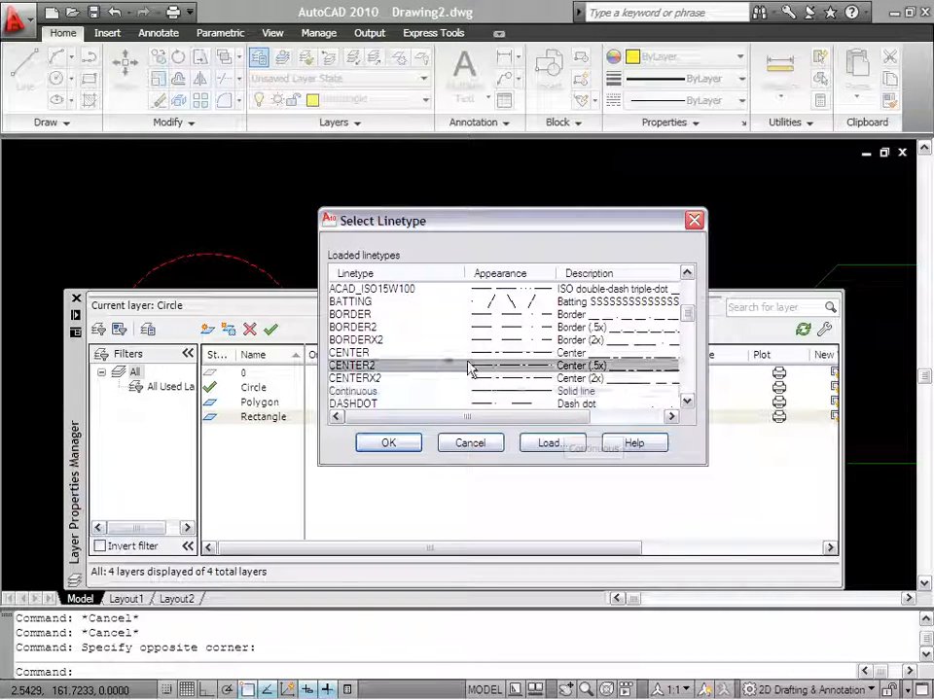
scroll(463, 367, "down", 8)
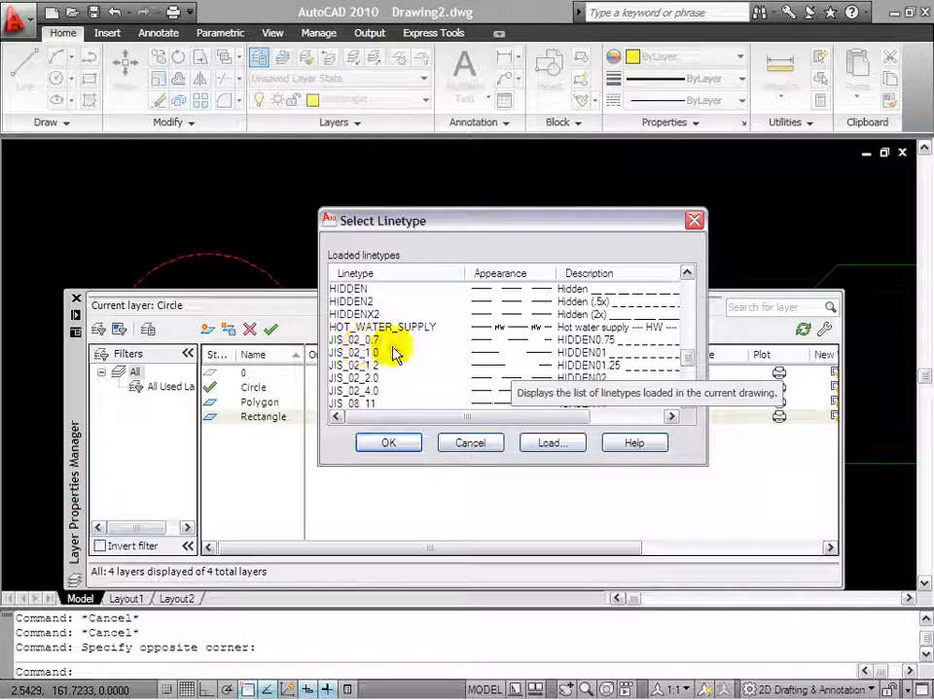
left_click(381, 379)
scroll(402, 350, "down", 5)
left_click(336, 392)
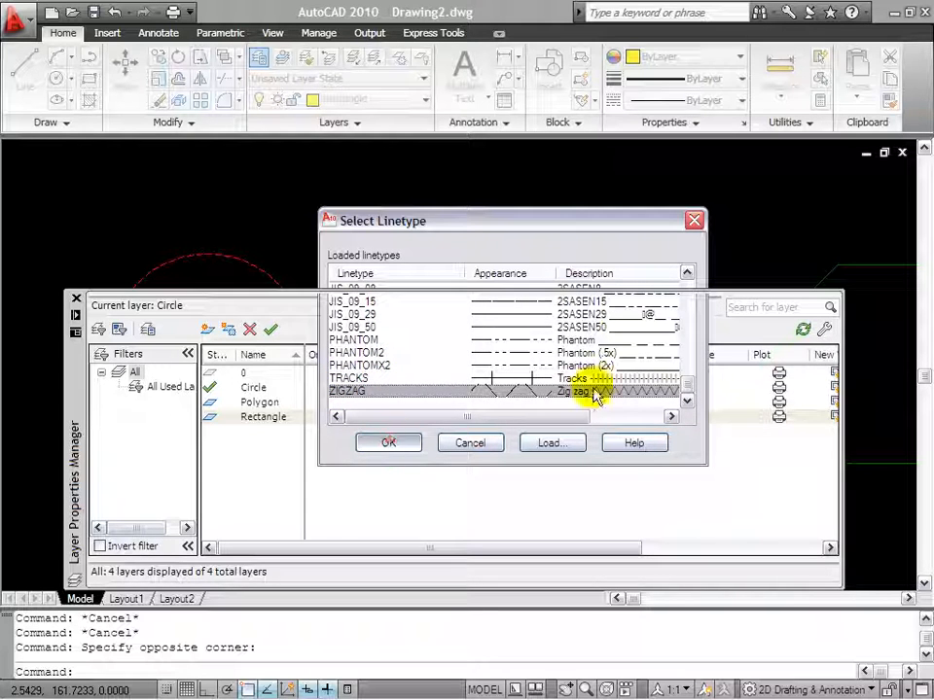
key("Return")
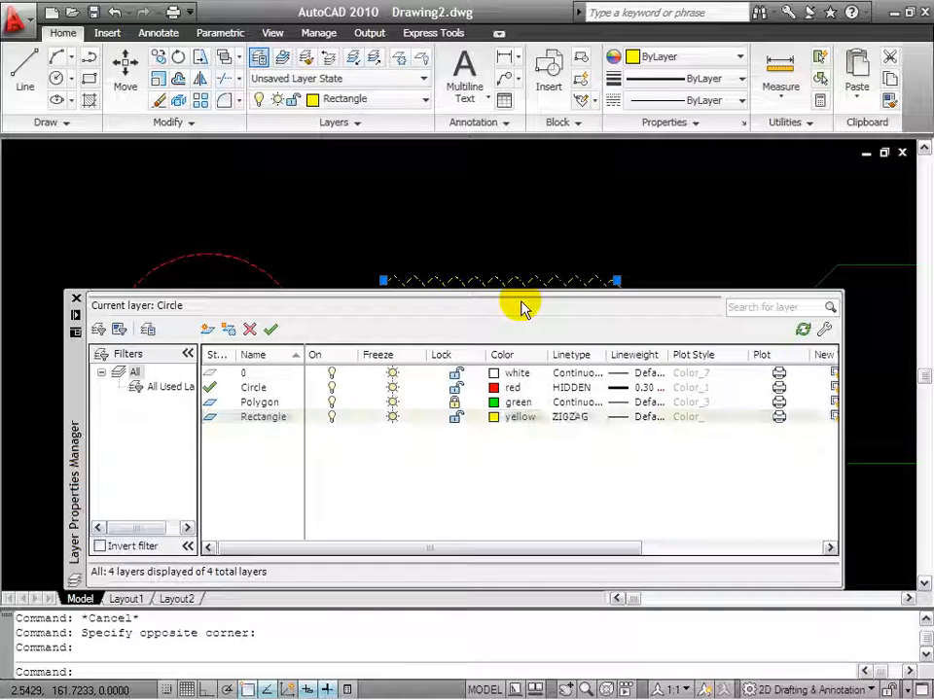
Set the Rectangle layer's lineweight to 0.70 mm.
left_click_drag(77, 372, 104, 364)
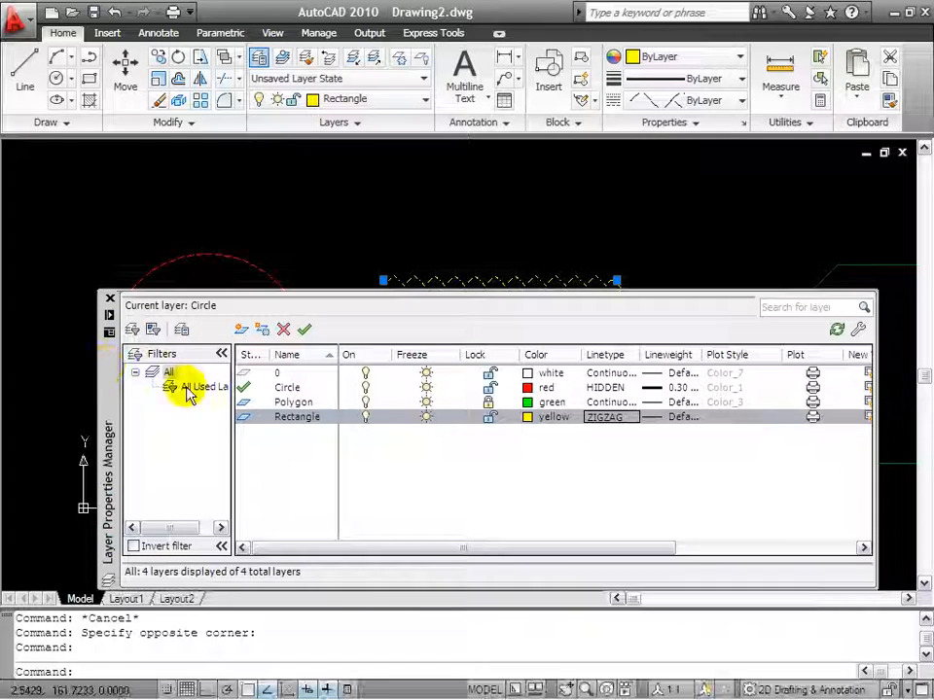
left_click(655, 424)
left_click(513, 350)
scroll(513, 348, "down", 5)
left_click(427, 353)
left_click(450, 265)
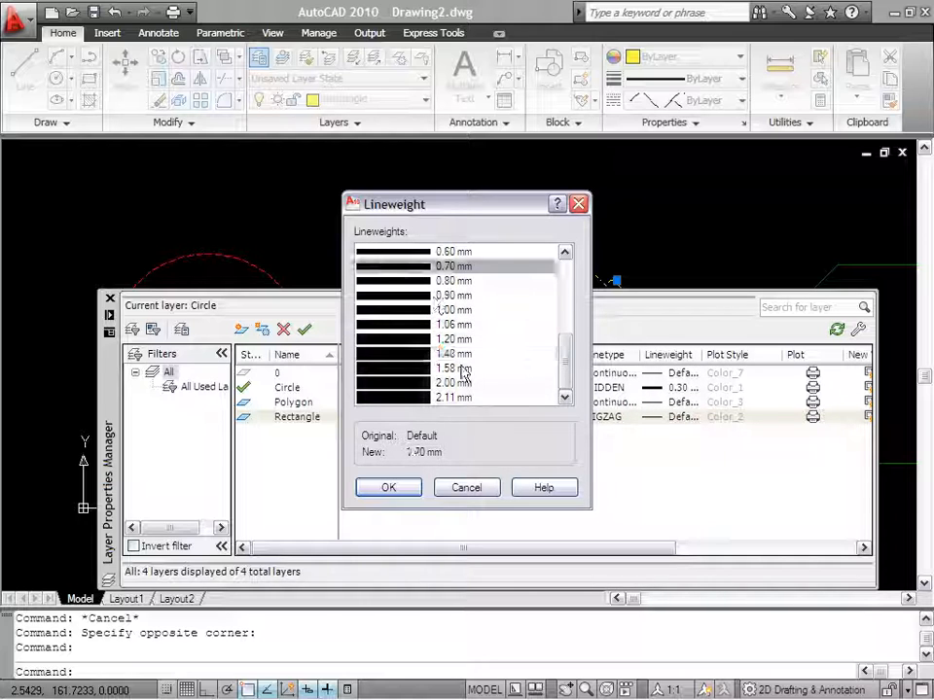
key("Return")
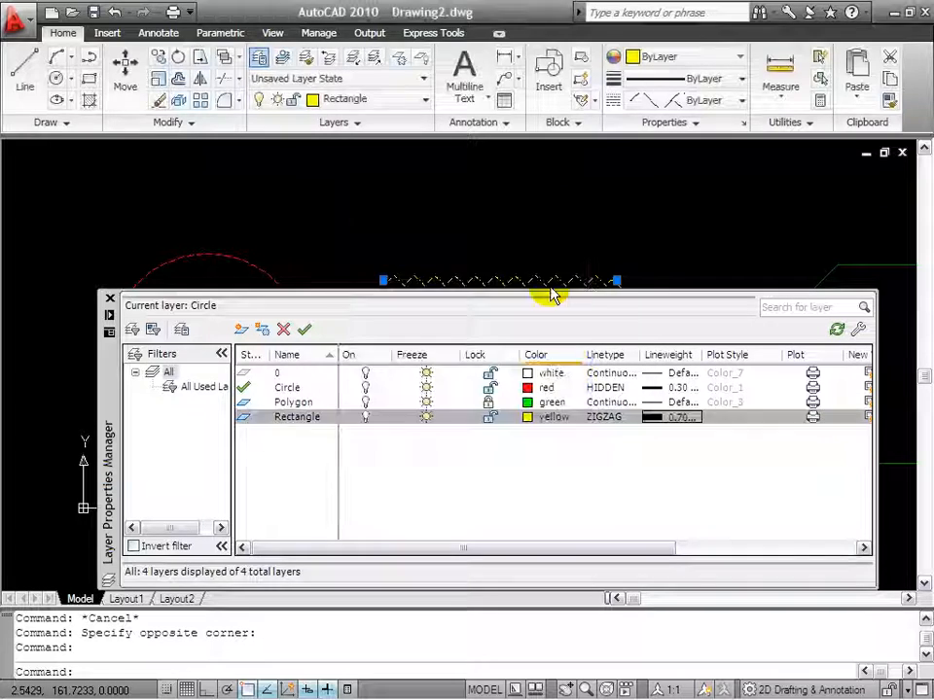
Change the Rectangle layer's linetype to Continuous.
left_click(598, 416)
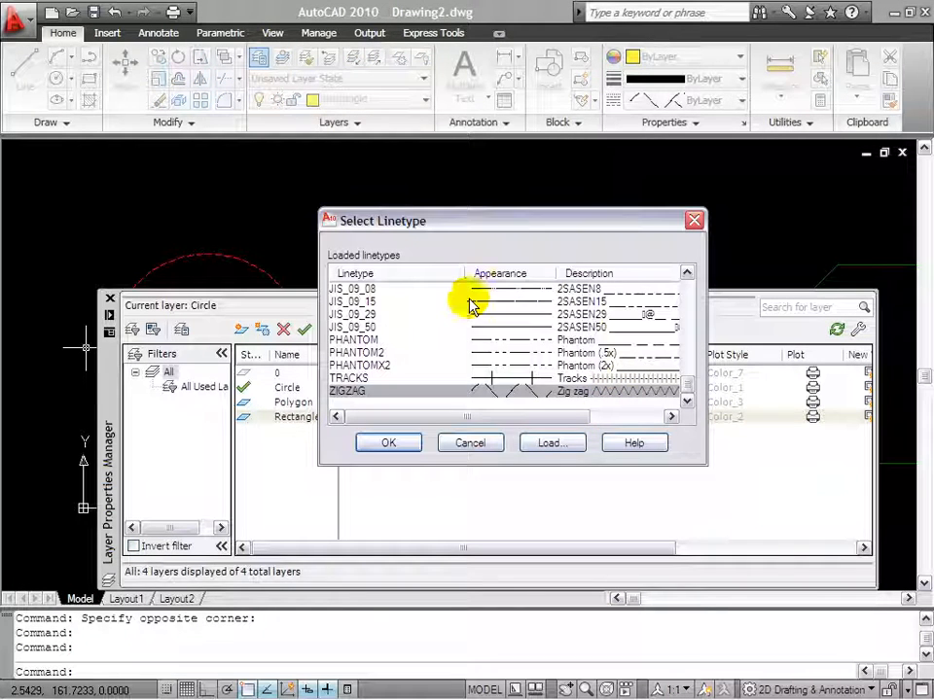
left_click_drag(685, 389, 653, 271)
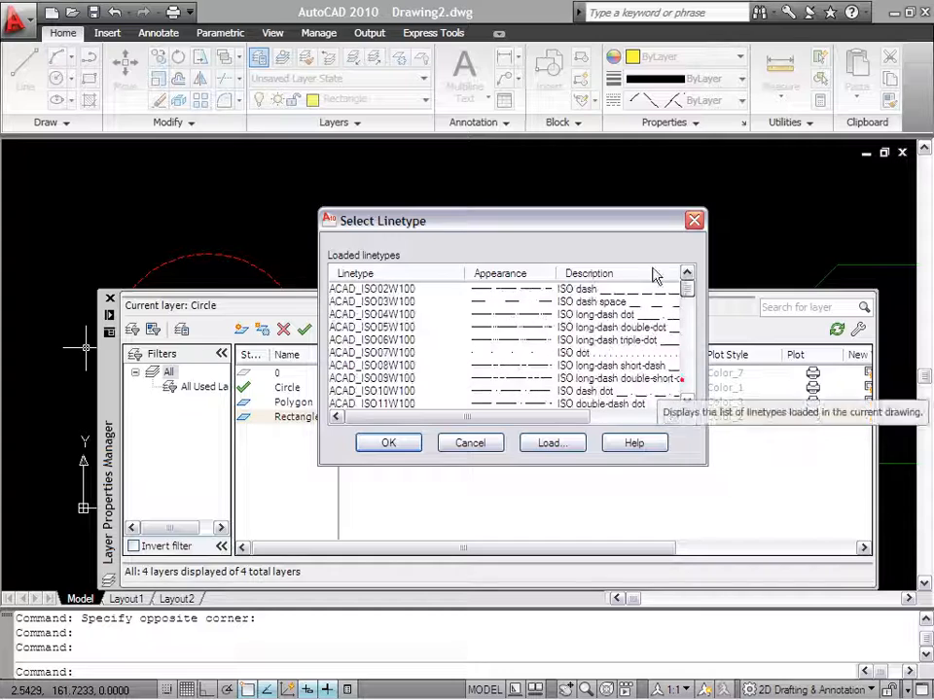
left_click(525, 355)
key("c")
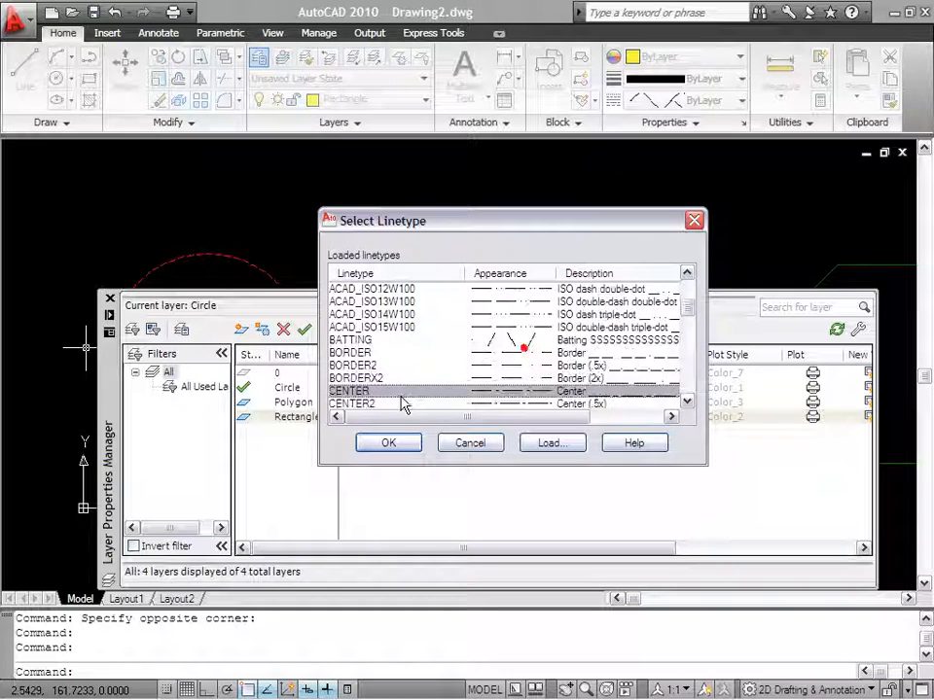
scroll(391, 394, "down", 2)
left_click(352, 353)
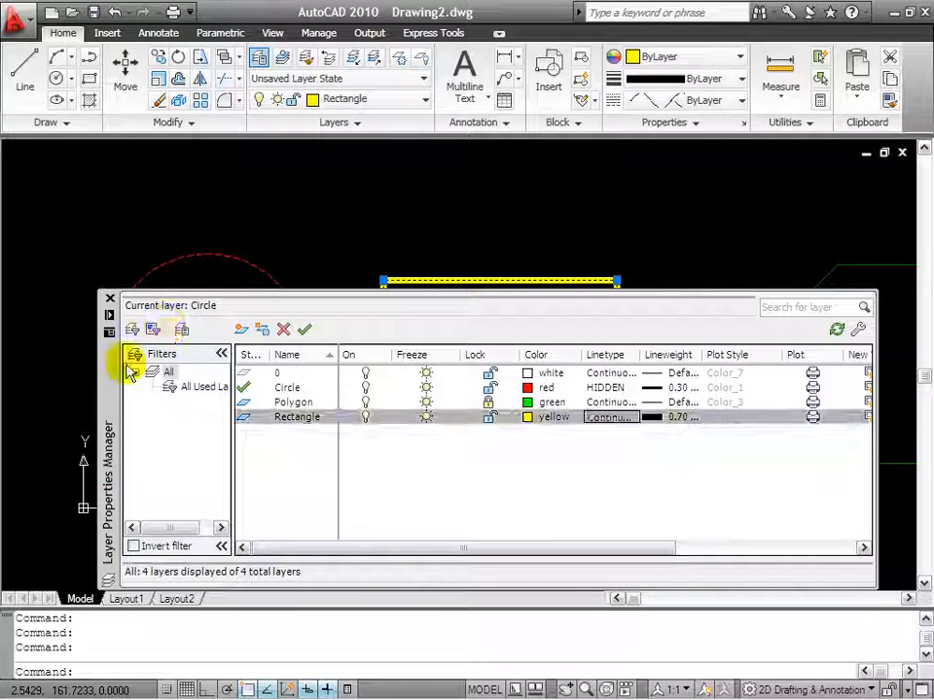
Deselect the rectangle, inspect its outline, and close the Layer Properties Manager.
left_click_drag(115, 375, 112, 496)
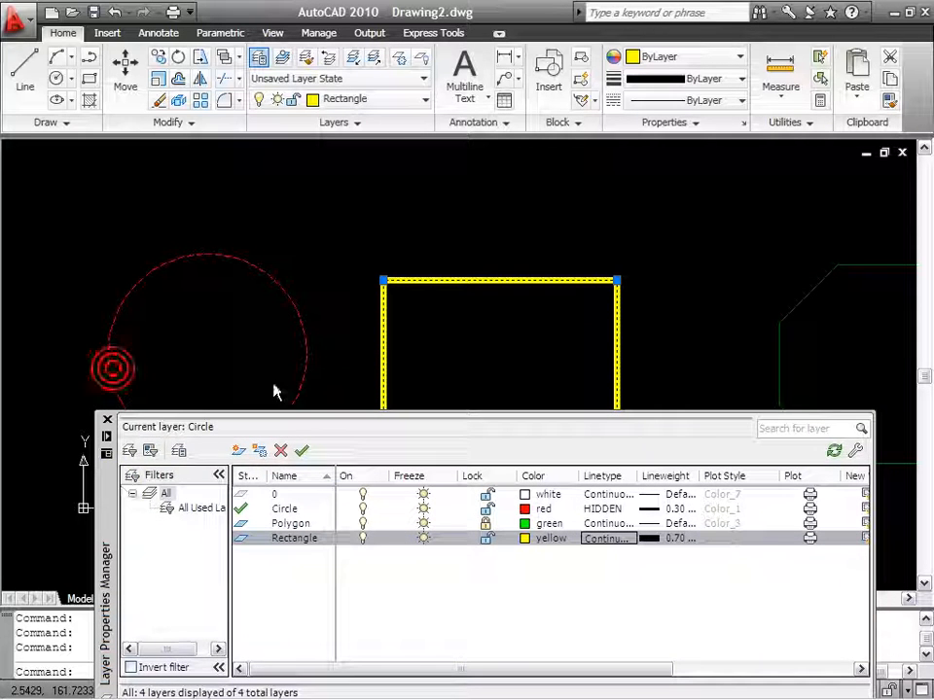
key("Escape")
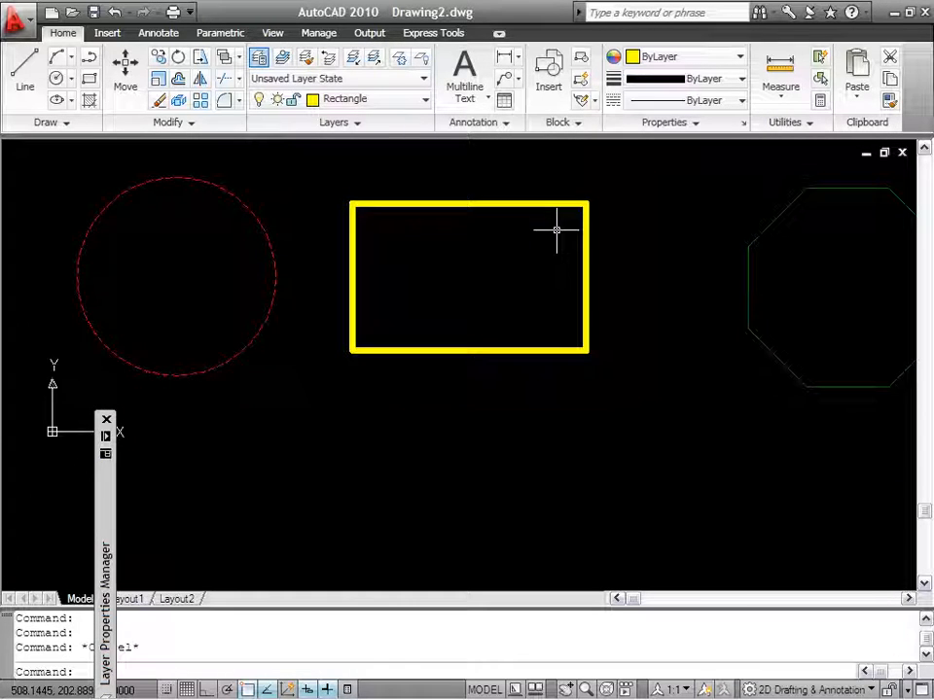
scroll(549, 215, "up", 2)
scroll(547, 222, "down", 3)
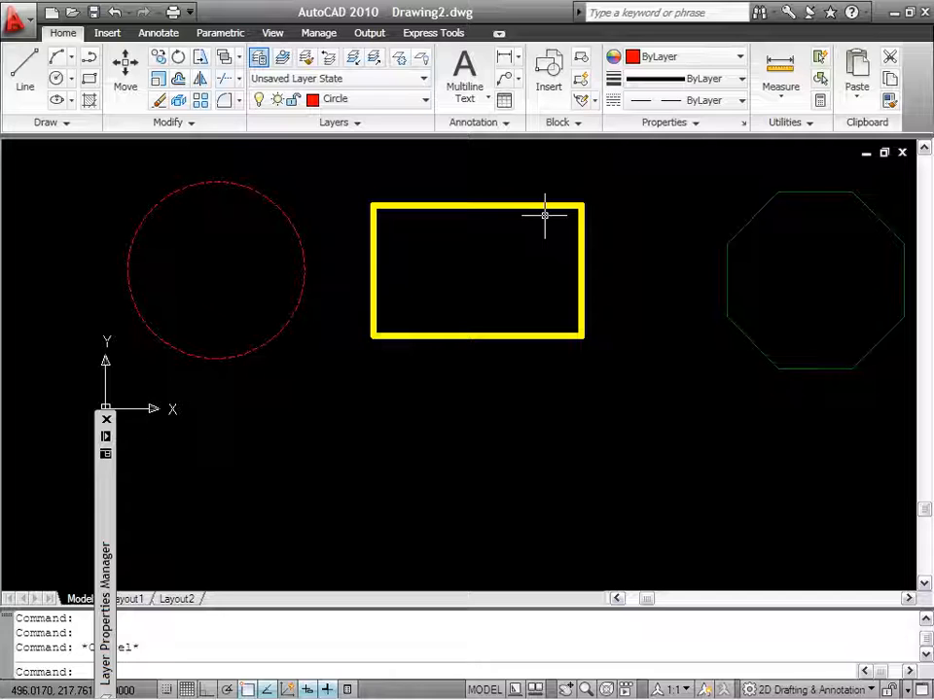
middle_click_drag(545, 204, 608, 231)
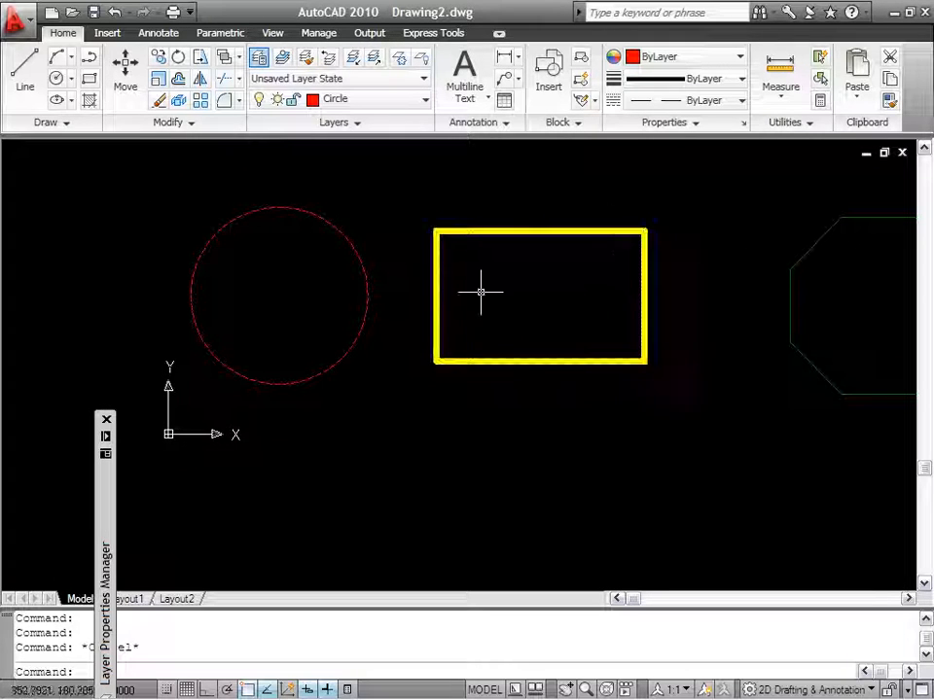
mouse_move(107, 423)
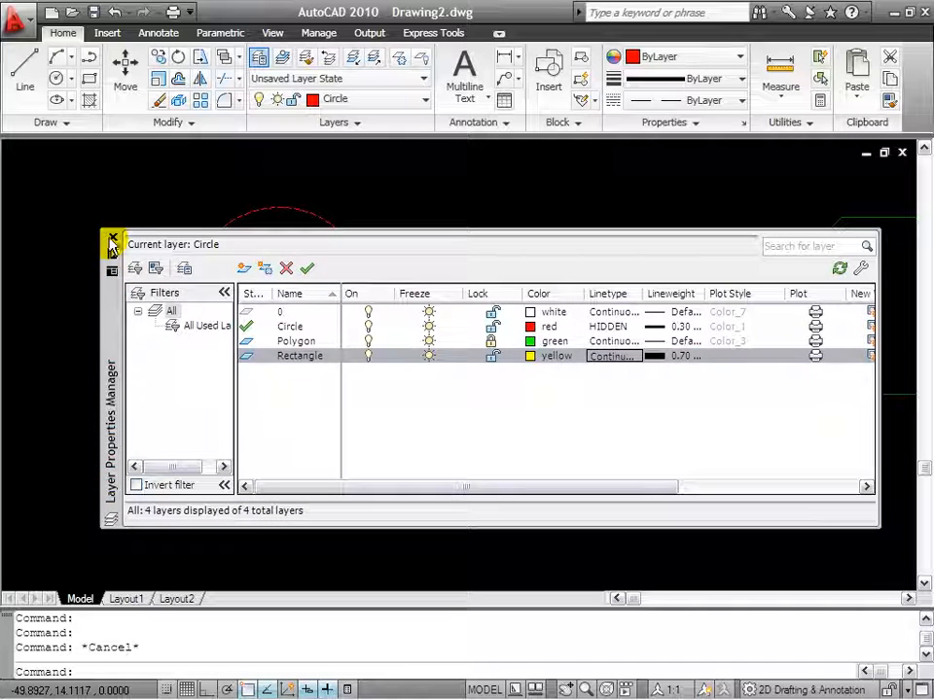
left_click(113, 241)
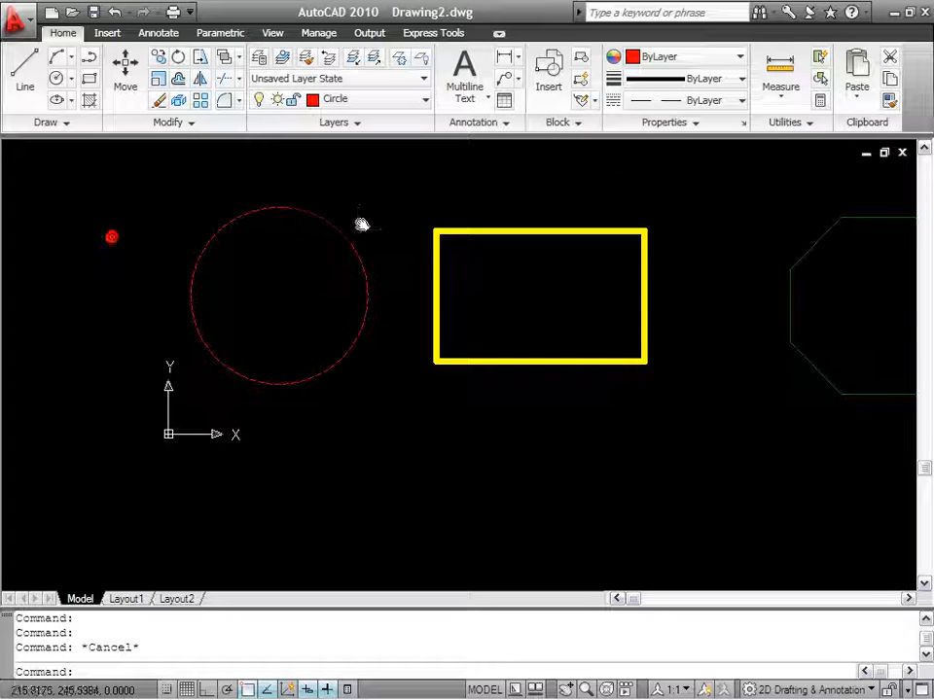
Select and deselect the red circle, and examine its dashed outline up close.
middle_click_drag(360, 225, 376, 233)
key("Escape")
left_click(375, 234)
left_click(277, 275)
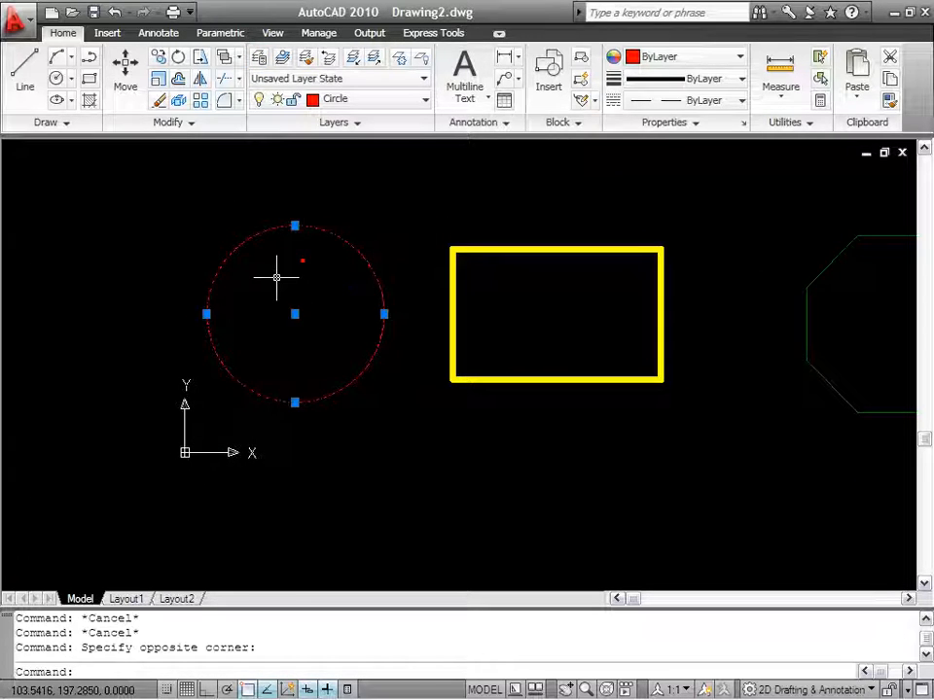
key("Escape")
scroll(322, 204, "up", 3)
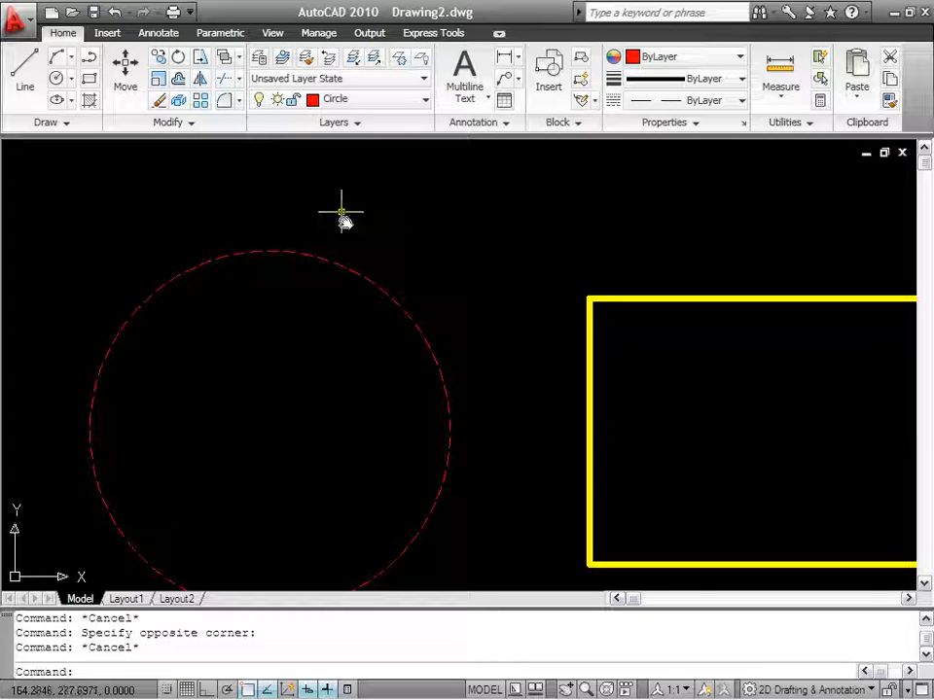
Draw a circle with a radius of about 55 on the Circle layer, concentric with the existing red circle.
scroll(341, 215, "down", 4)
scroll(285, 177, "up", 3)
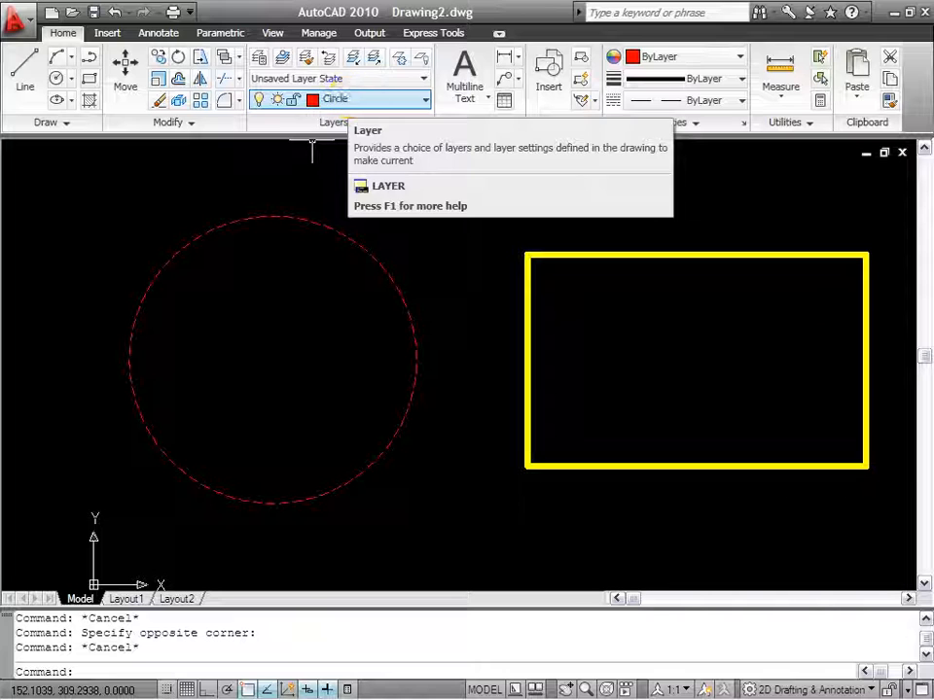
scroll(343, 236, "down", 2)
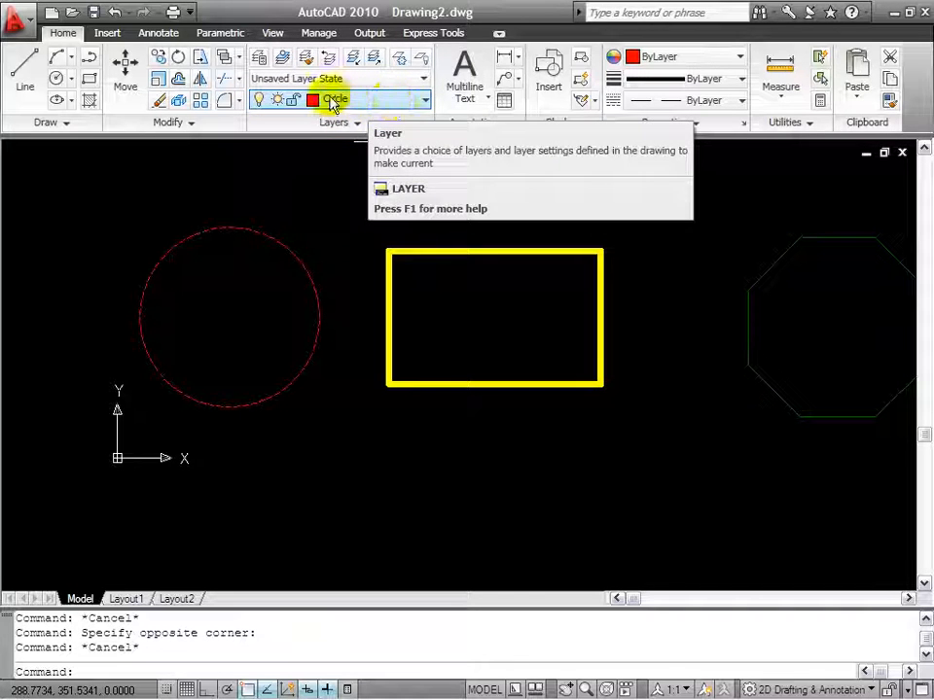
scroll(452, 265, "up", 2)
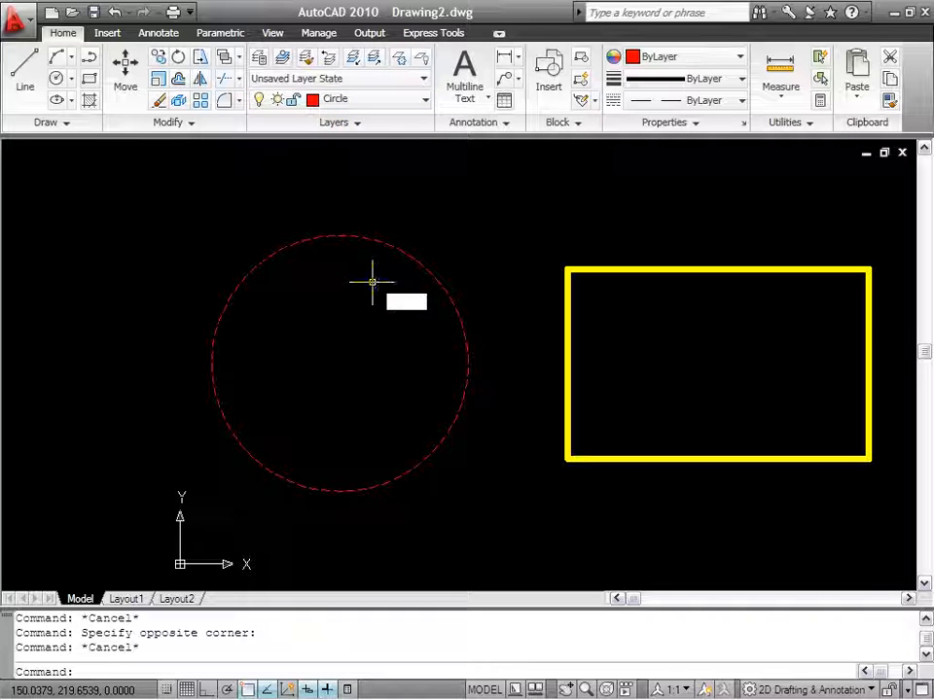
type("c")
key("Return")
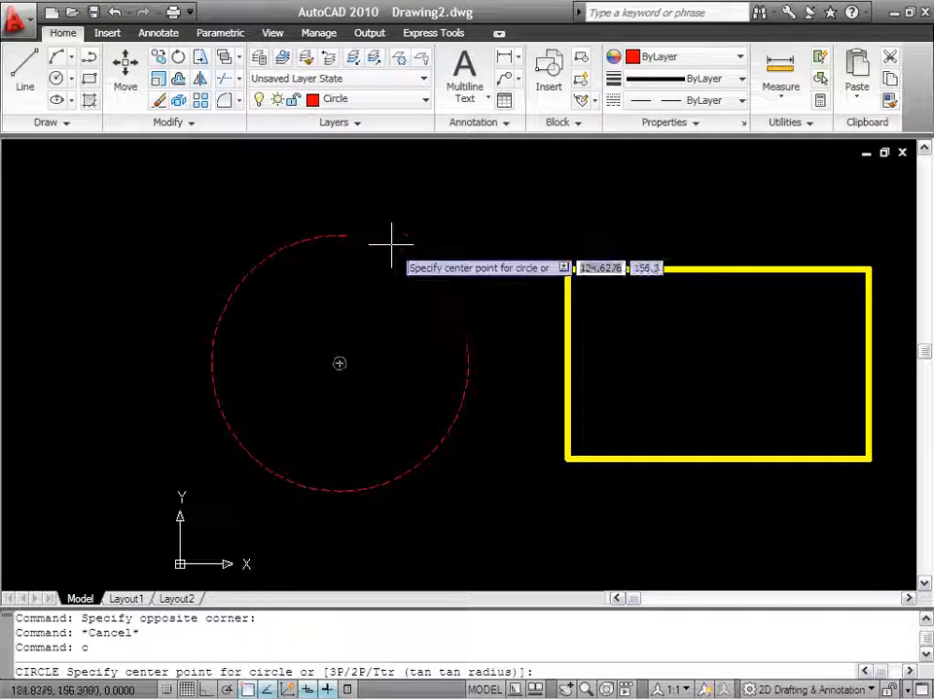
left_click(339, 363)
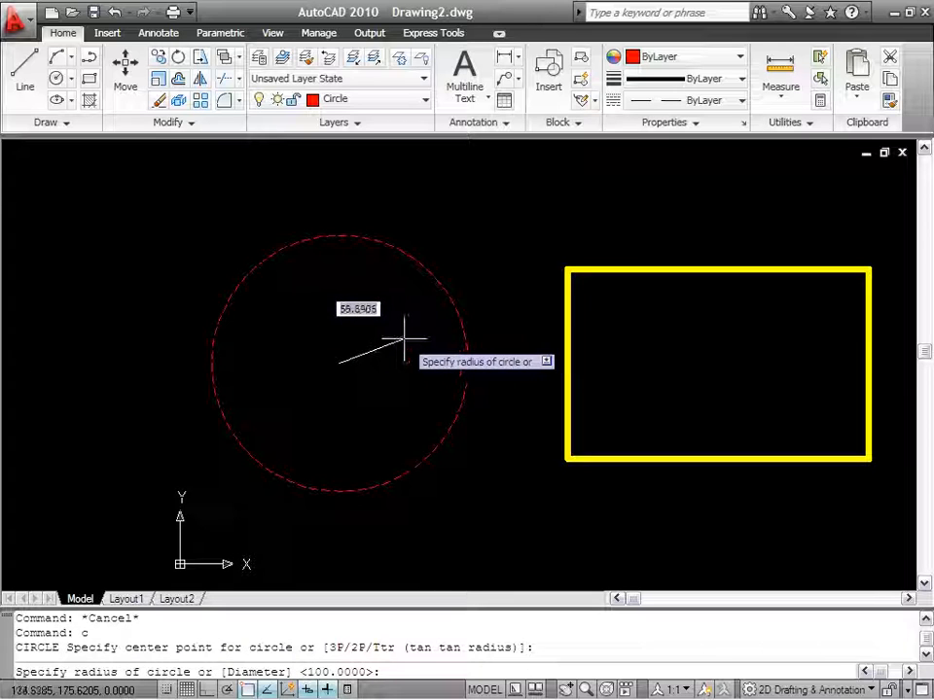
left_click(403, 339)
scroll(396, 331, "up", 3)
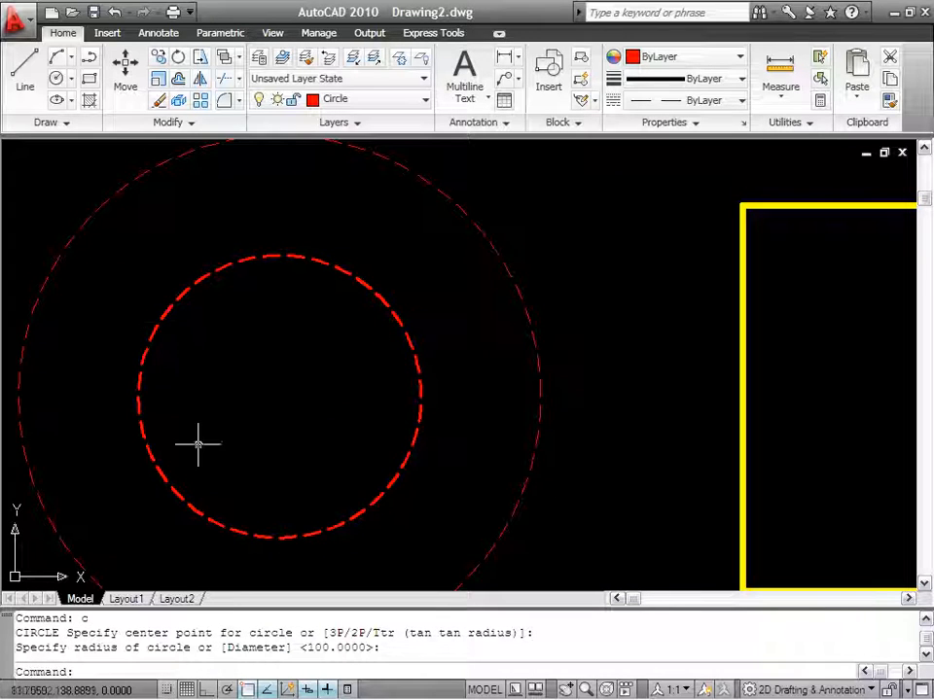
Examine the lineweight and dashed linetype of the two concentric red circles up close.
scroll(198, 444, "down", 2)
mouse_move(293, 333)
middle_mouse_down()
mouse_move(309, 354)
mouse_move(371, 341)
middle_mouse_up()
scroll(371, 341, "up", 3)
scroll(354, 272, "down", 4)
mouse_move(337, 292)
middle_mouse_down()
mouse_move(354, 326)
mouse_move(242, 353)
middle_mouse_up()
key("Escape")
scroll(337, 343, "up", 3)
scroll(337, 331, "down", 3)
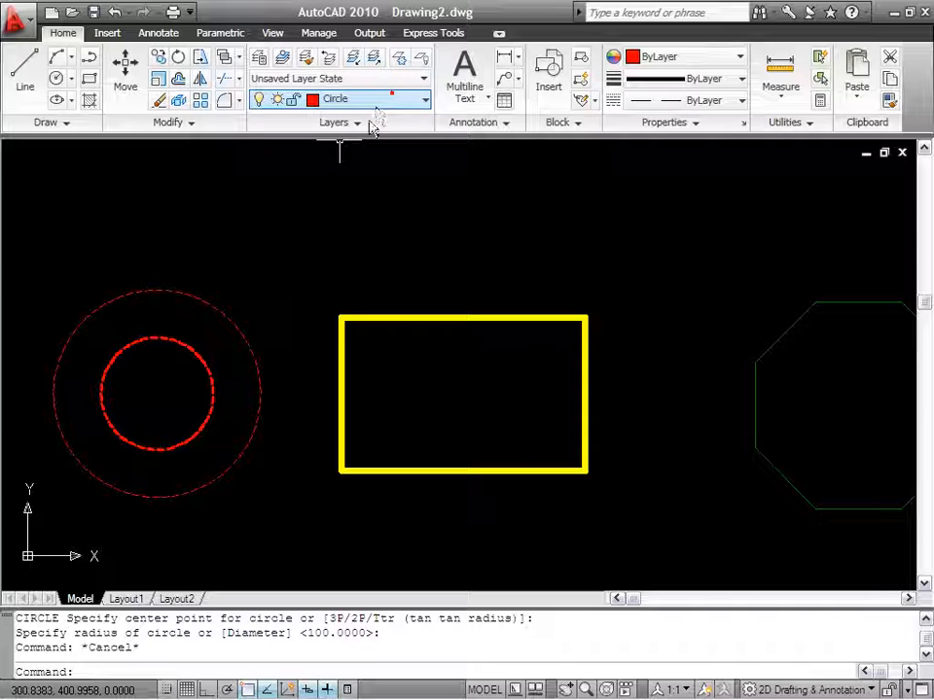
Make Polygon the current layer and draw a rectangle inside the octagon, from its top edge's midpoint to its lower-right vertex.
left_click(345, 99)
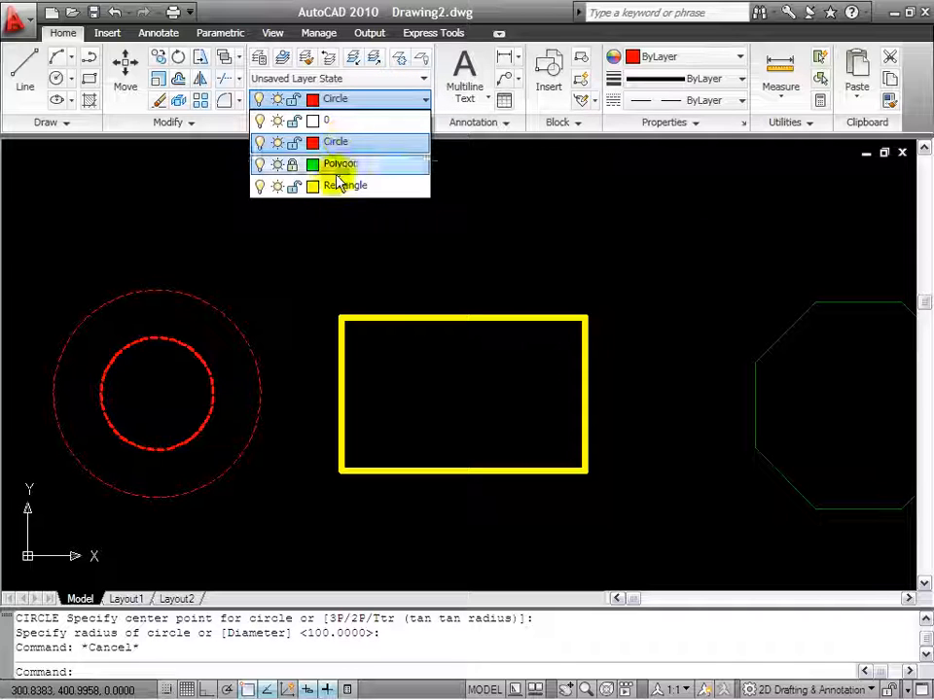
left_click(365, 165)
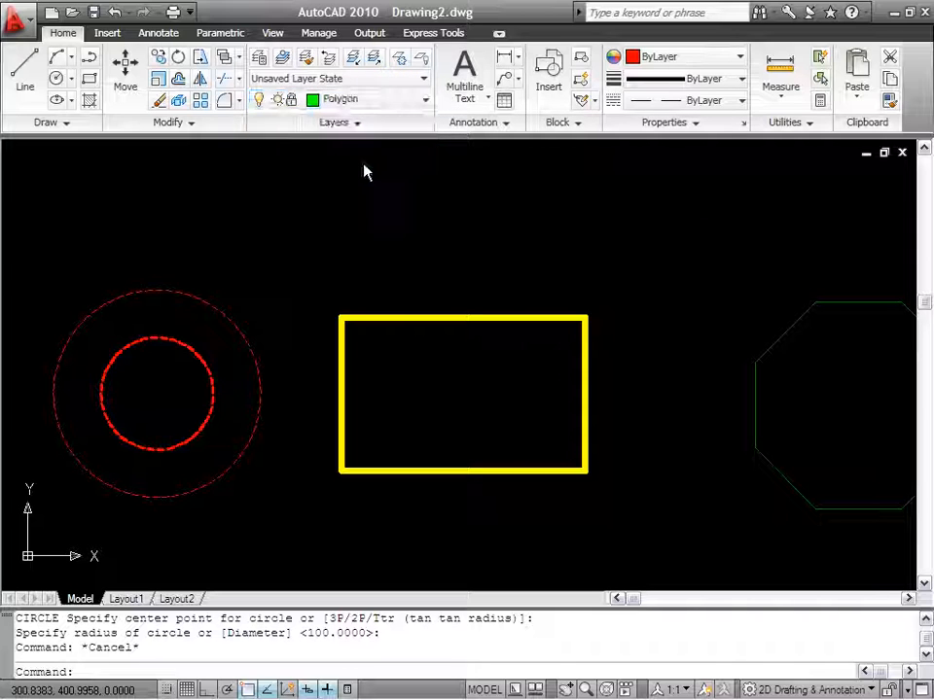
middle_click_drag(536, 254, 135, 223)
type("rec")
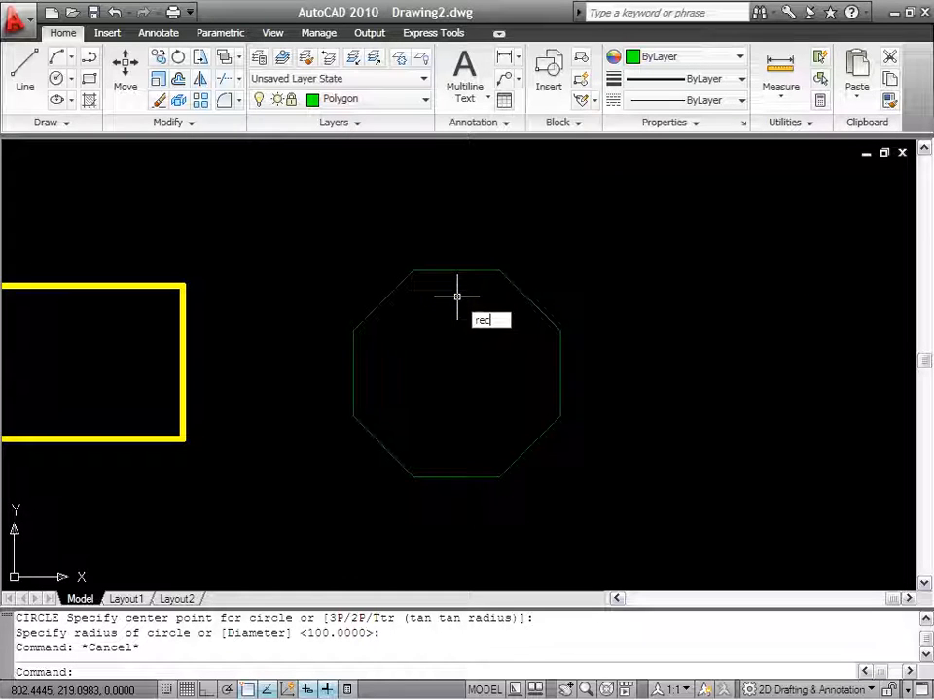
key("Return")
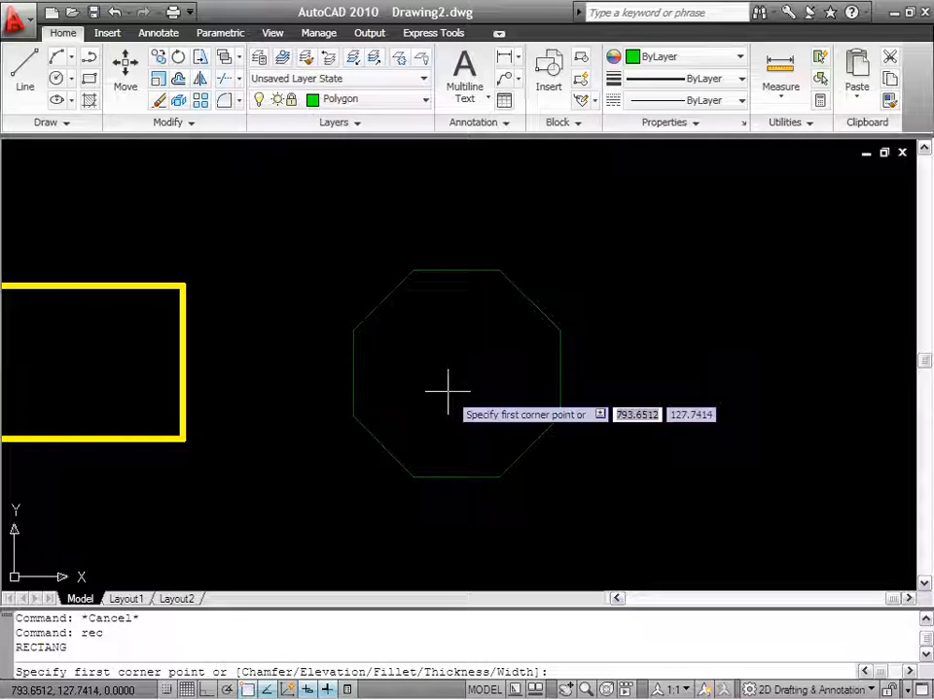
left_click(458, 271)
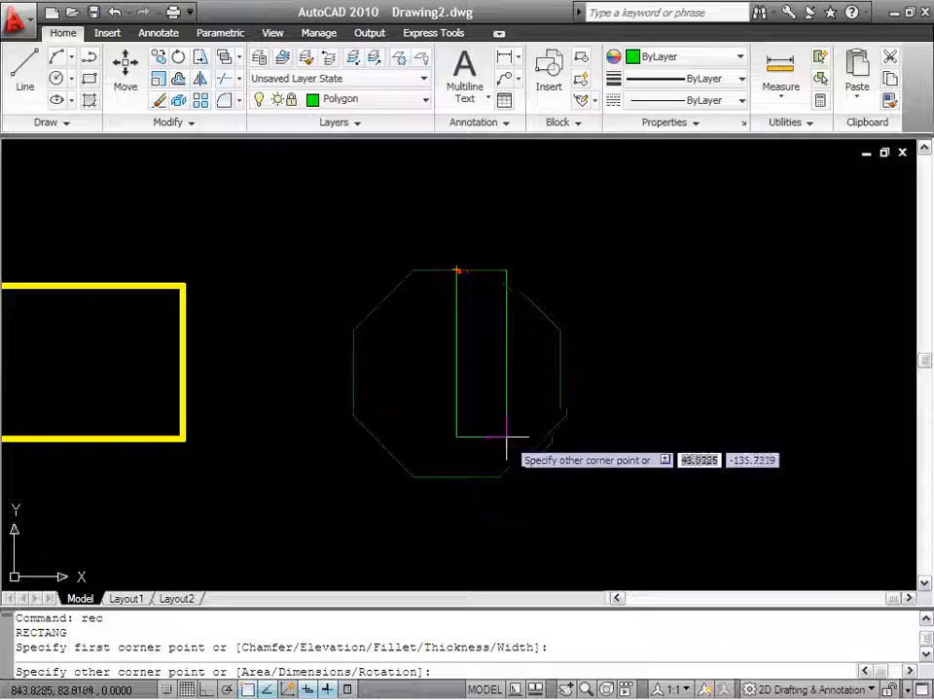
left_click(499, 477)
key("Escape")
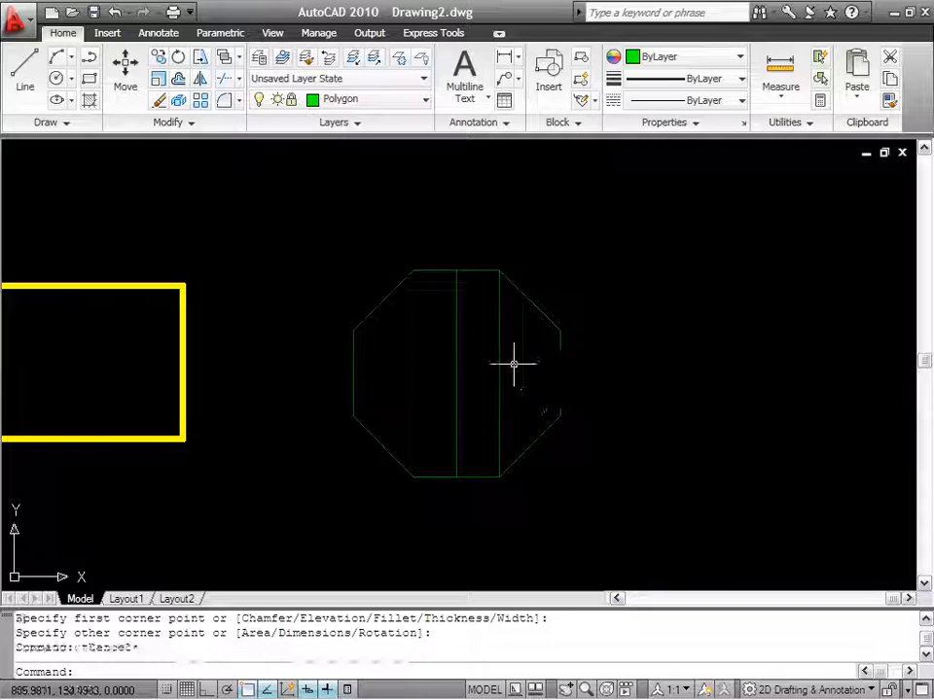
Select and deselect the narrow rectangle inside the octagon, and inspect all the shapes in the drawing.
left_click(511, 363)
scroll(507, 348, "up", 2)
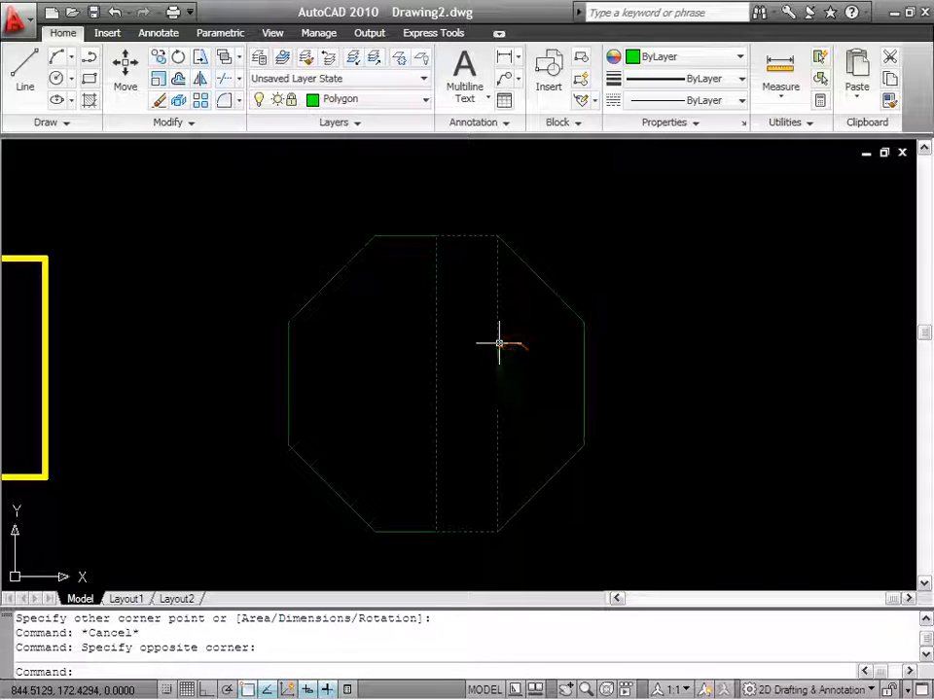
left_click(497, 342)
key("Escape")
scroll(498, 342, "down", 2)
middle_click_drag(349, 371, 542, 407)
scroll(472, 400, "up", 2)
scroll(485, 396, "down", 2)
middle_click_drag(485, 396, 492, 354)
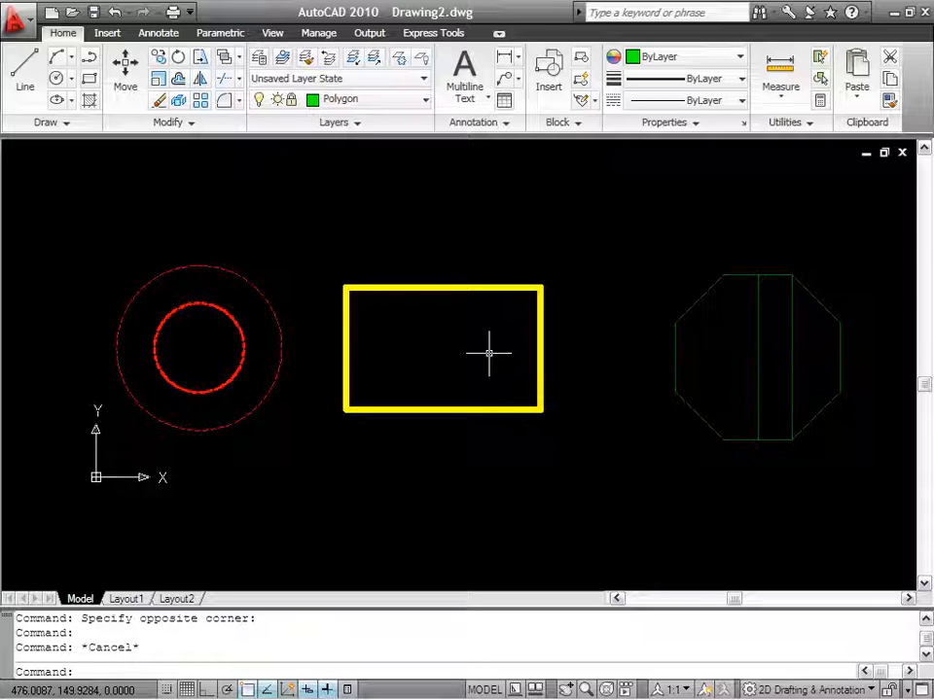
middle_click_drag(545, 356, 603, 350)
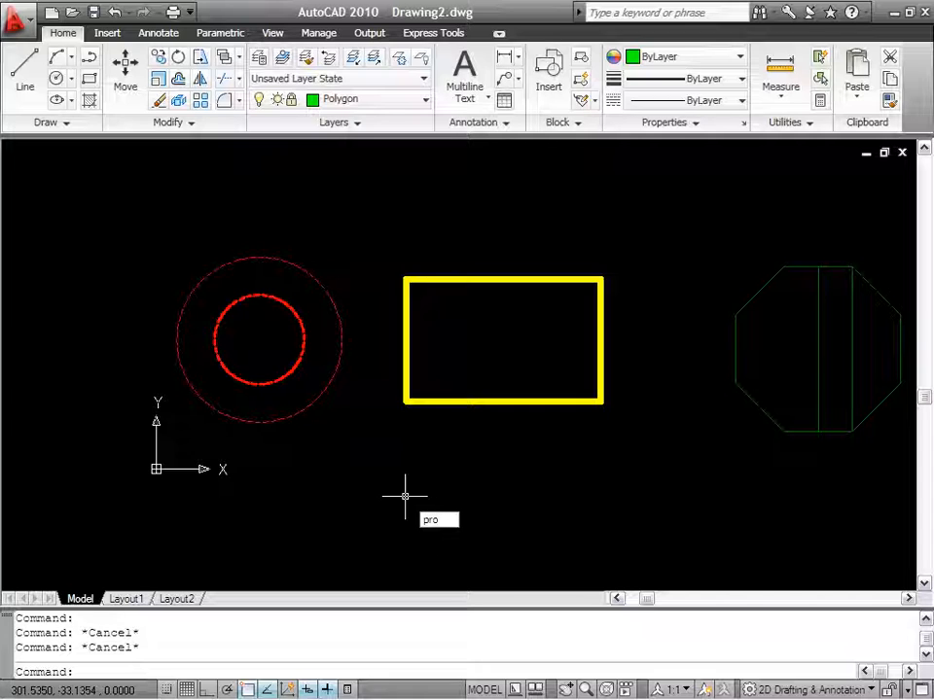
Open the Properties palette with the PR command, and undock and re-dock it beside the drawing.
key("Return")
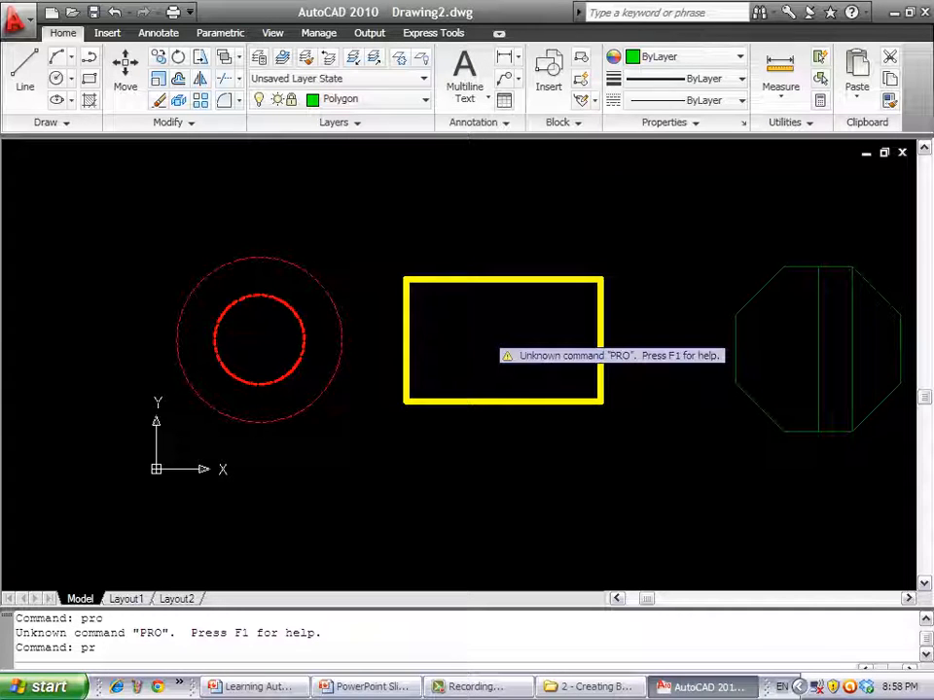
key("Return")
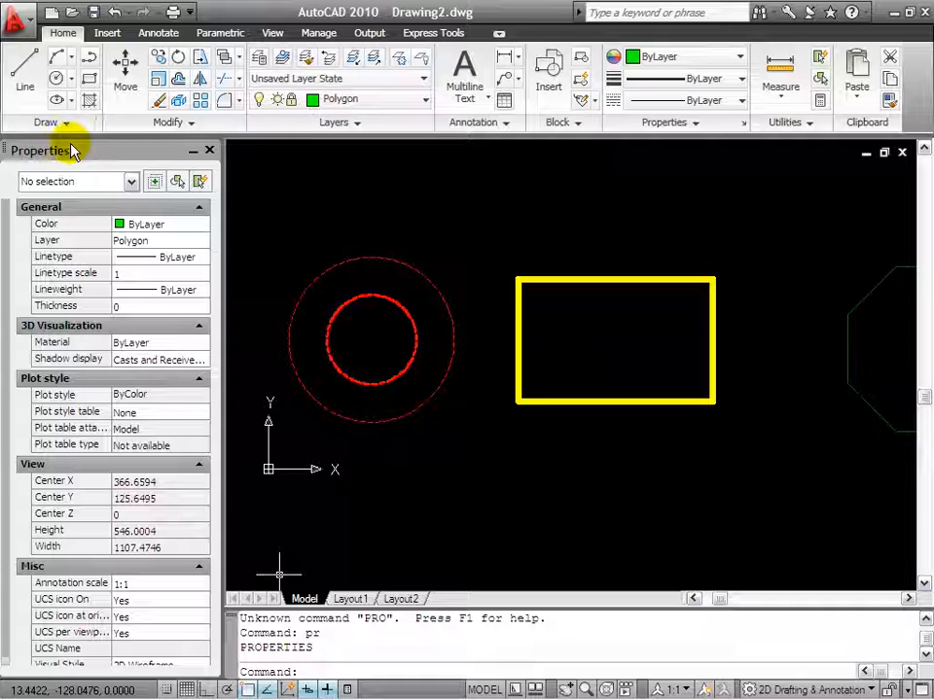
mouse_move(50, 154)
left_mouse_down()
mouse_move(146, 185)
mouse_move(317, 200)
mouse_move(494, 194)
left_mouse_up()
mouse_move(438, 261)
left_mouse_down()
mouse_move(354, 261)
mouse_move(449, 262)
mouse_move(356, 264)
mouse_move(367, 250)
mouse_move(379, 258)
mouse_move(5, 253)
left_mouse_up()
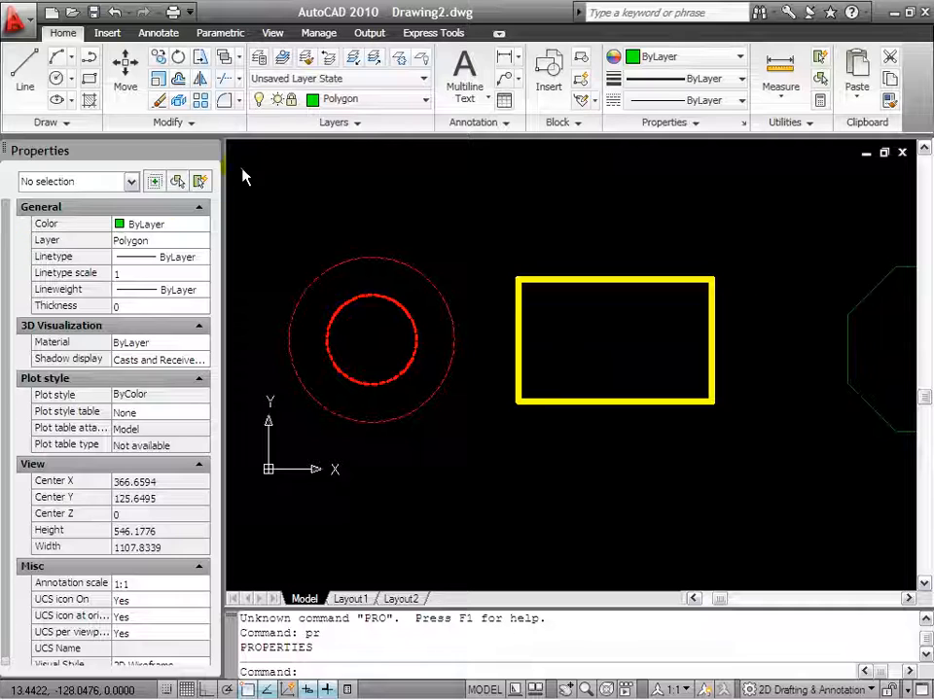
Select the outer red circle and set its radius to 200 in its properties.
middle_click_drag(422, 267, 511, 259)
left_click(500, 266)
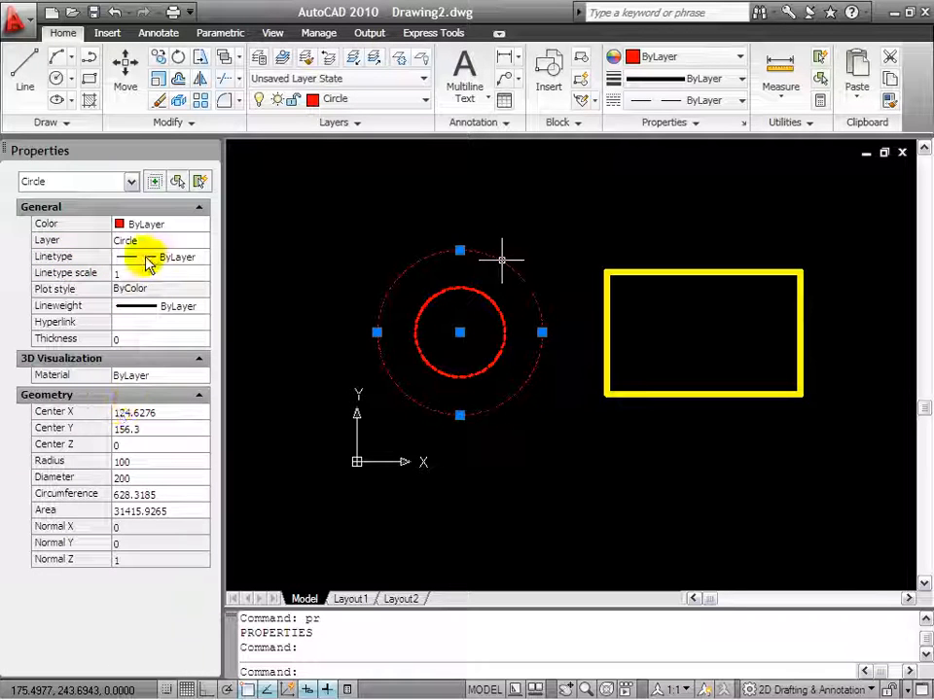
left_click(139, 457)
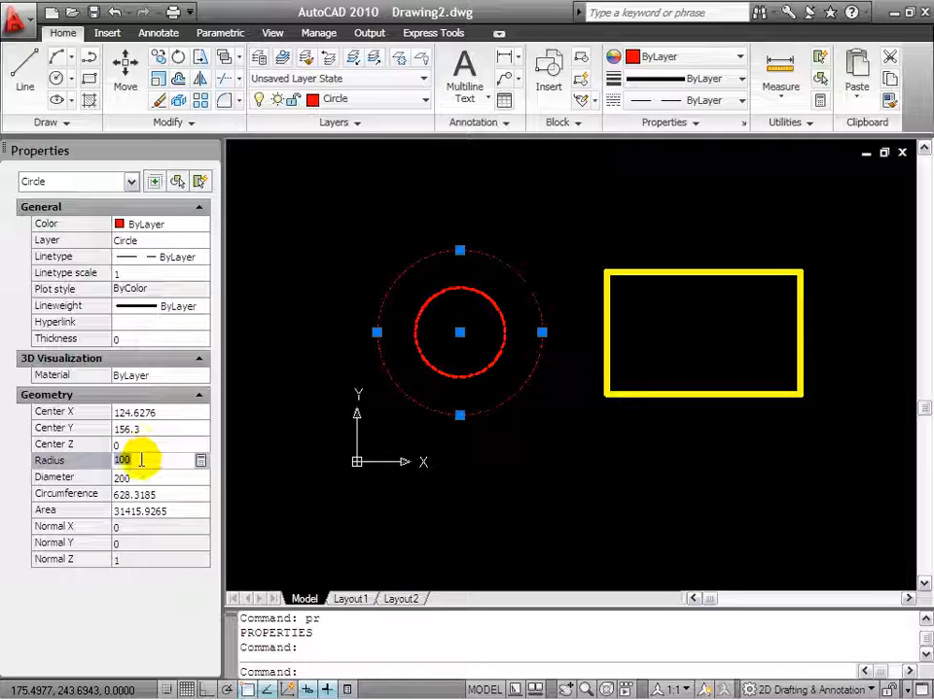
type("2")
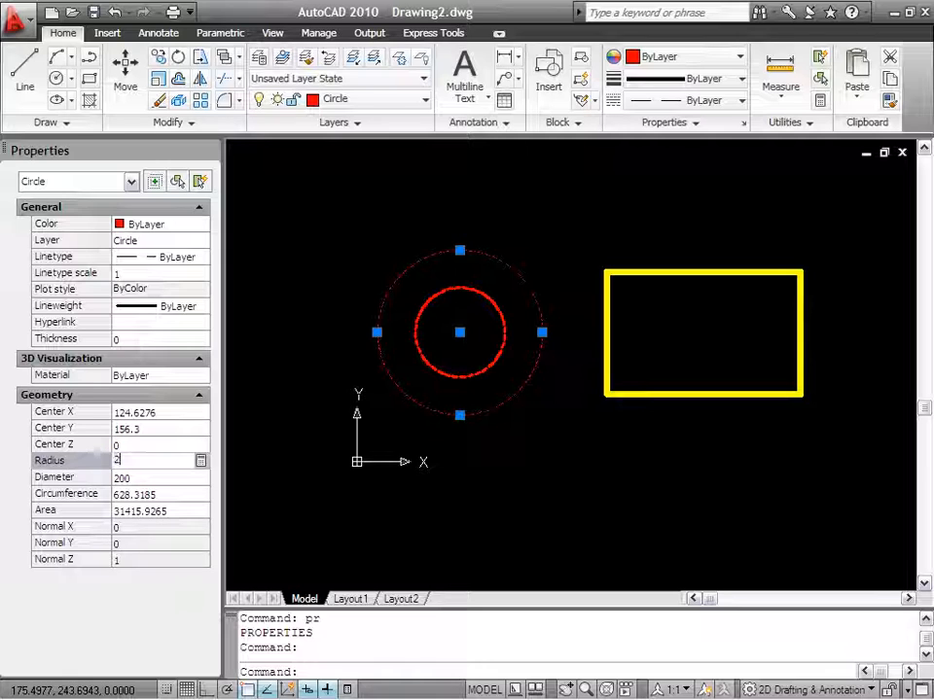
type("00")
key("Tab")
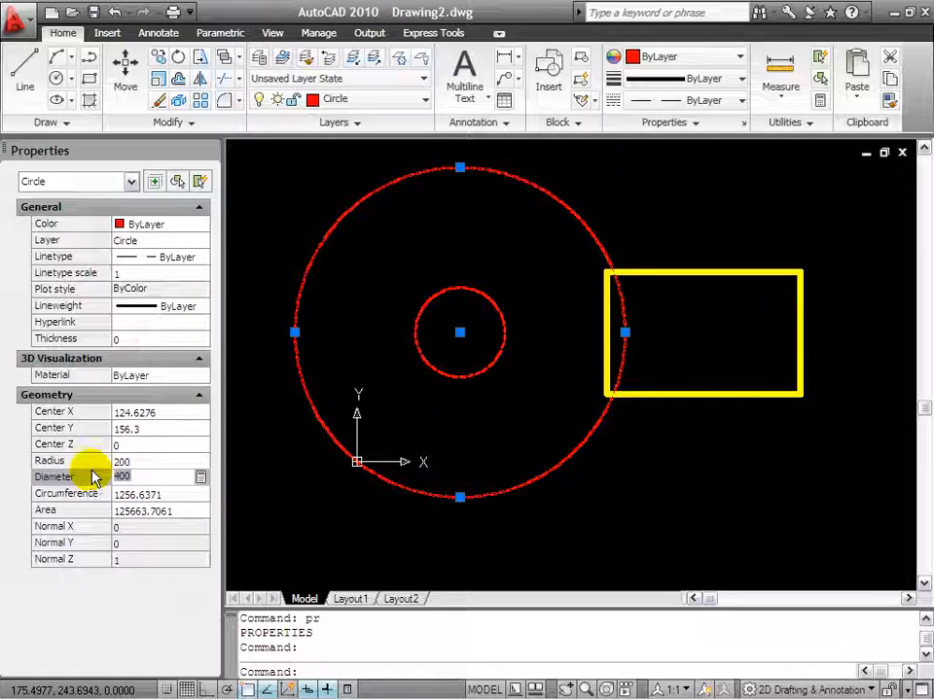
Set the outer circle's radius to 150.
left_click(136, 461)
type("200")
key("Tab")
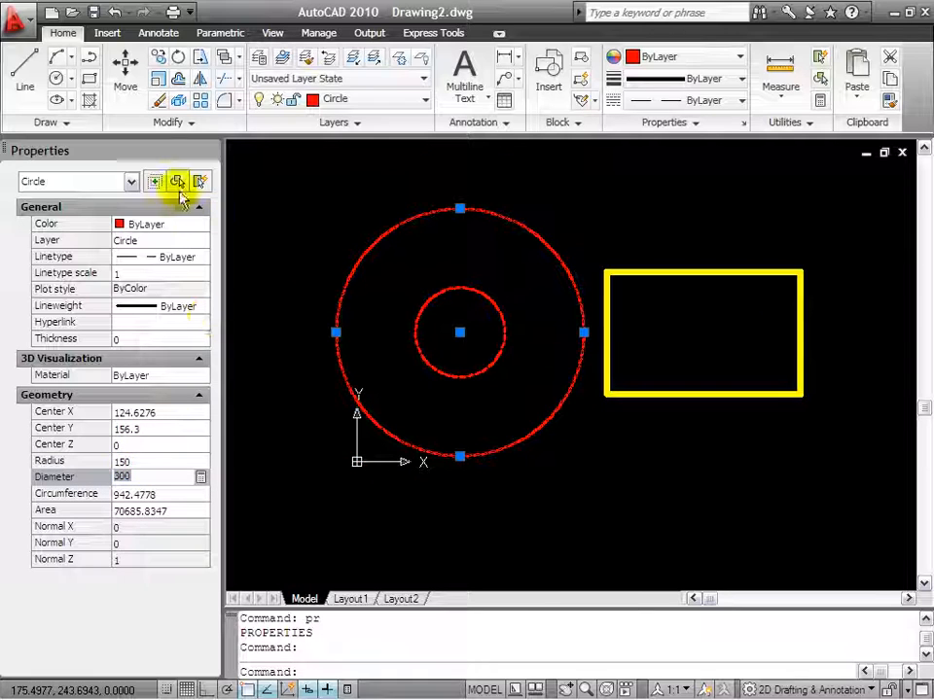
Try Yellow and Green as the outer circle's color override, and return the color to ByLayer.
left_click(175, 226)
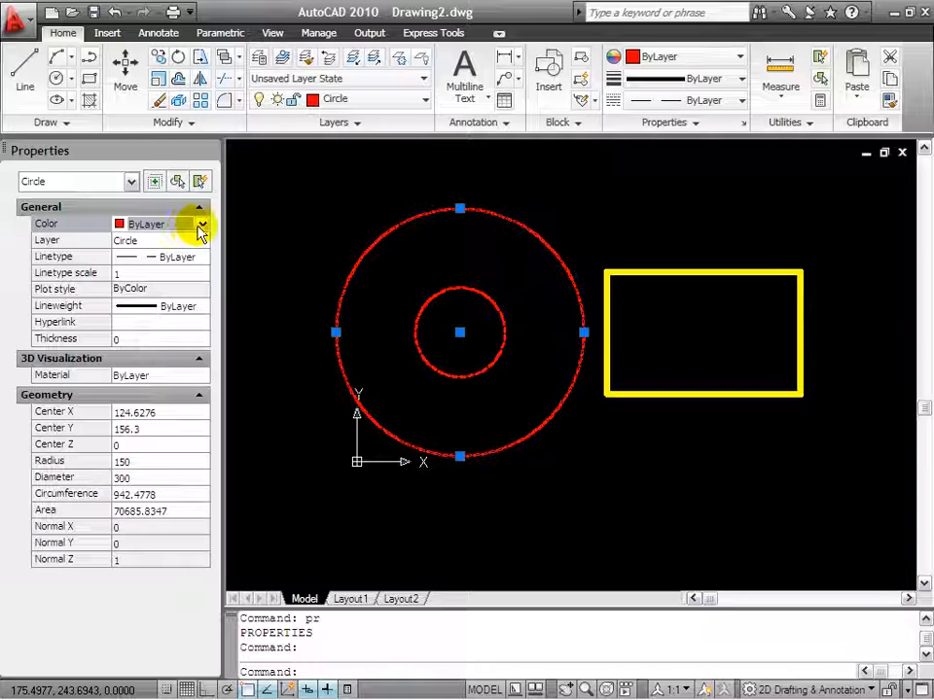
left_click(203, 226)
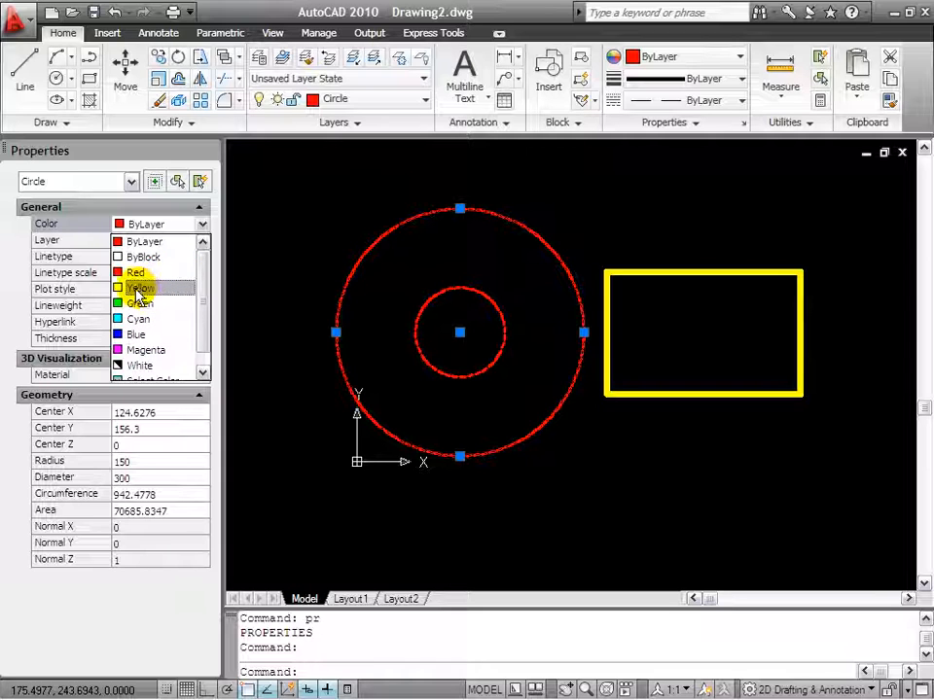
left_click(143, 289)
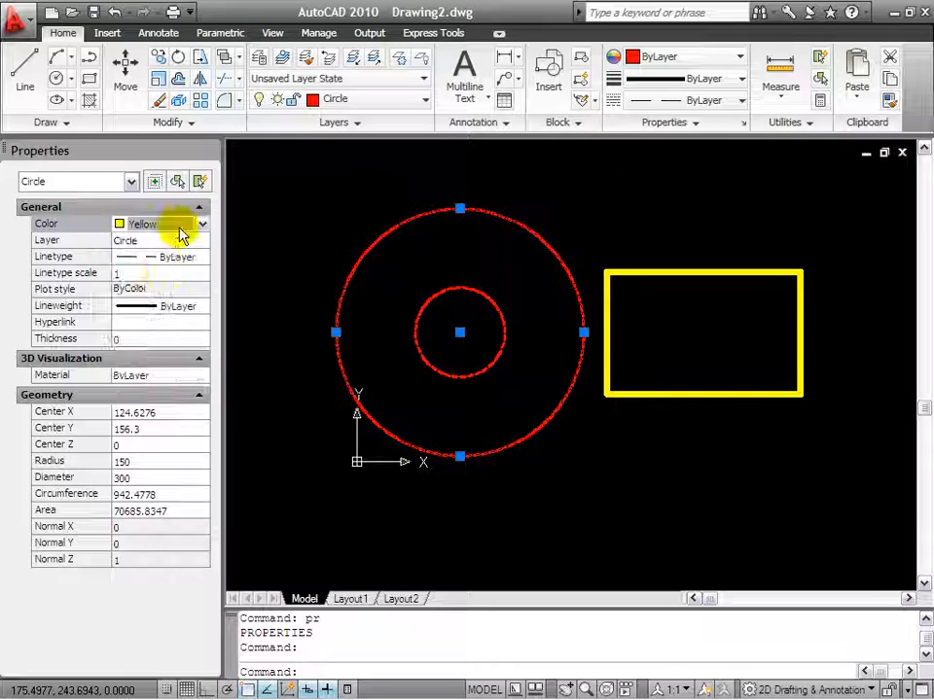
left_click(202, 223)
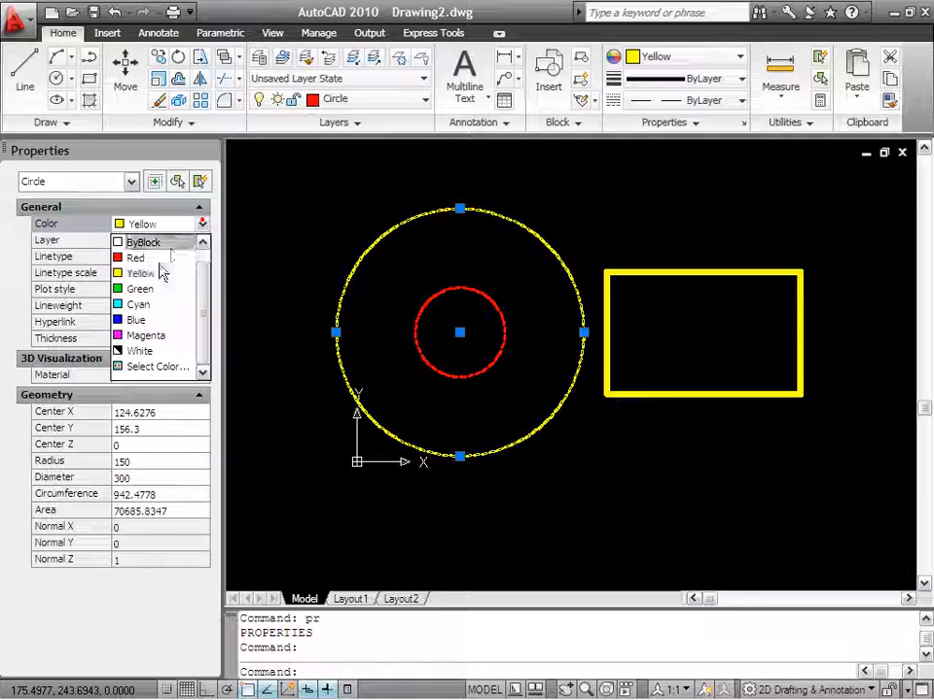
left_click(141, 289)
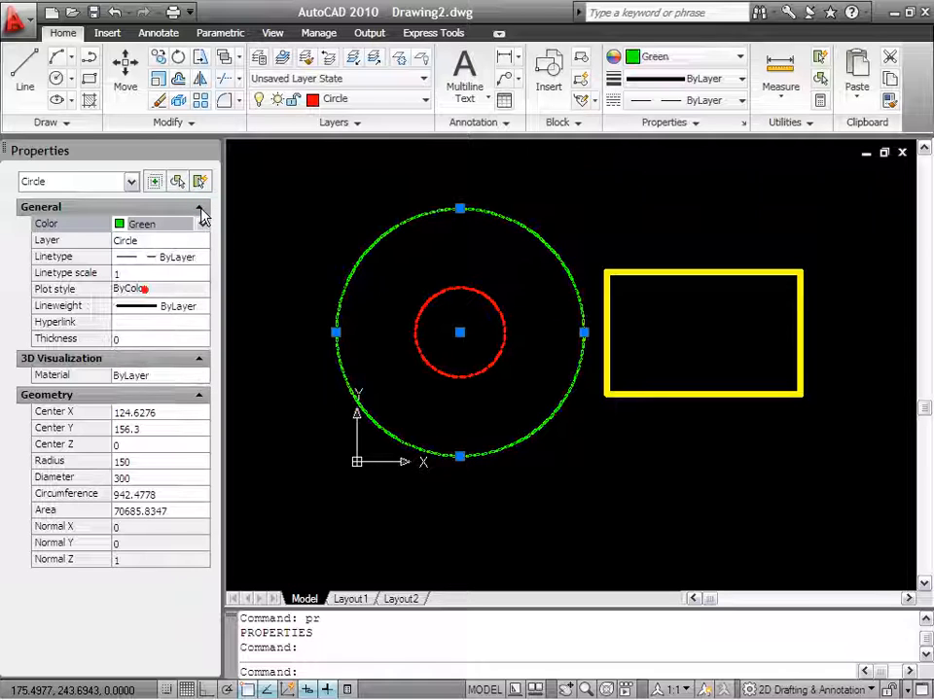
left_click(203, 224)
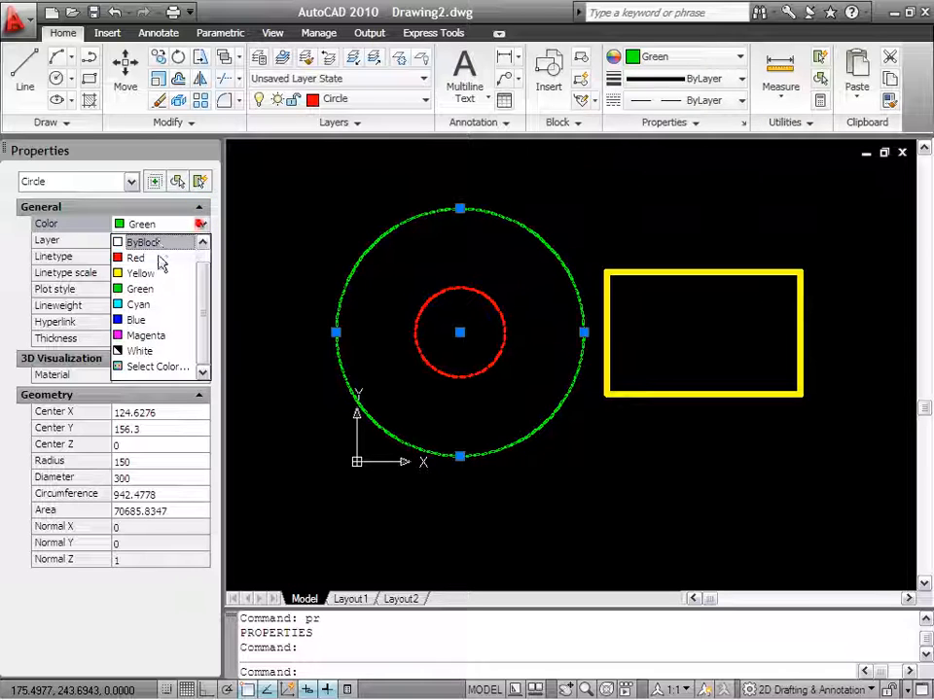
scroll(158, 248, "up", 1)
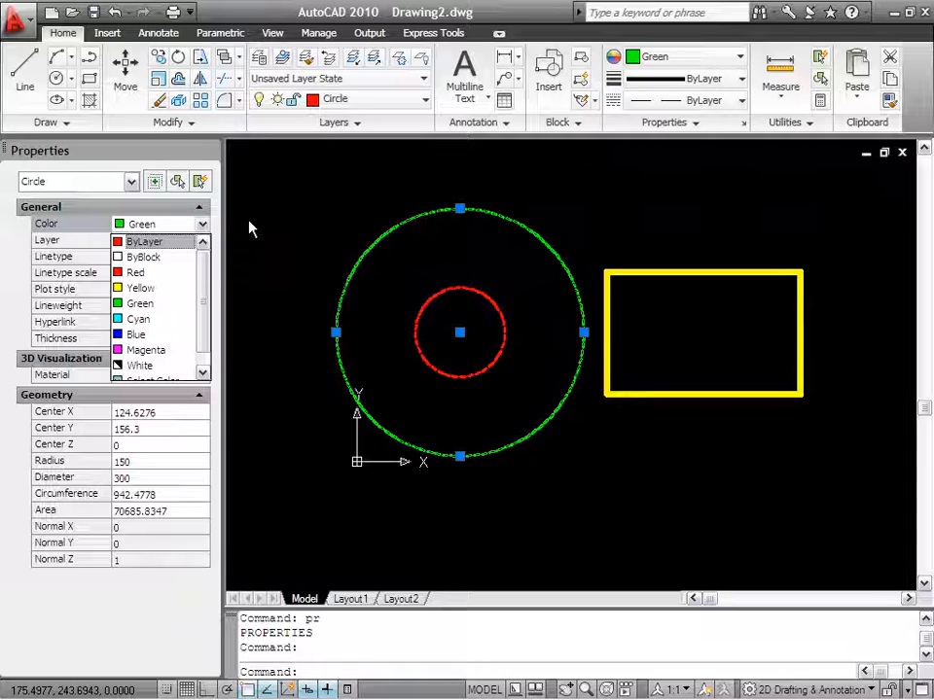
left_click(163, 244)
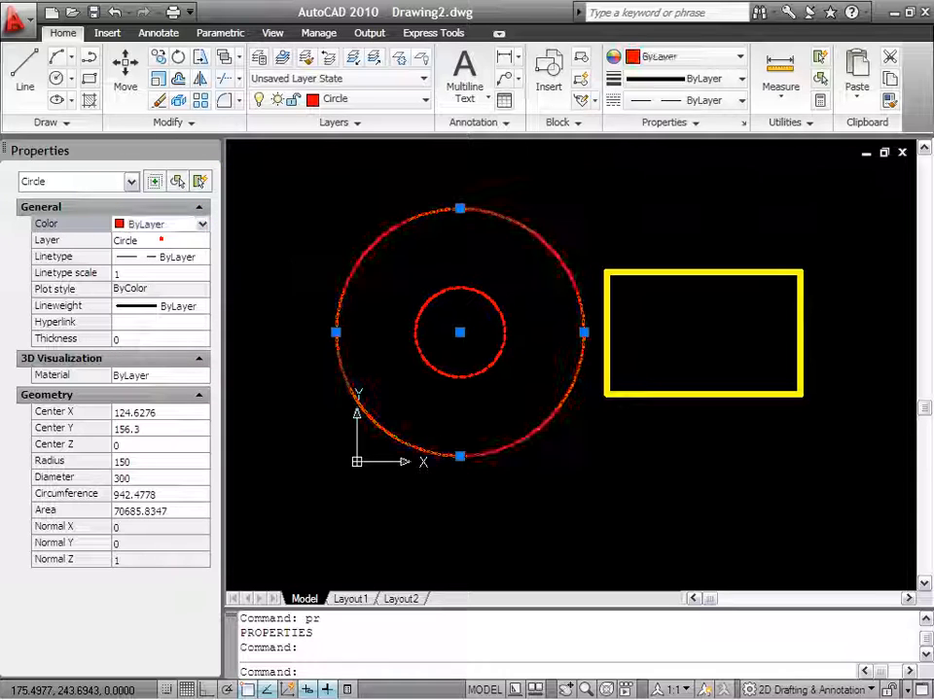
Review the layers available for the selected outer circle without reassigning it.
left_click(151, 239)
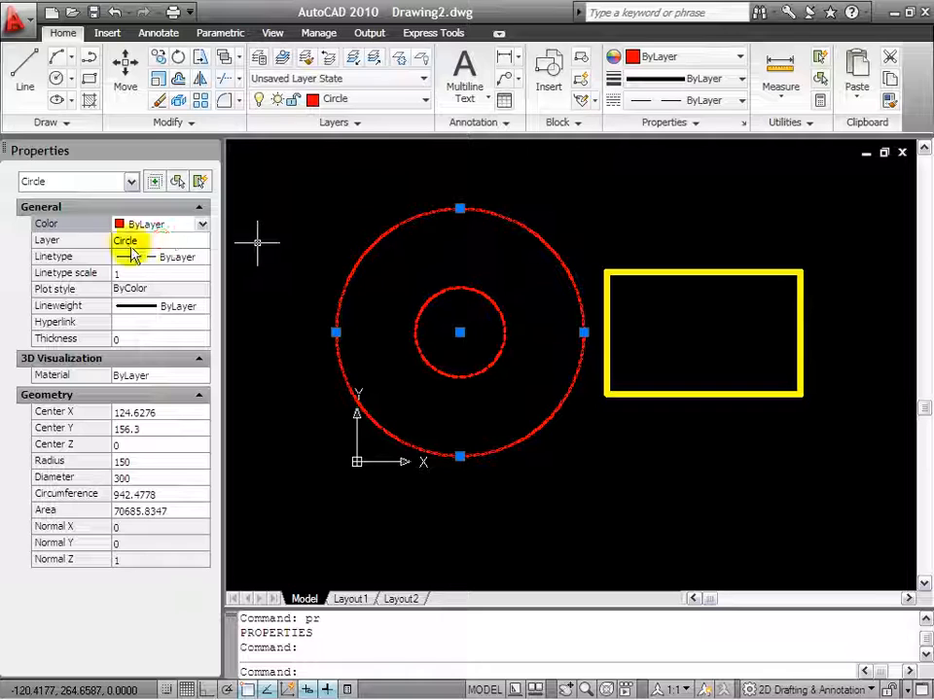
left_click(201, 240)
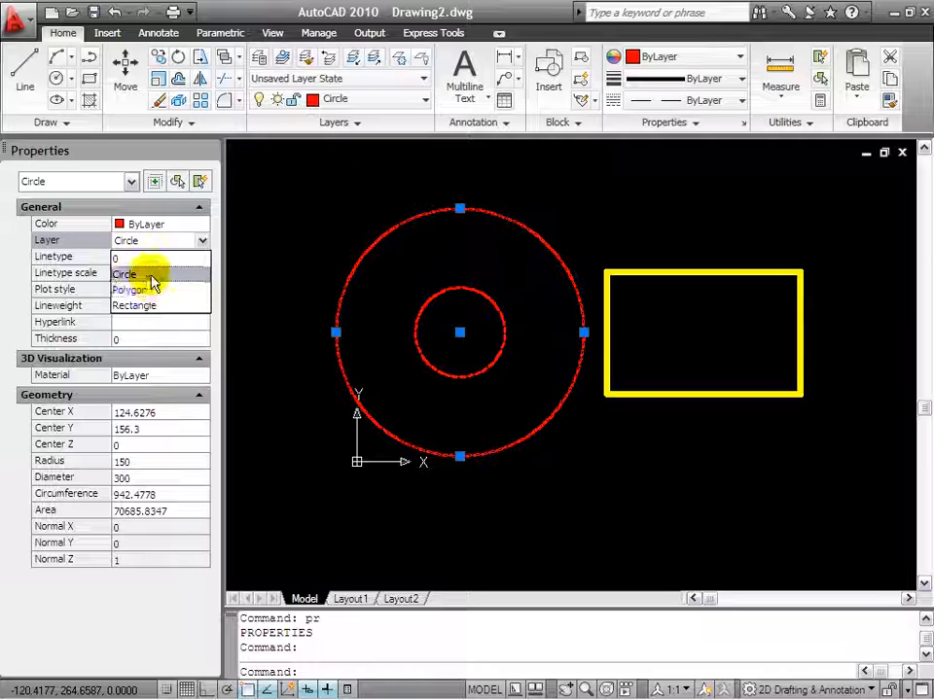
left_click(76, 258)
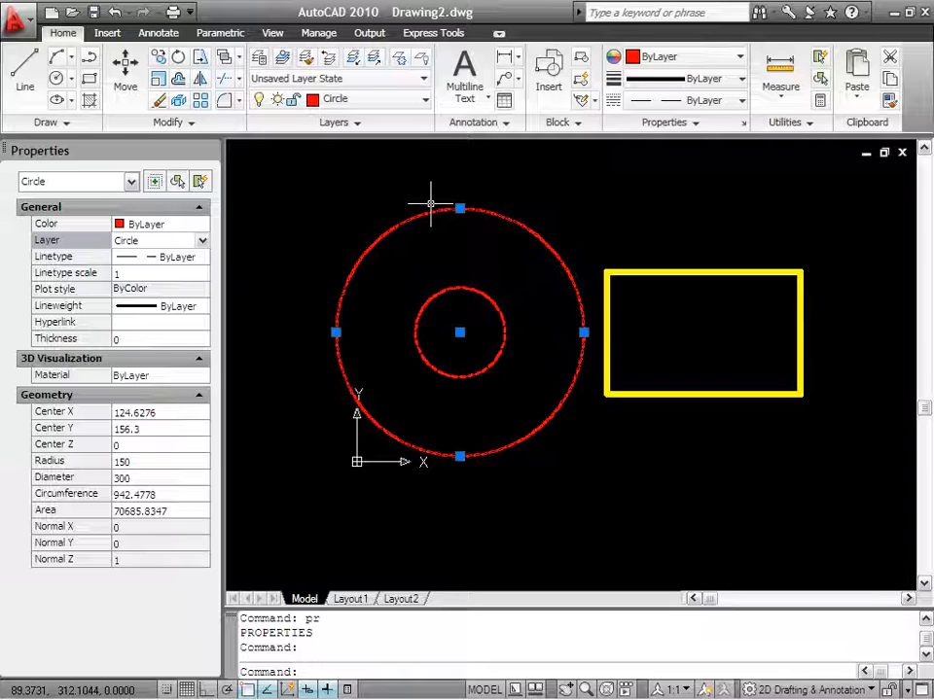
Close the Properties palette, turn on Quick Properties, and deselect the outer red circle.
left_click(215, 157)
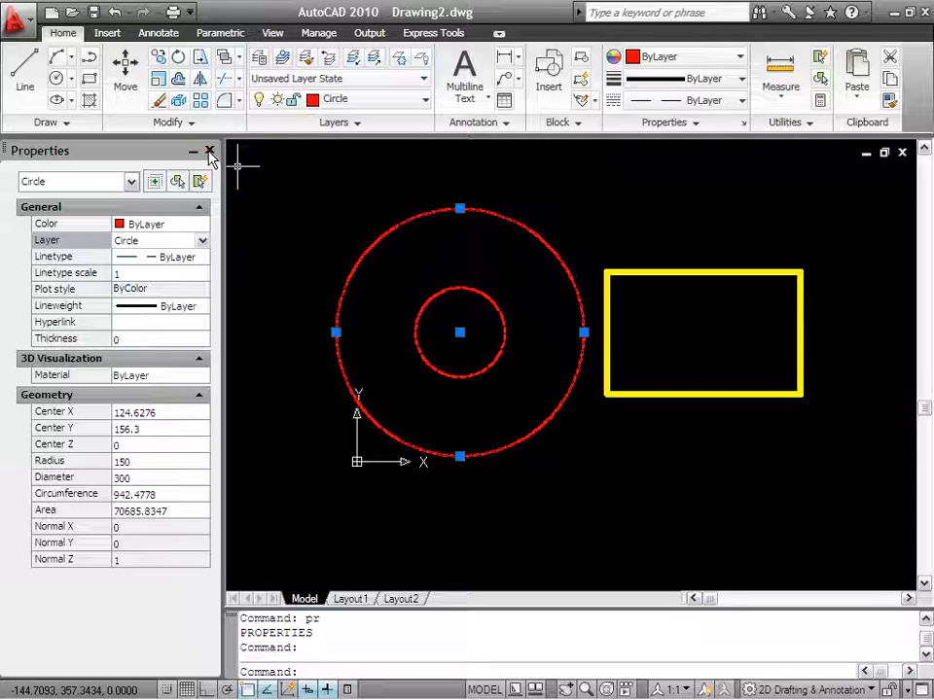
left_click(209, 152)
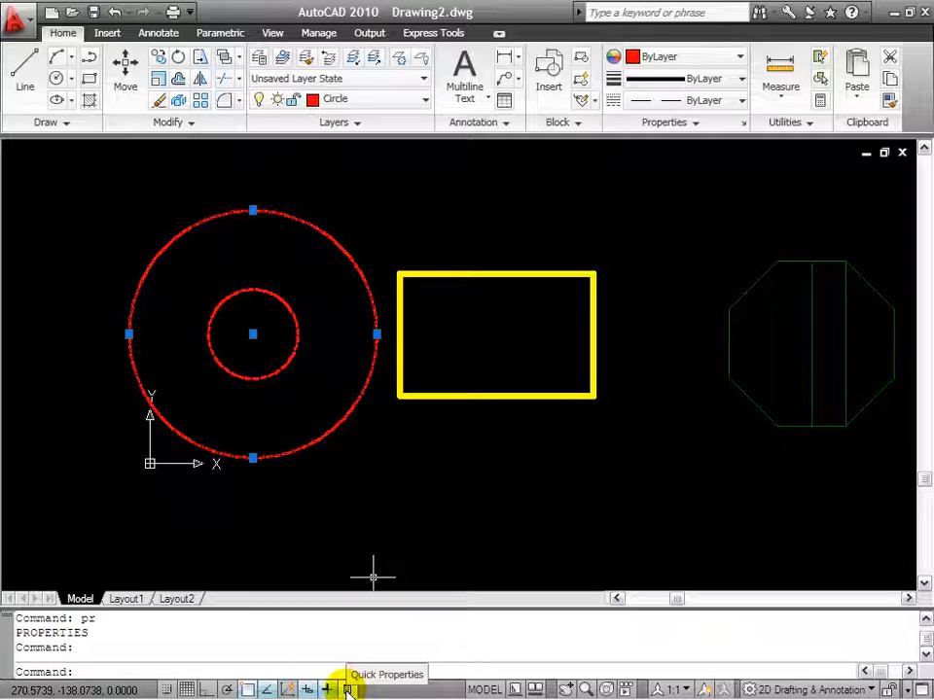
left_click(348, 689)
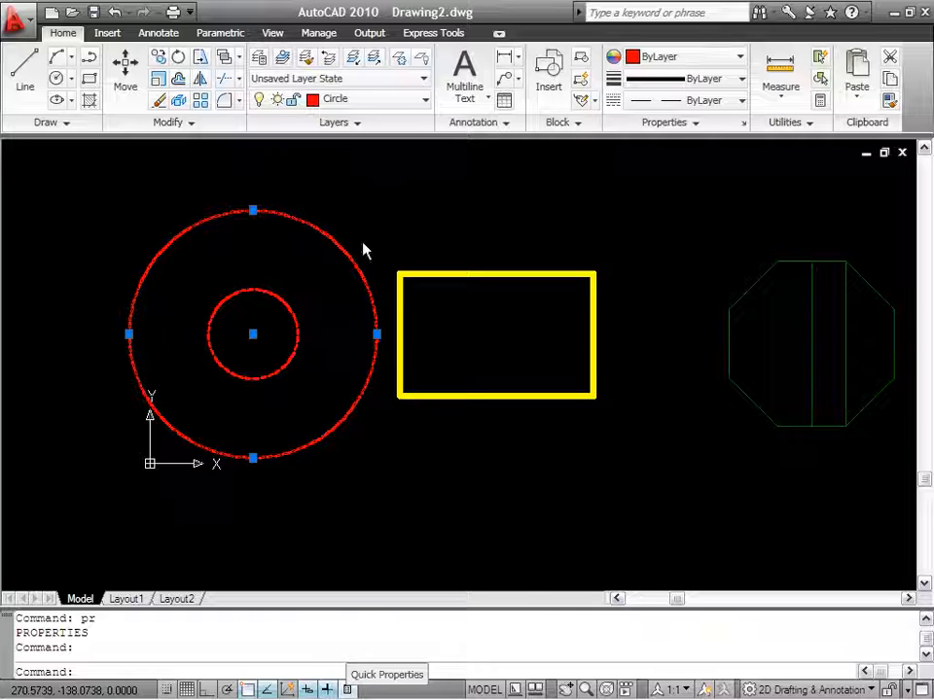
key("ctrl+shift+p")
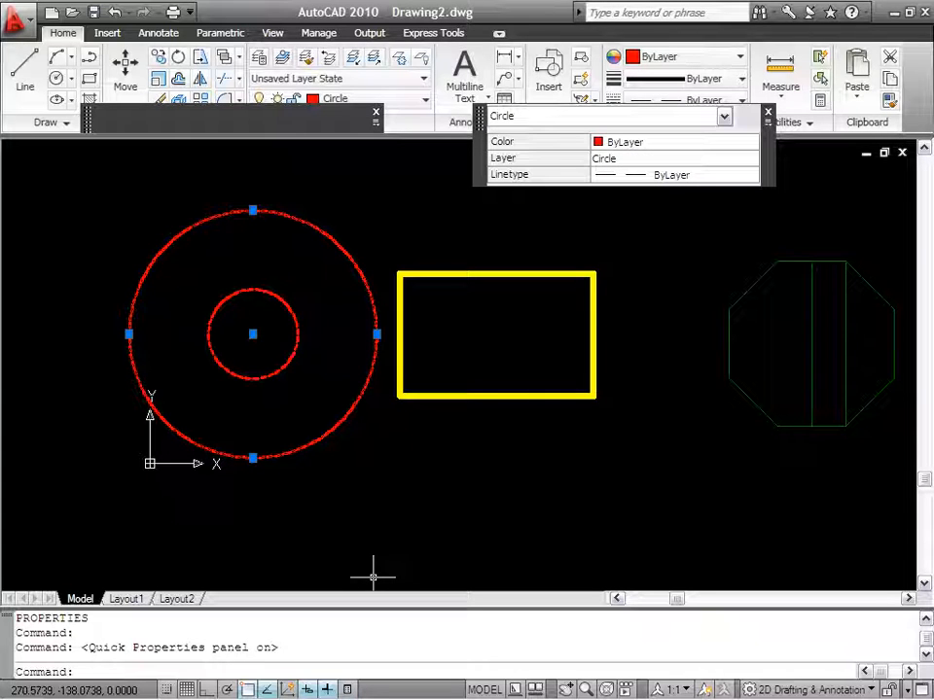
key("Escape")
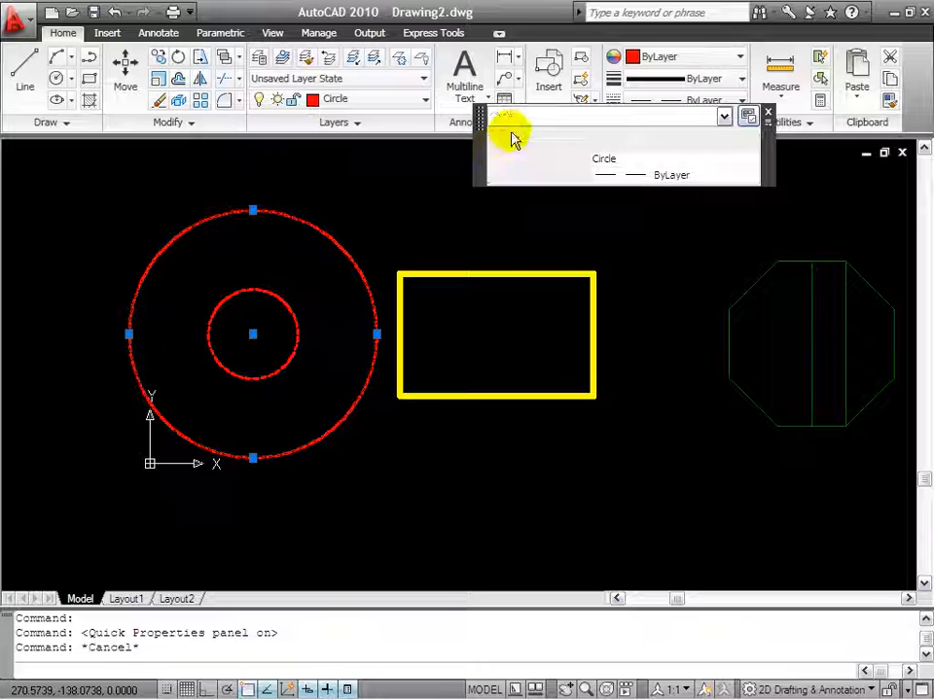
key("Escape")
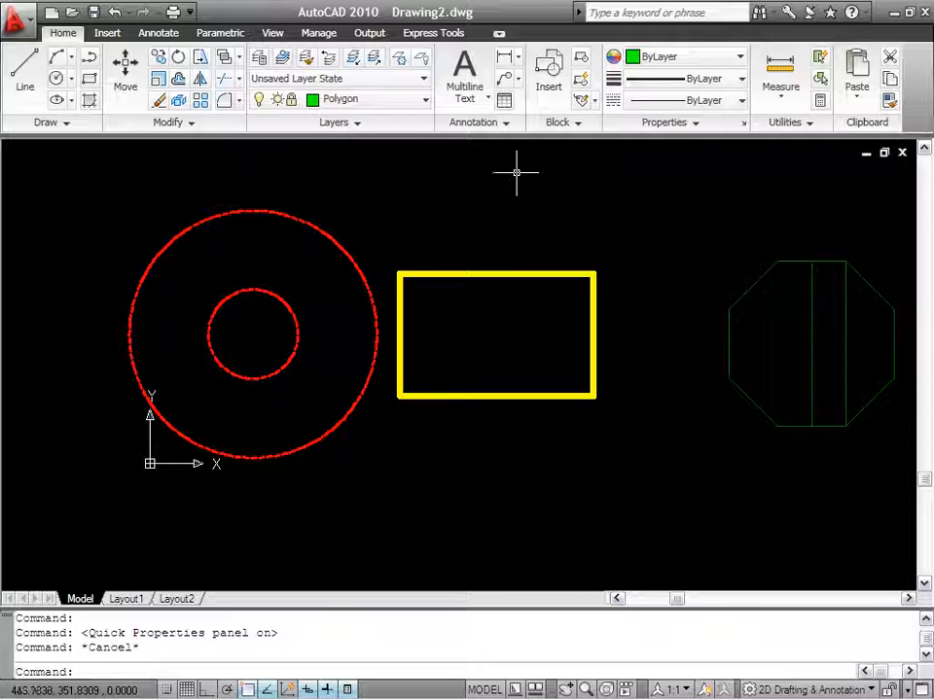
Inspect the quick properties of the yellow rectangle and of the green octagon, deselecting each one.
left_click(431, 270)
left_click(410, 312)
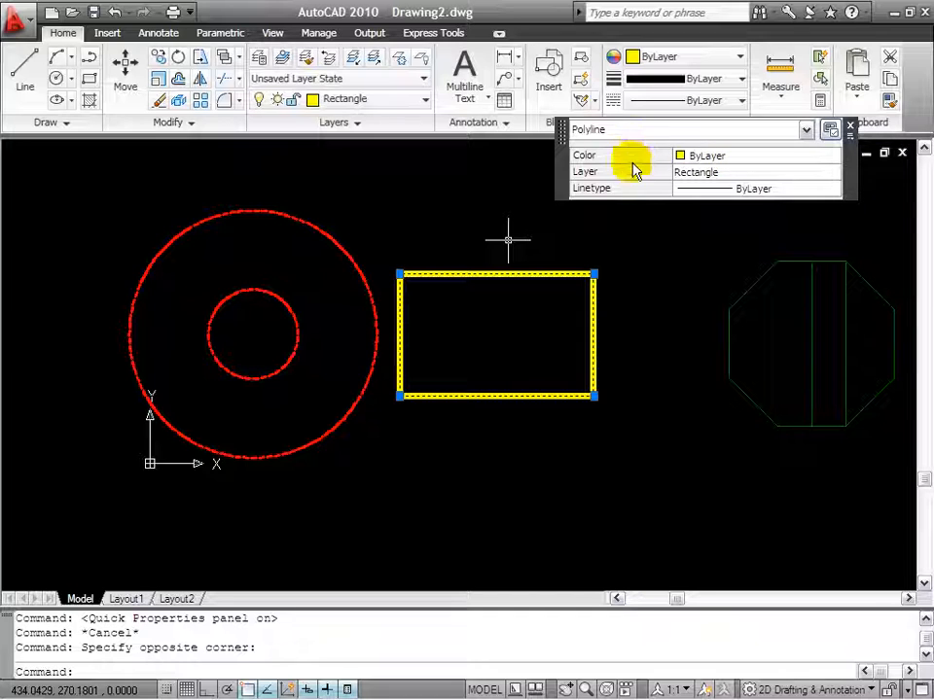
left_click(806, 133)
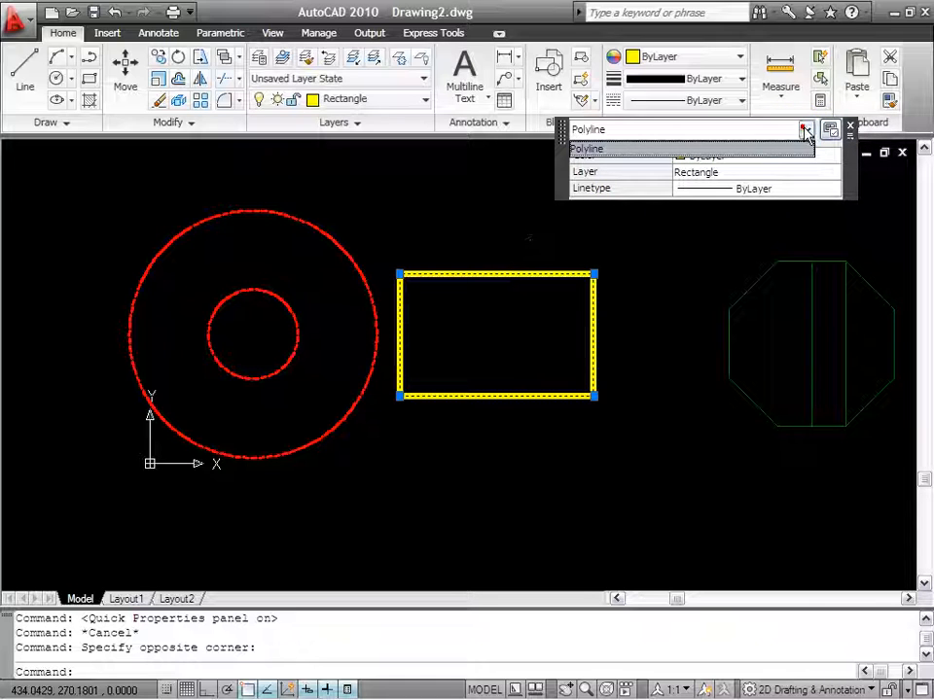
left_click(806, 134)
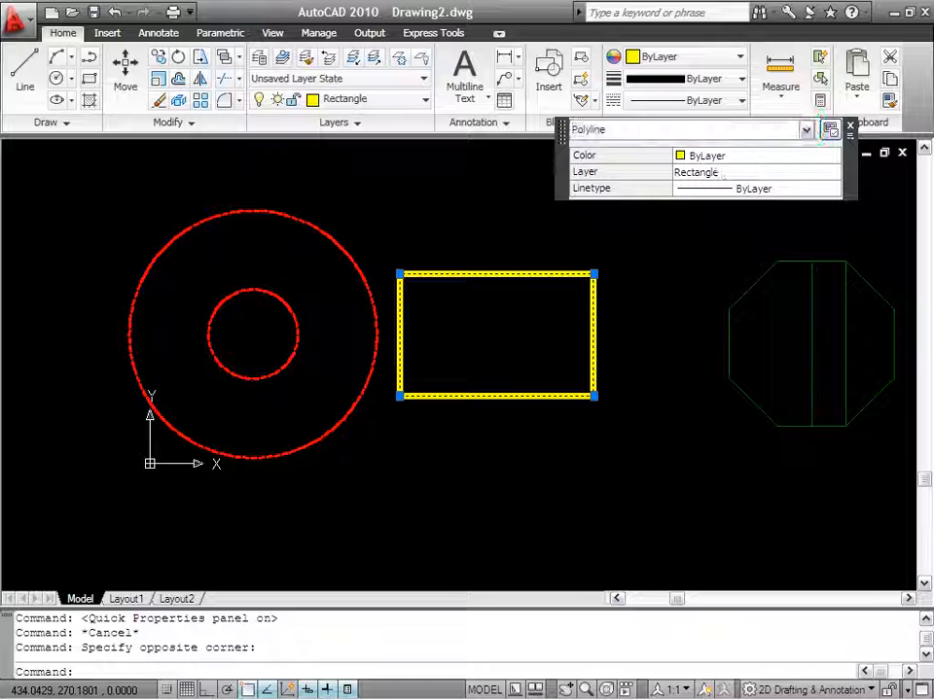
key("Escape")
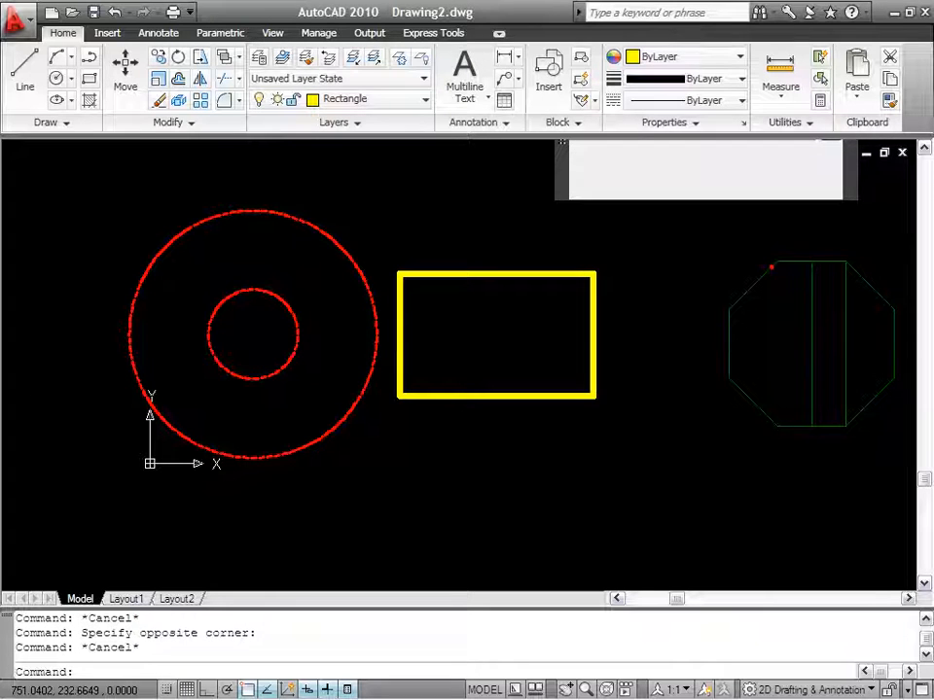
left_click(769, 264)
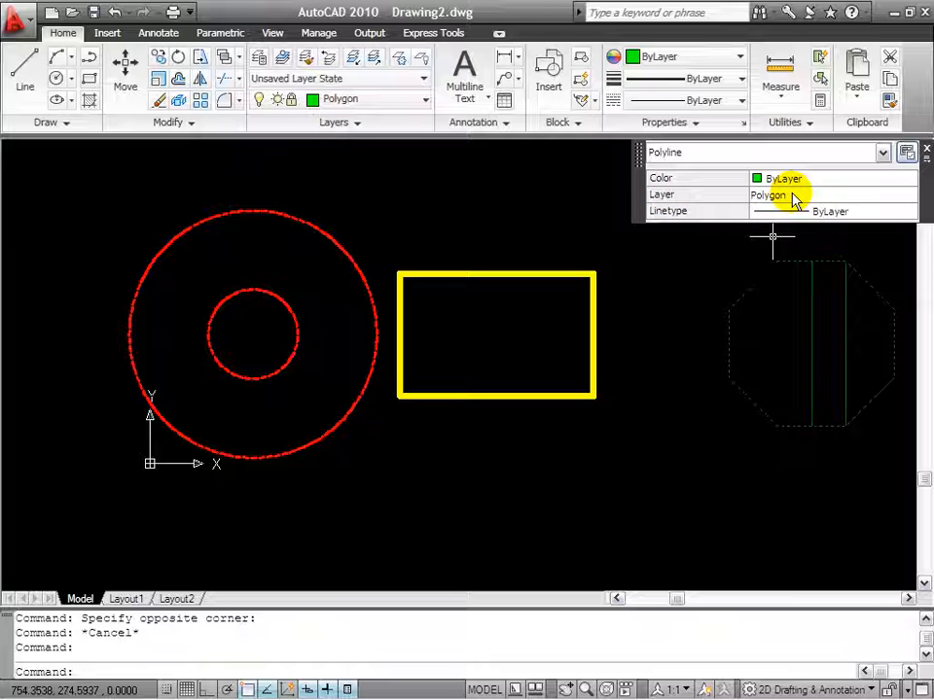
key("Escape")
Unlock the Polygon layer and test selecting the green octagon together with its inner shape, clearing the selection.
left_click(403, 103)
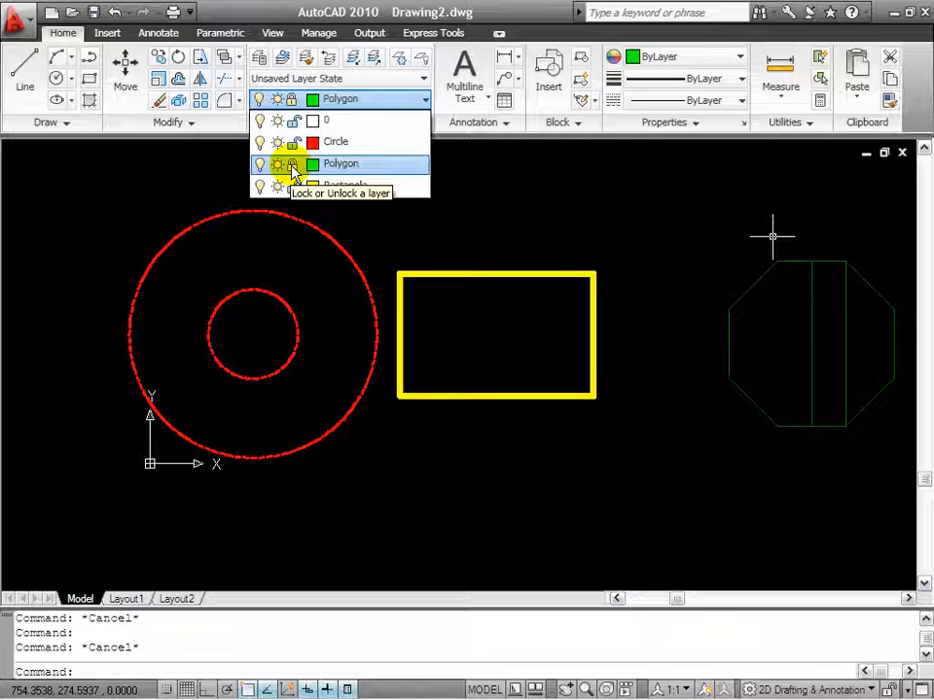
left_click(291, 166)
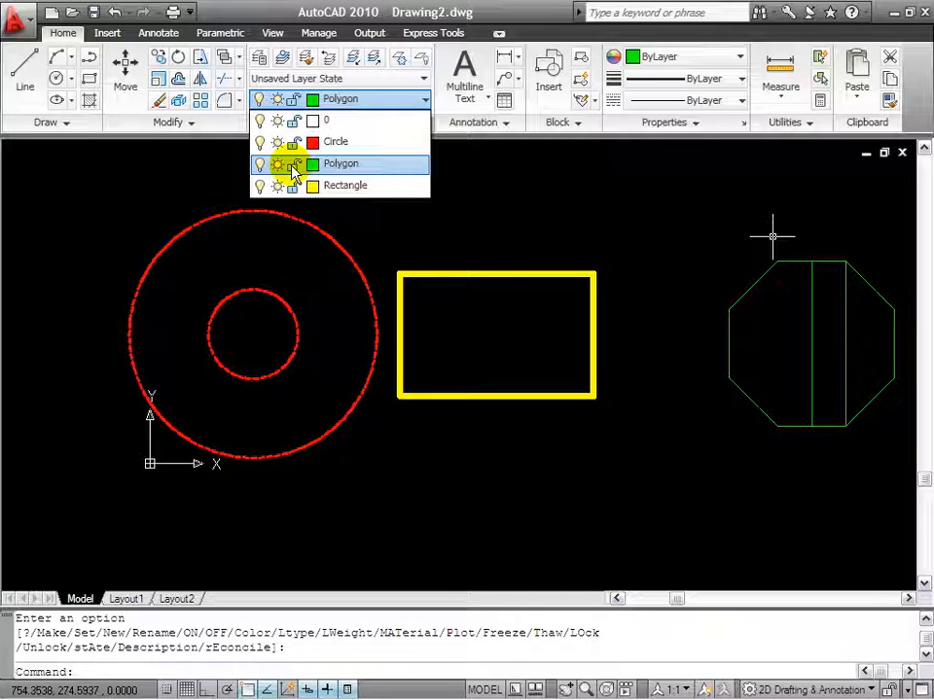
middle_click_drag(840, 292, 663, 278)
left_click(723, 241)
left_click(654, 321)
key("Escape")
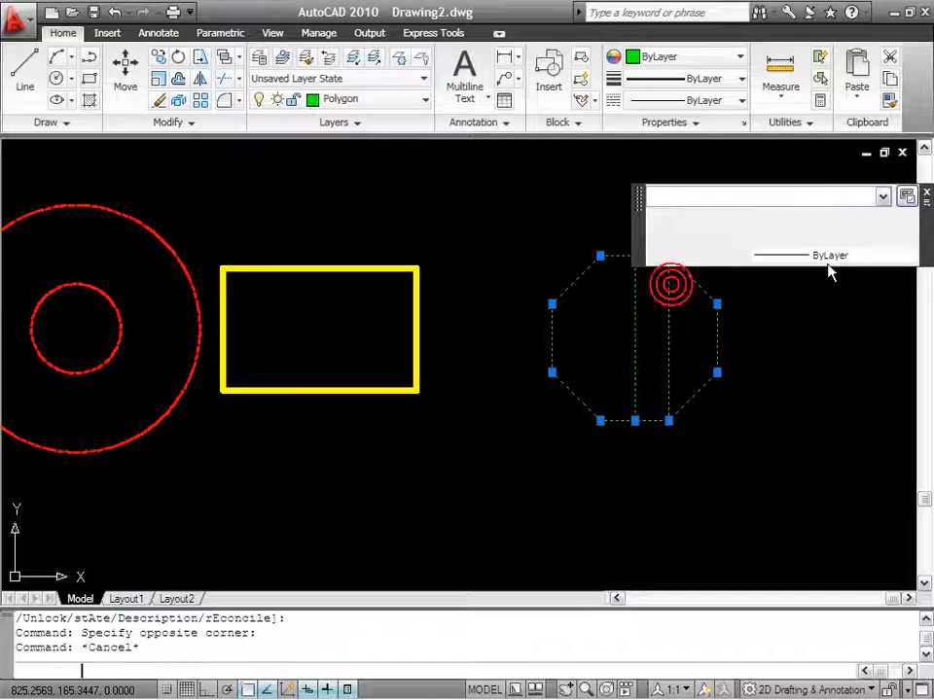
key("Escape")
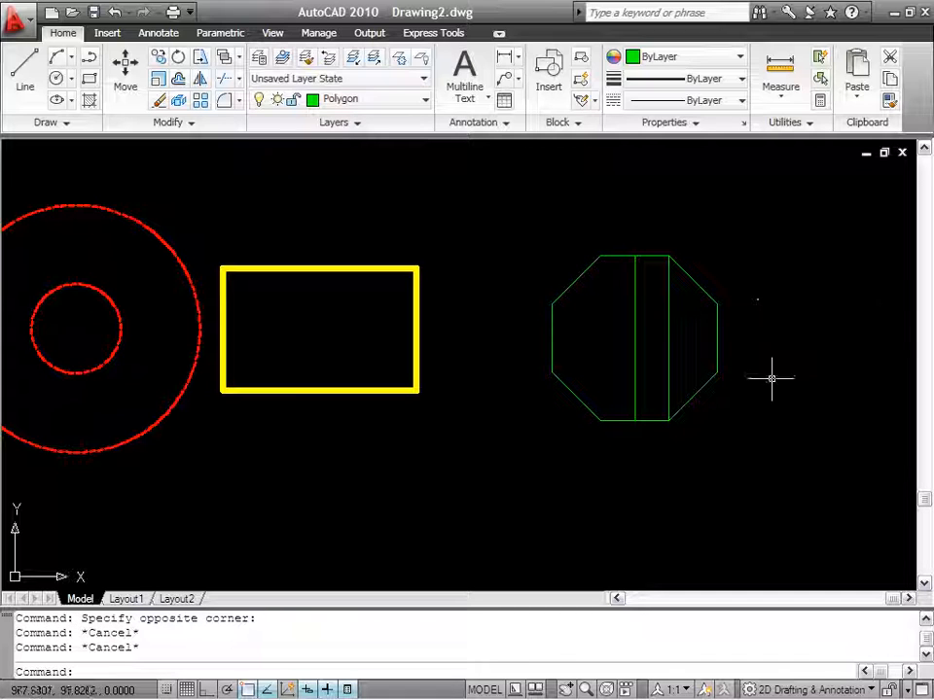
Check the shared quick properties of the two green polylines, turn off Quick Properties, and clear the selection.
left_click(719, 417)
left_click(557, 220)
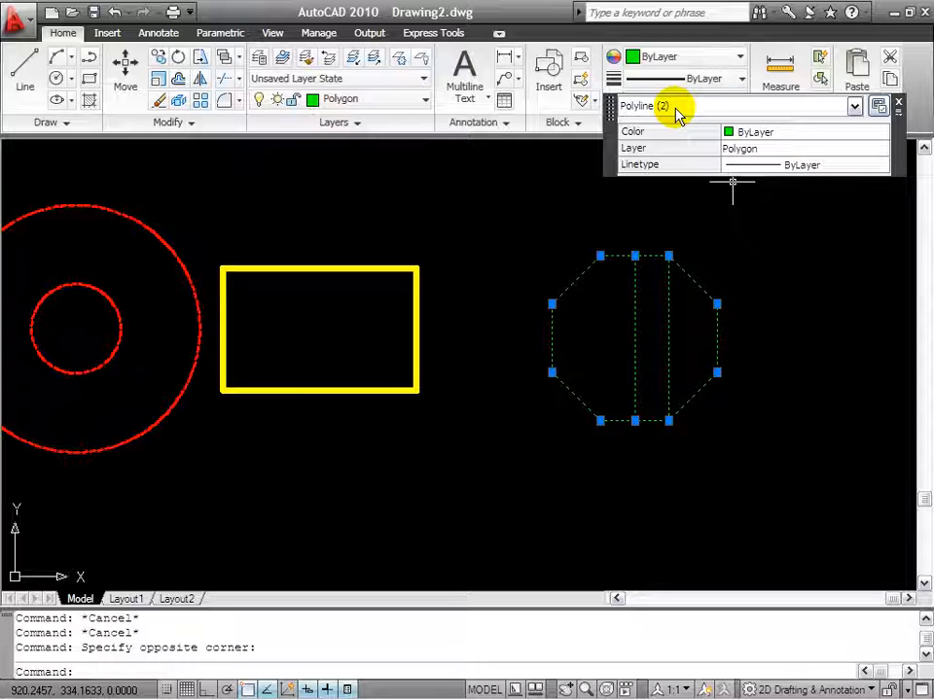
mouse_move(659, 126)
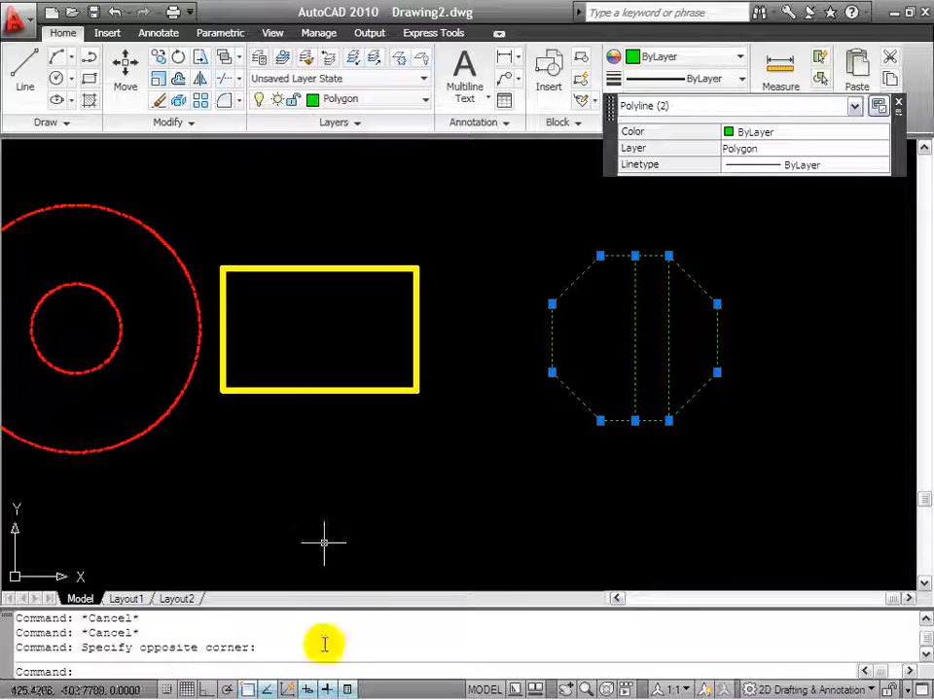
left_click(347, 689)
key("Escape")
mouse_move(406, 418)
middle_mouse_down()
mouse_move(554, 437)
mouse_move(527, 418)
middle_mouse_up()
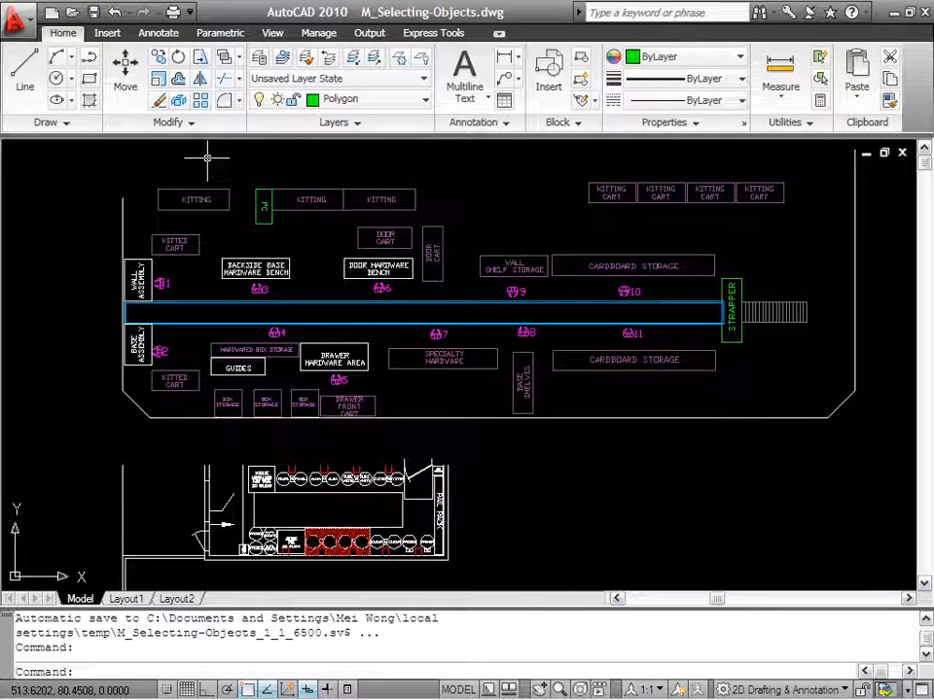
Examine the assembly line in the M_Selecting-Objects drawing, including its workstations, hardware benches and storage areas.
middle_click_drag(426, 358, 494, 329)
middle_click_drag(483, 372, 411, 392)
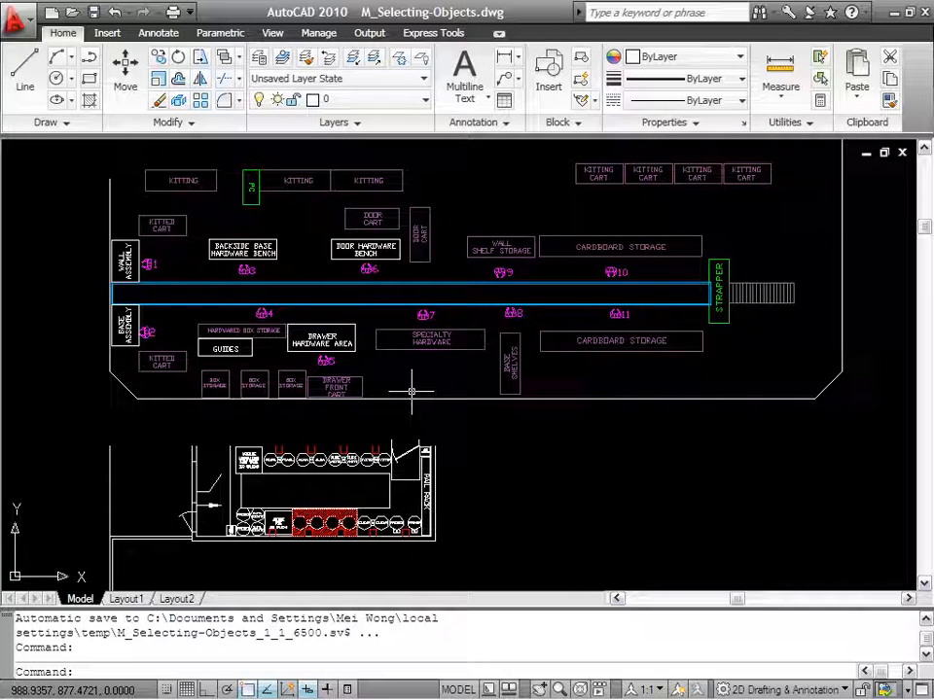
middle_click_drag(464, 340, 494, 348)
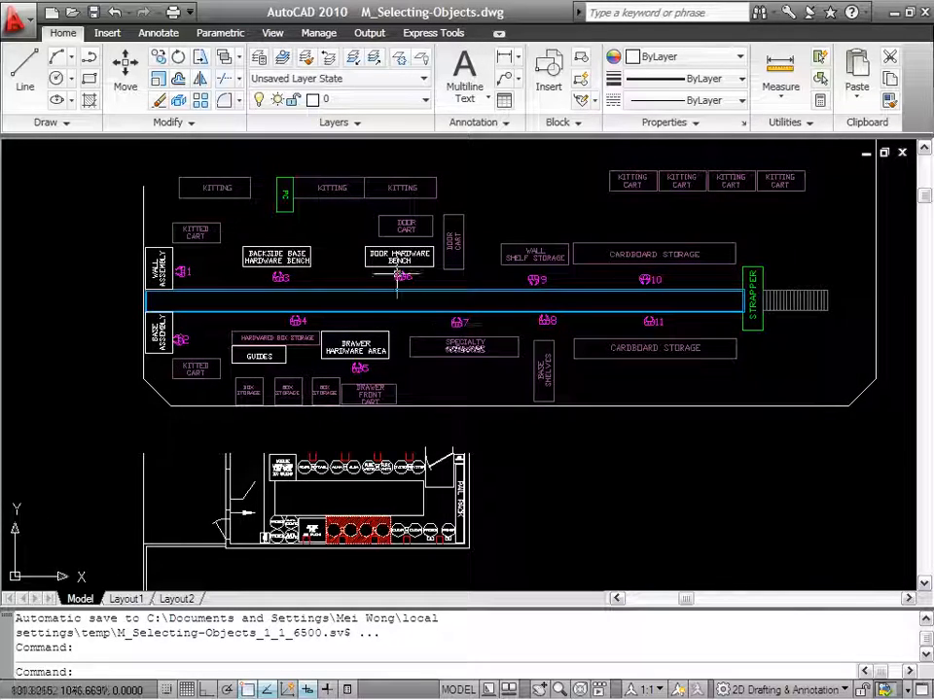
scroll(277, 278, "up", 2)
scroll(277, 278, "up", 2)
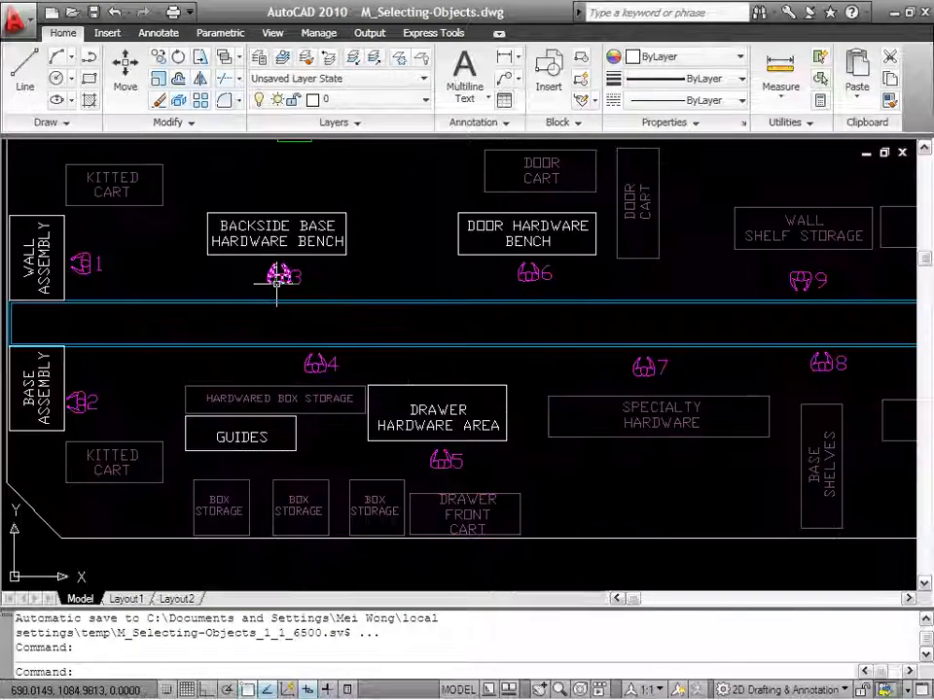
middle_click_drag(197, 389, 275, 370)
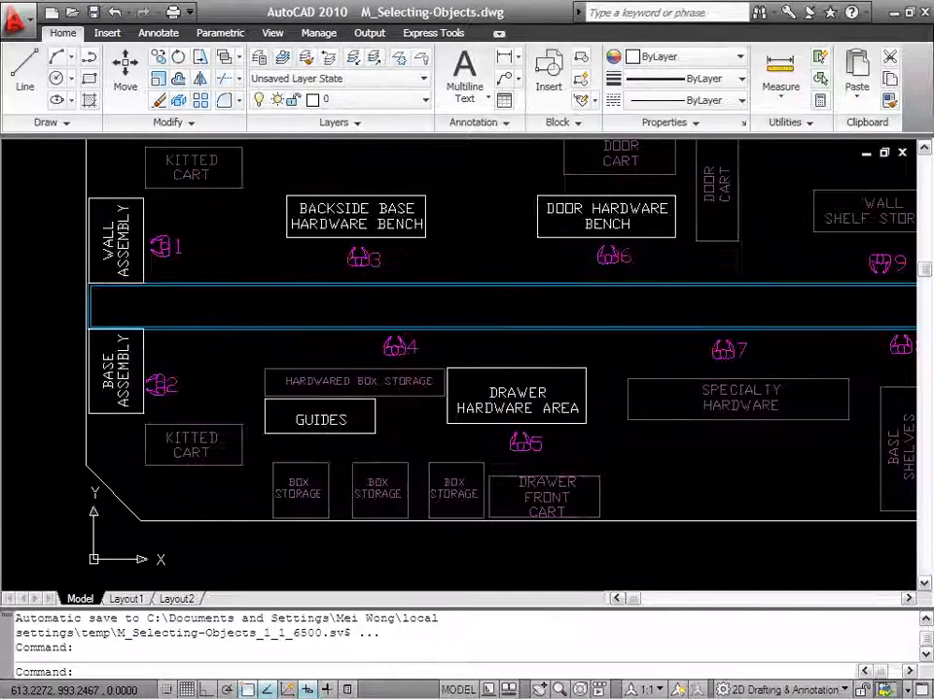
middle_click_drag(365, 484, 277, 473)
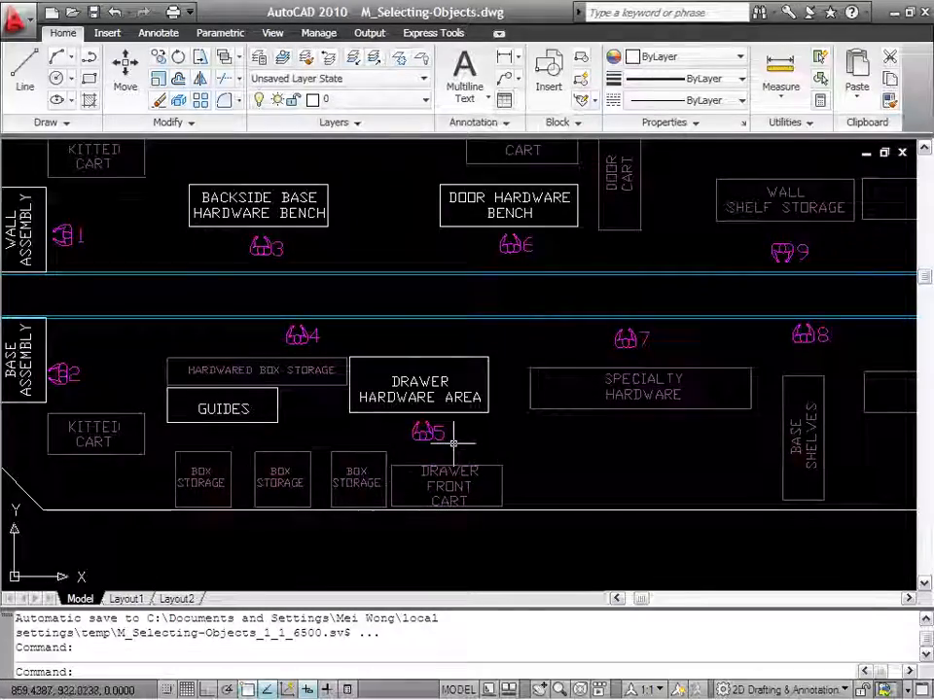
scroll(451, 443, "down", 2)
scroll(396, 475, "up", 2)
middle_click_drag(483, 445, 357, 446)
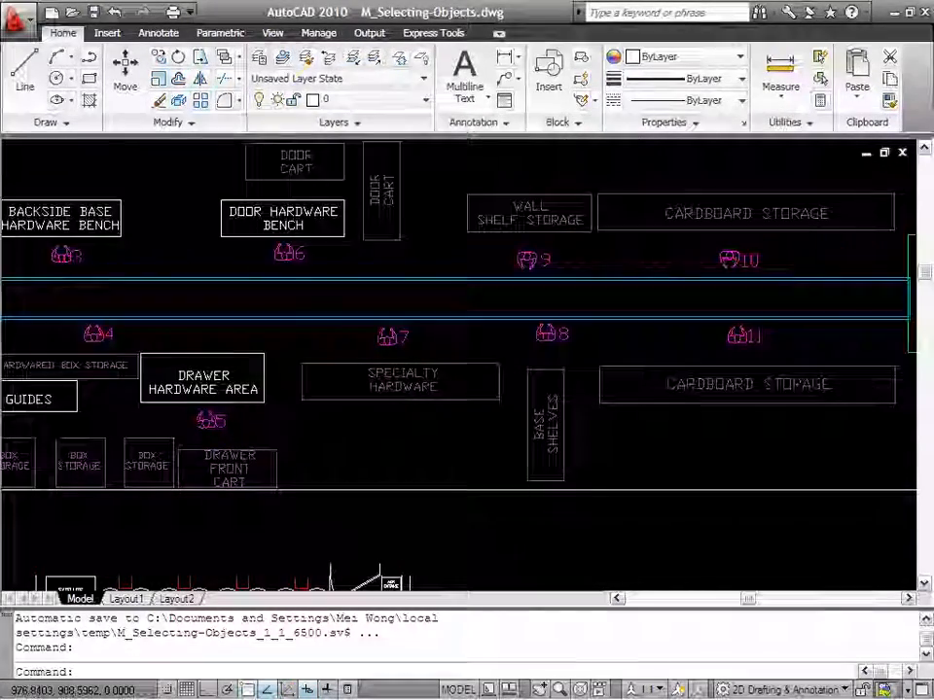
middle_click_drag(425, 398, 392, 410)
key("Escape")
scroll(283, 339, "down", 5)
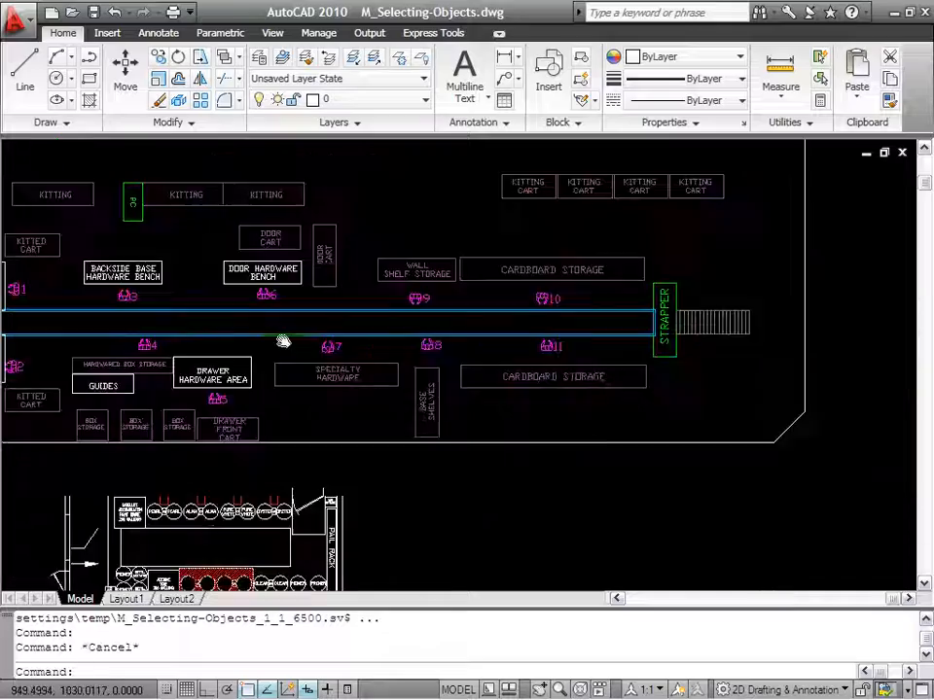
Examine the paint drum room below the assembly line, including its tanks and pail rack.
scroll(355, 297, "up", 2)
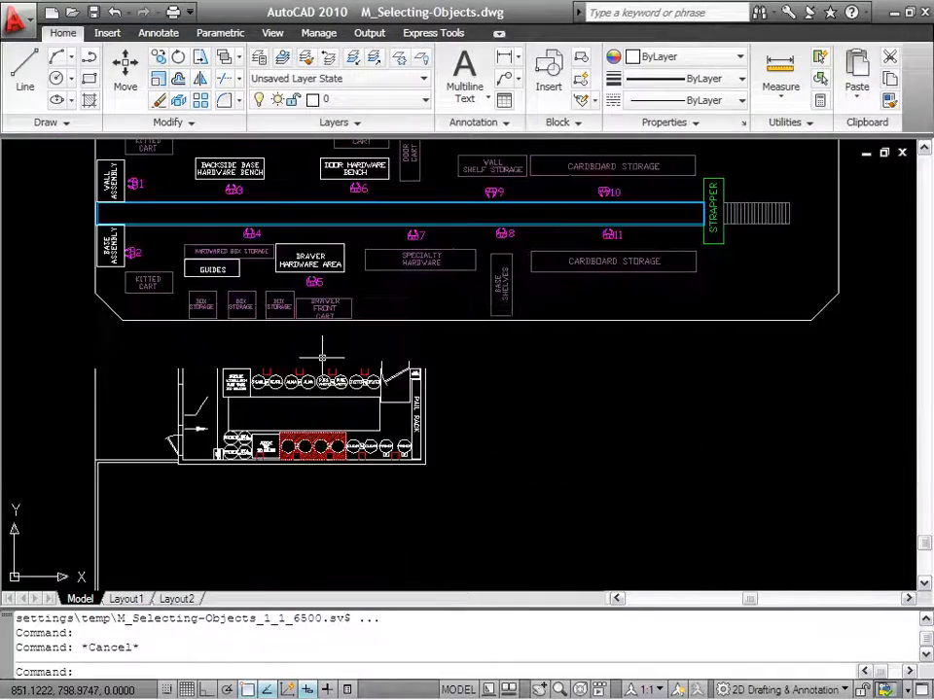
scroll(385, 323, "up", 2)
middle_click_drag(285, 292, 309, 234)
scroll(280, 422, "up", 4)
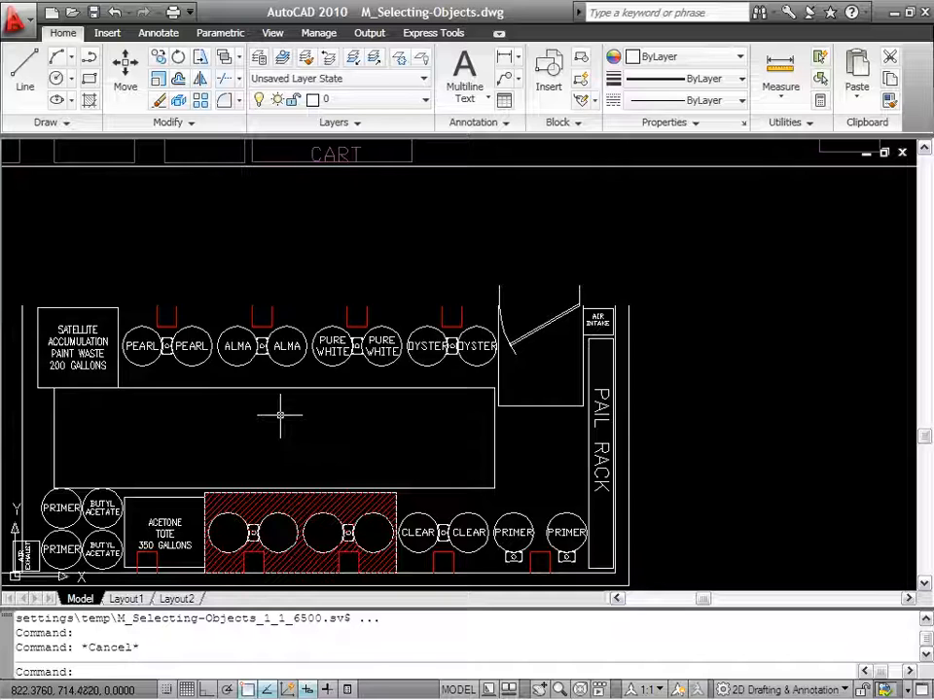
scroll(280, 416, "down", 4)
scroll(370, 417, "up", 2)
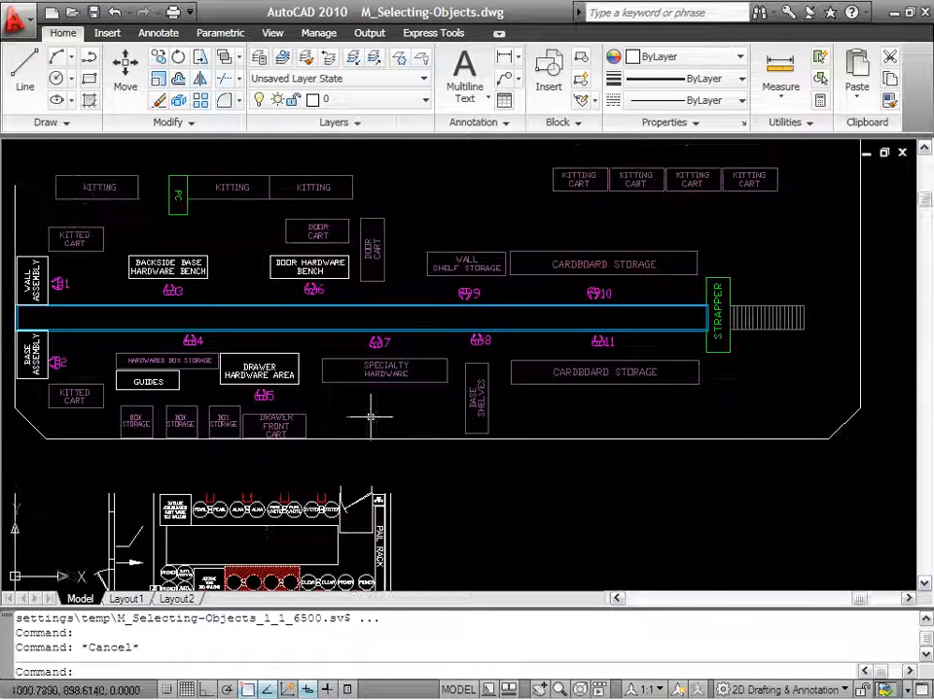
Select the outer end line of the kitting box beside the door carts and check its layer.
middle_click_drag(365, 194, 400, 191)
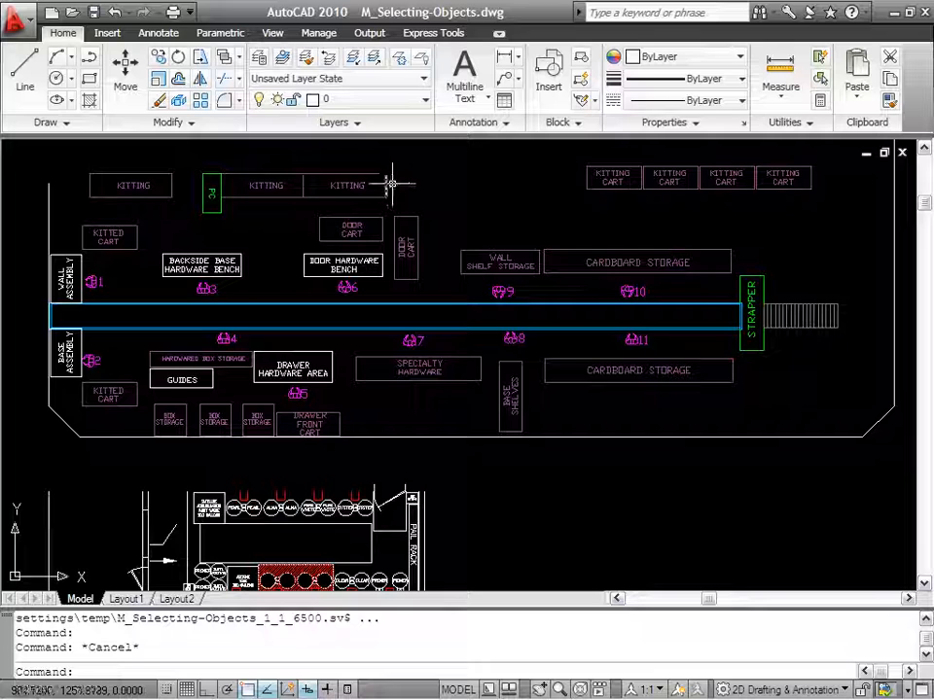
scroll(391, 183, "up", 2)
left_click(385, 183)
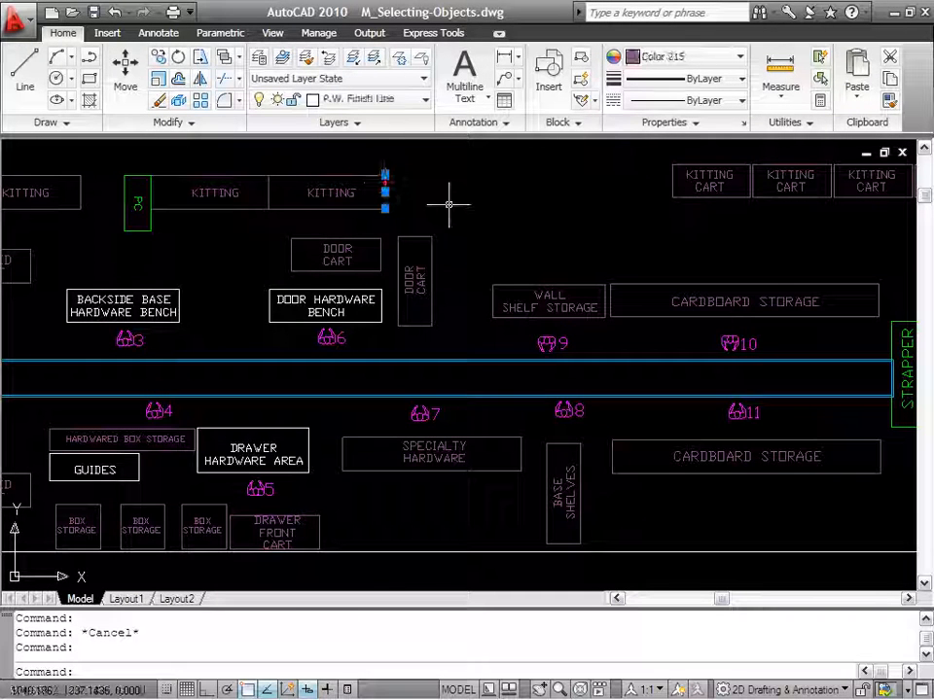
left_click(404, 101)
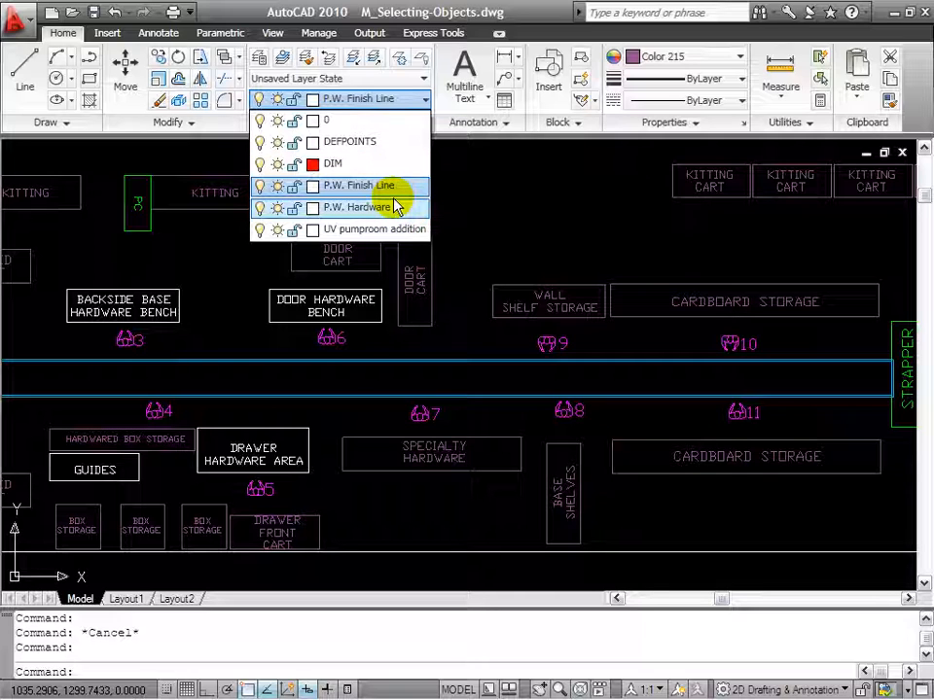
key("Escape")
Select the second PURE WHITE drum circle in the paint room and check its layer.
scroll(483, 245, "down", 5)
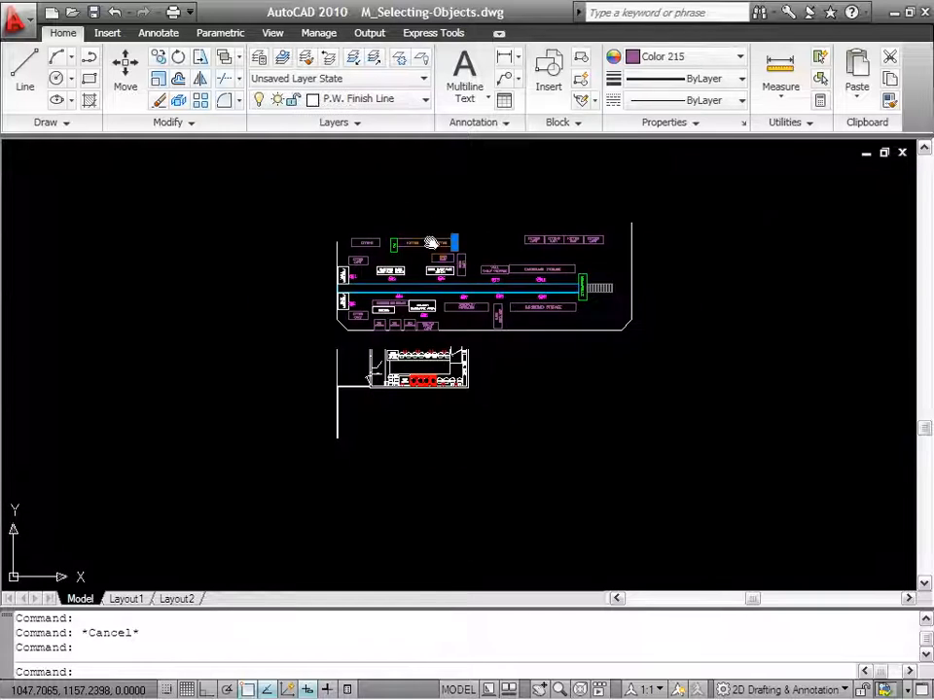
scroll(380, 325, "up", 8)
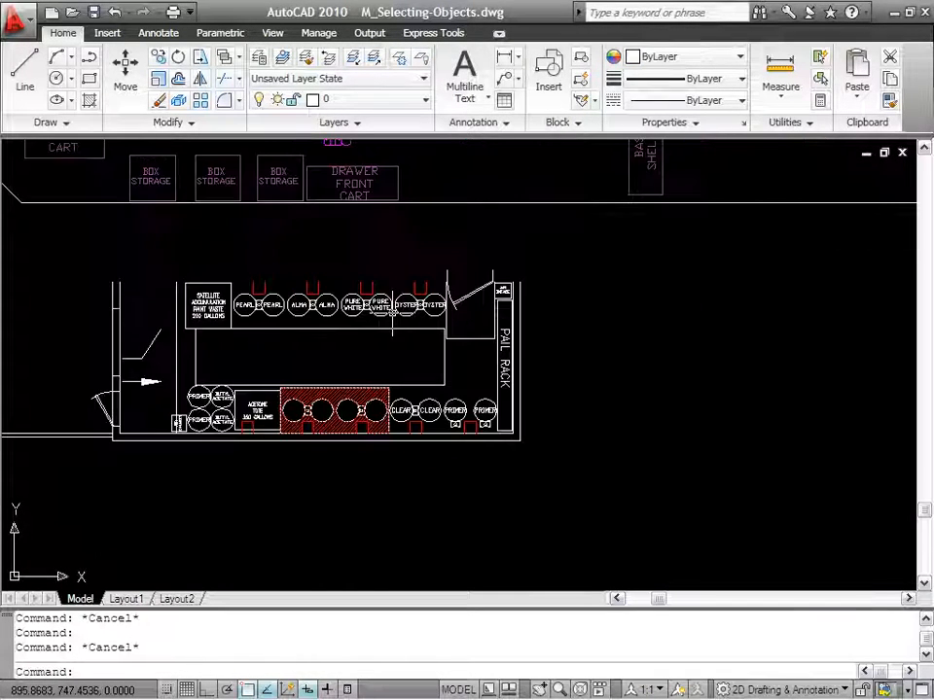
left_click(373, 303)
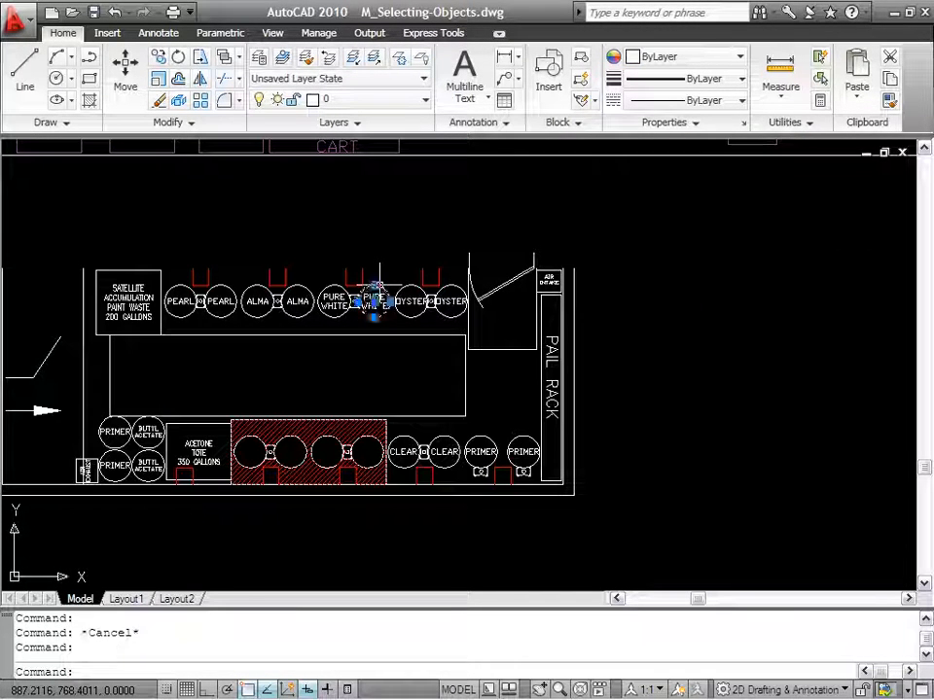
left_click(406, 101)
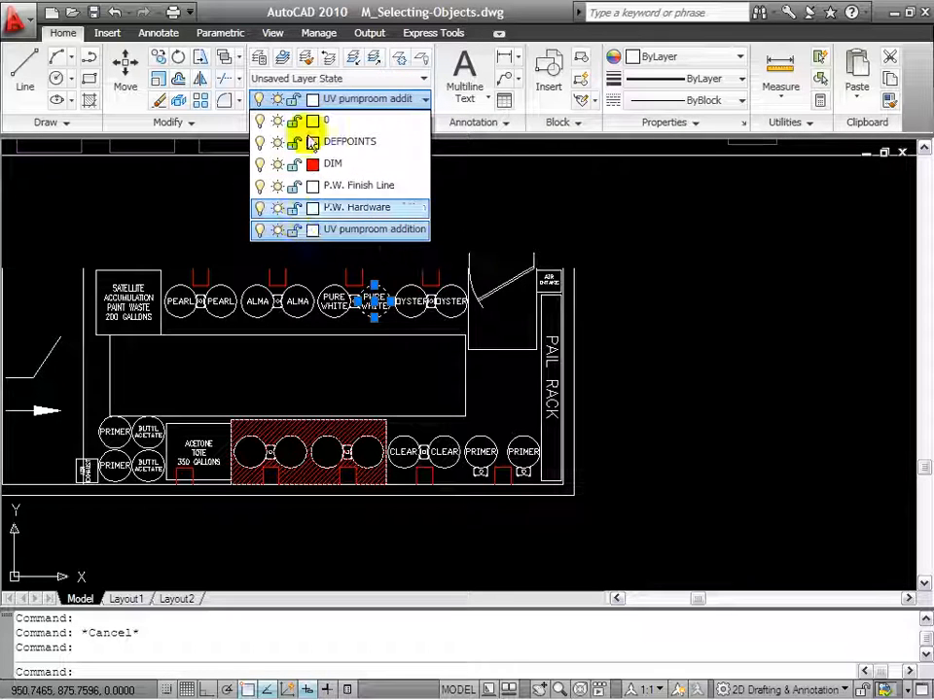
Open the Layer Properties Manager, keep it expanded, and turn off all layers including the current one.
left_click(375, 230)
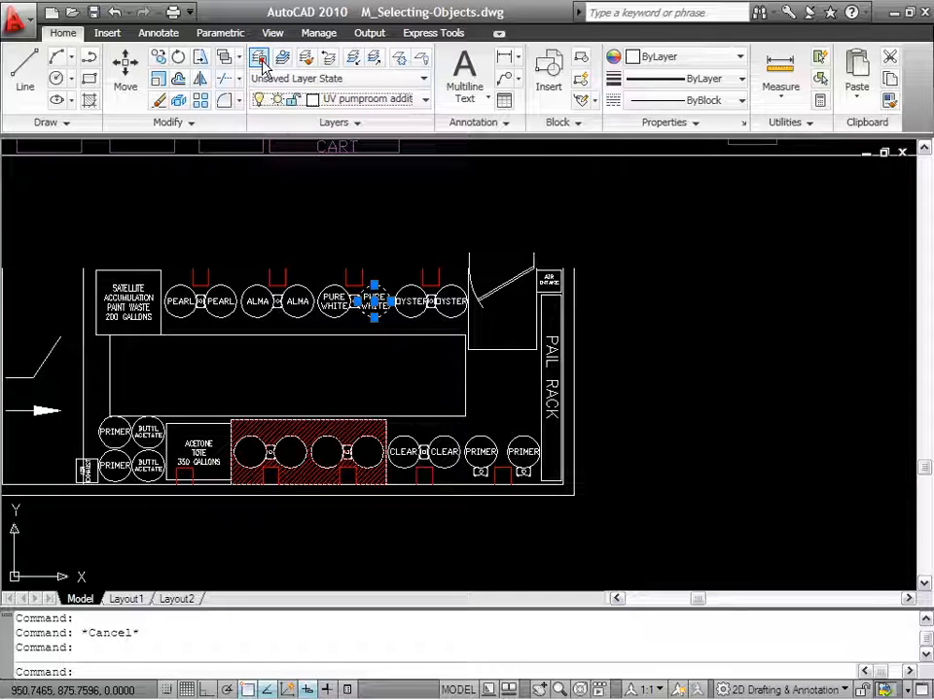
left_click(261, 58)
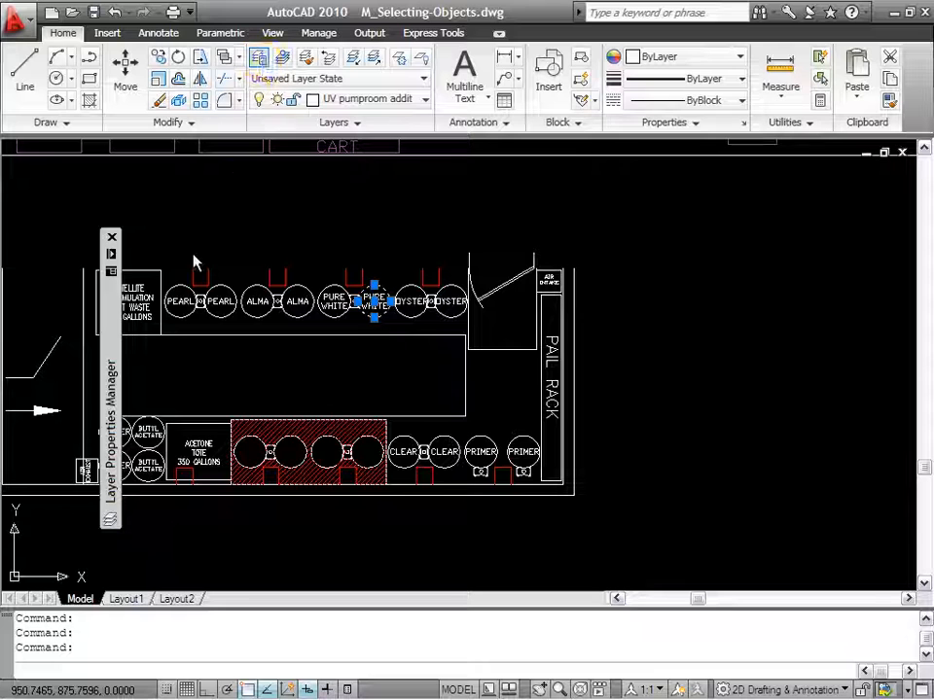
mouse_move(108, 303)
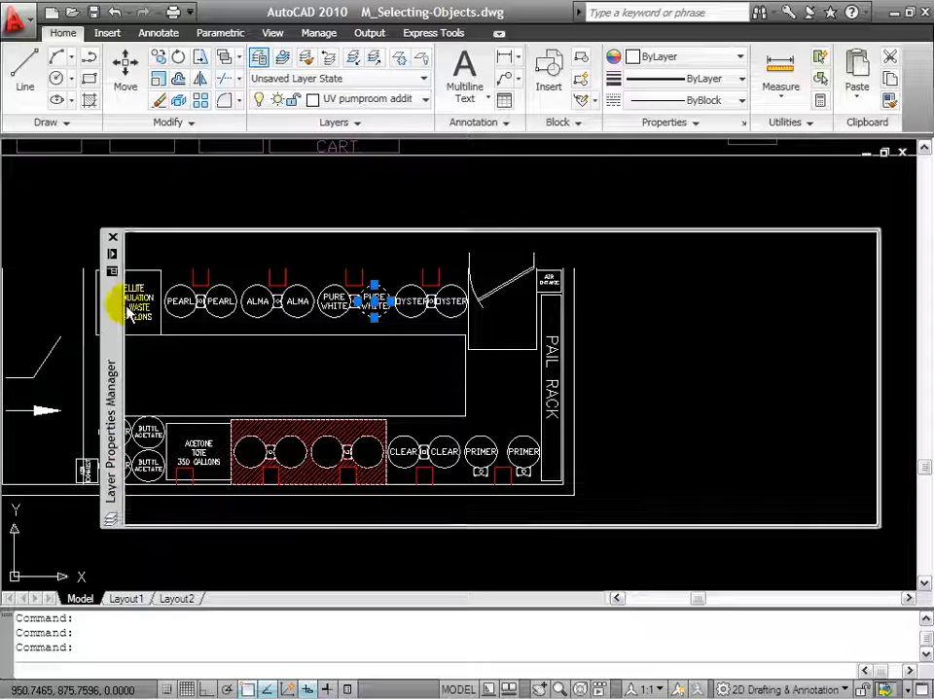
left_click(110, 251)
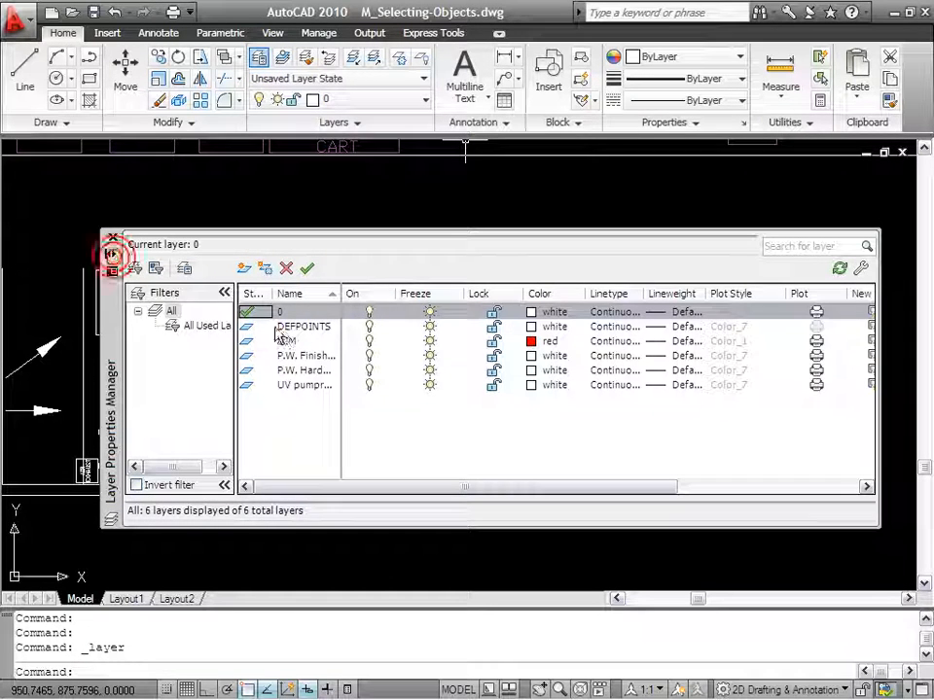
key("ctrl+a")
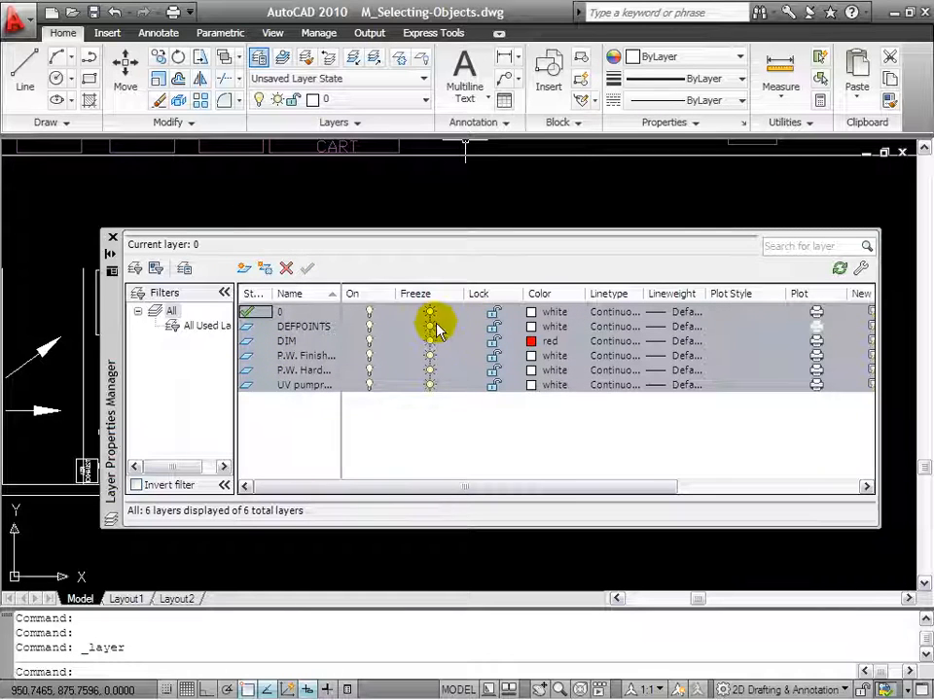
left_click(370, 313)
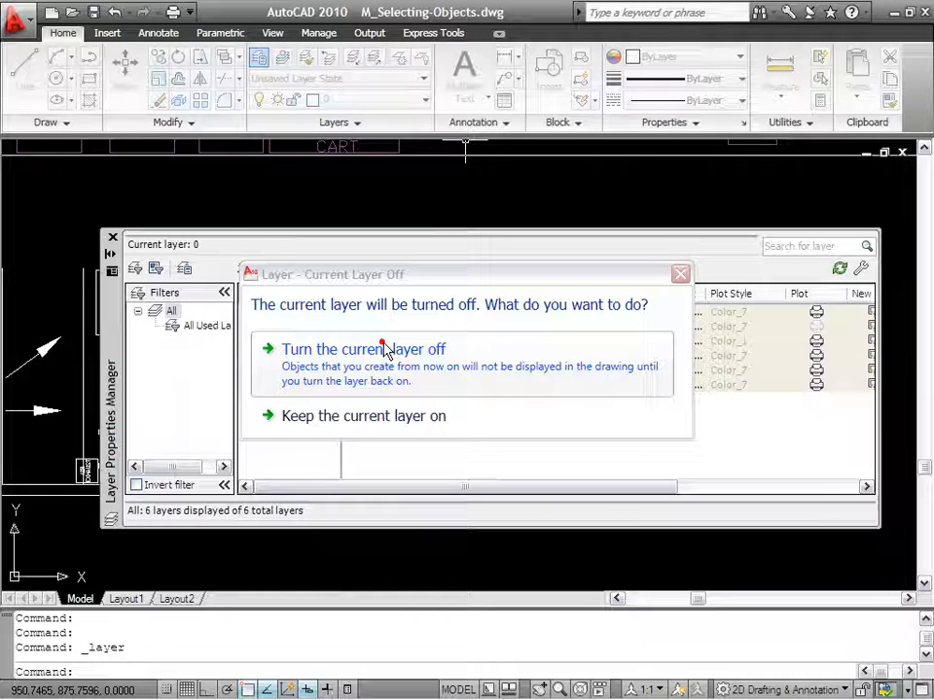
left_click(384, 349)
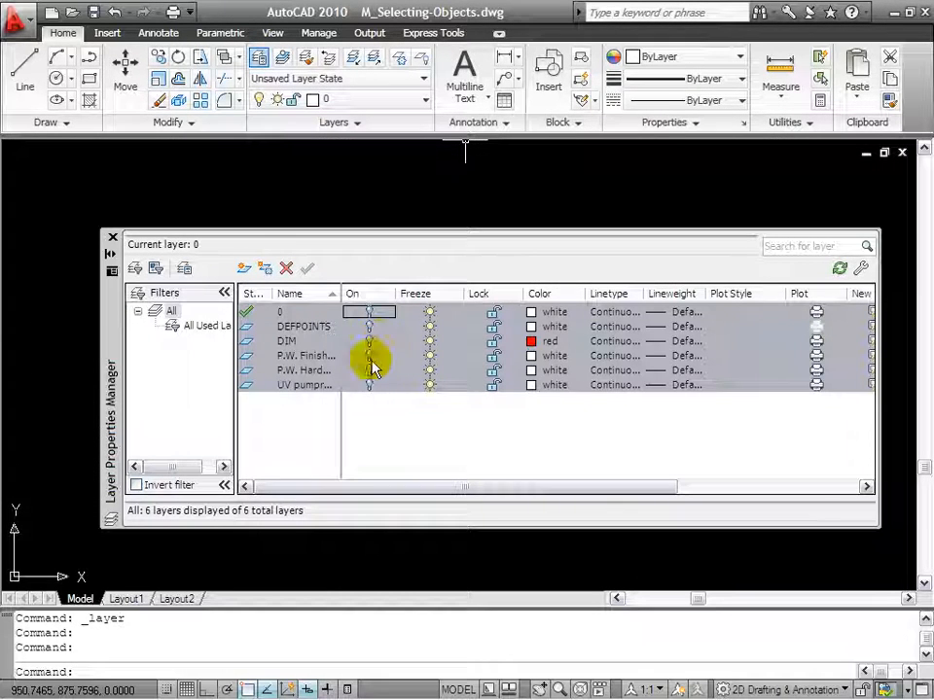
Turn on the UV pumproom addition layer, make it current, and collapse the layer manager.
left_click(286, 386)
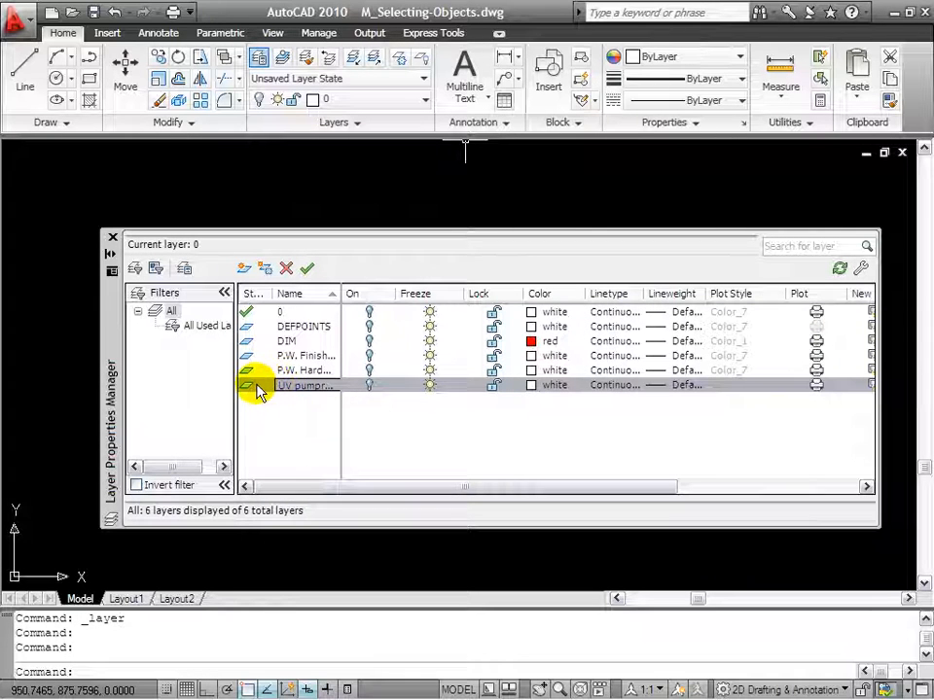
left_click(369, 385)
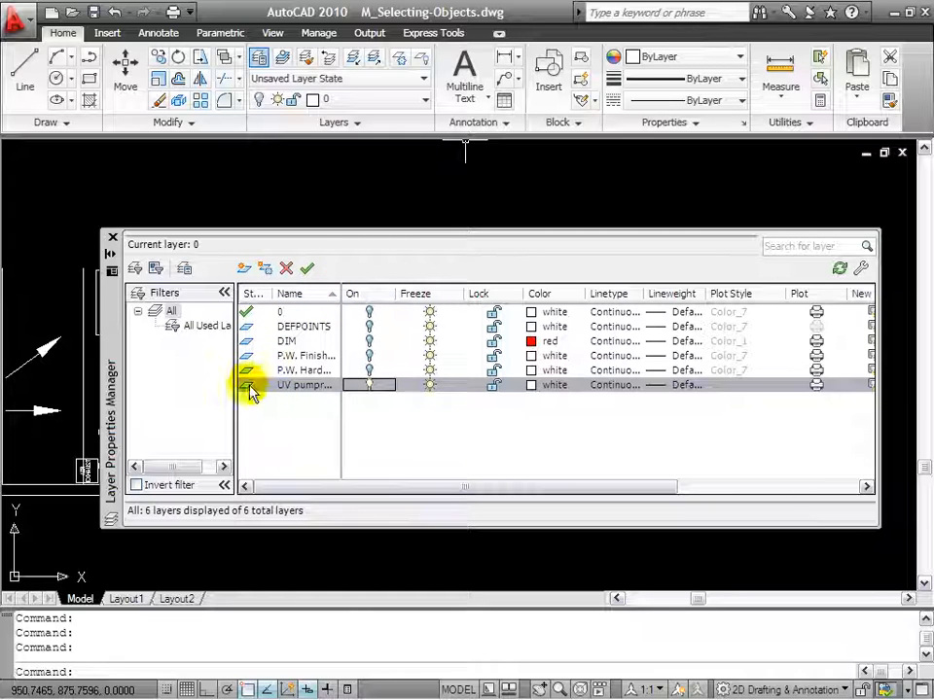
left_click(306, 271)
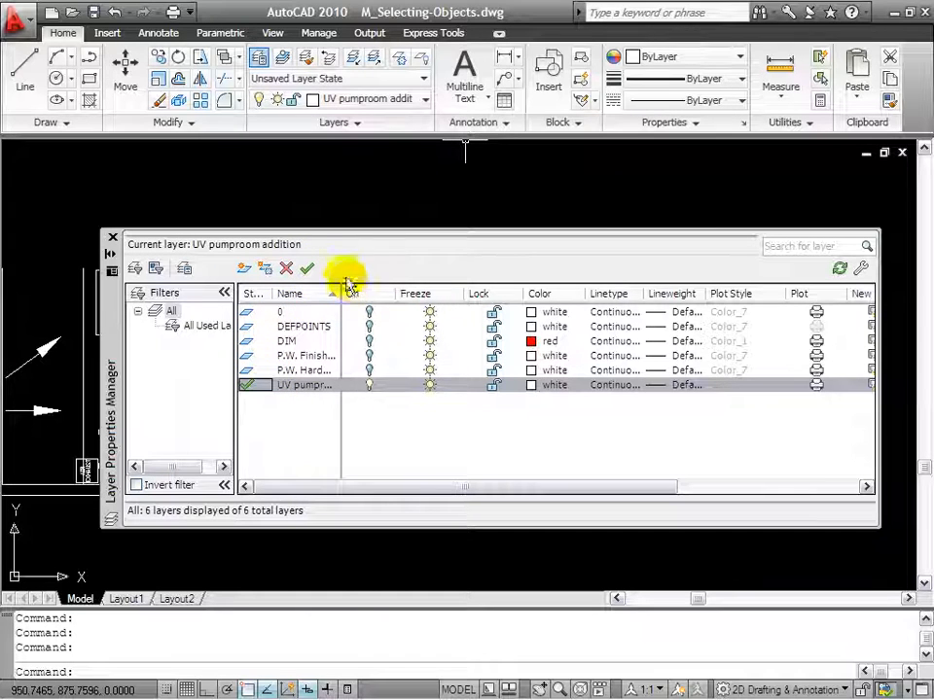
left_click(110, 255)
Examine the objects on the UV pumproom addition layer, from the labelled paint drums to the acetone tote and pail rack.
scroll(334, 272, "down", 4)
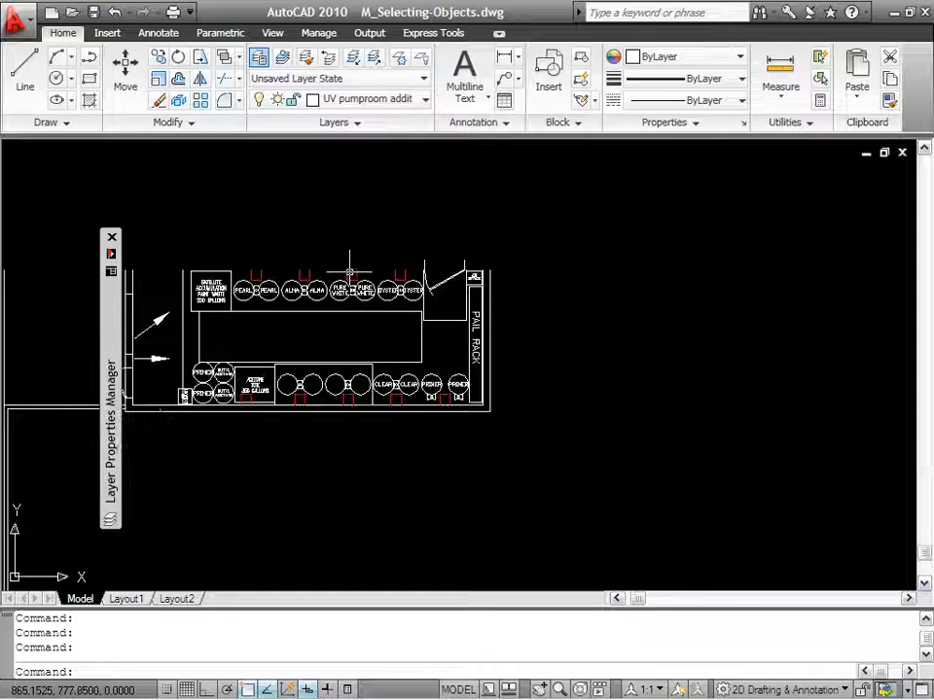
scroll(321, 313, "up", 5)
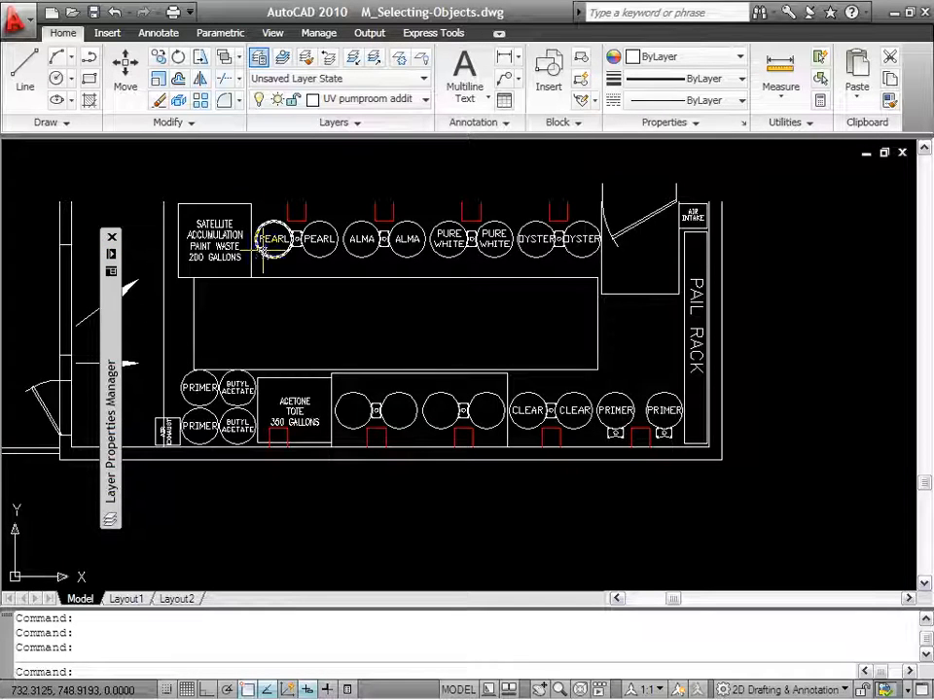
scroll(321, 245, "down", 2)
middle_click_drag(375, 259, 465, 269)
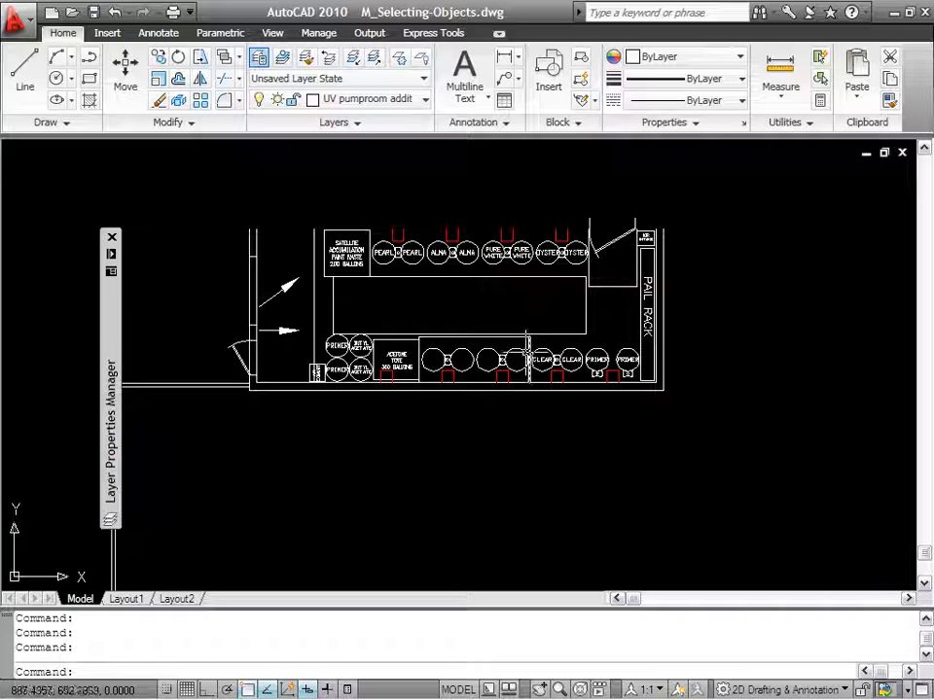
scroll(521, 335, "up", 3)
mouse_move(432, 334)
middle_mouse_down()
mouse_move(513, 384)
mouse_move(406, 362)
middle_mouse_up()
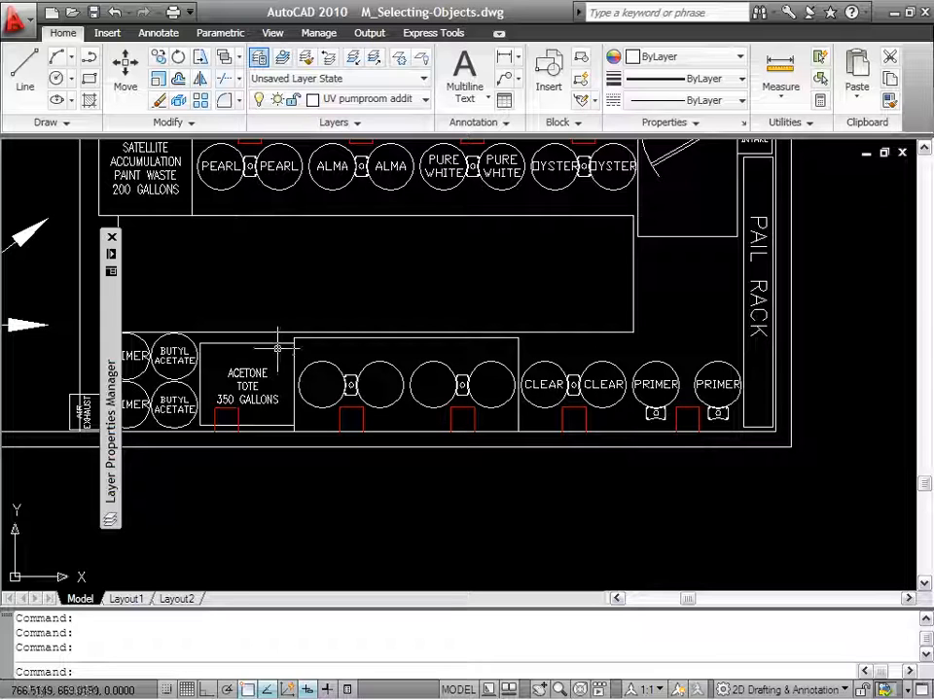
left_click(298, 233)
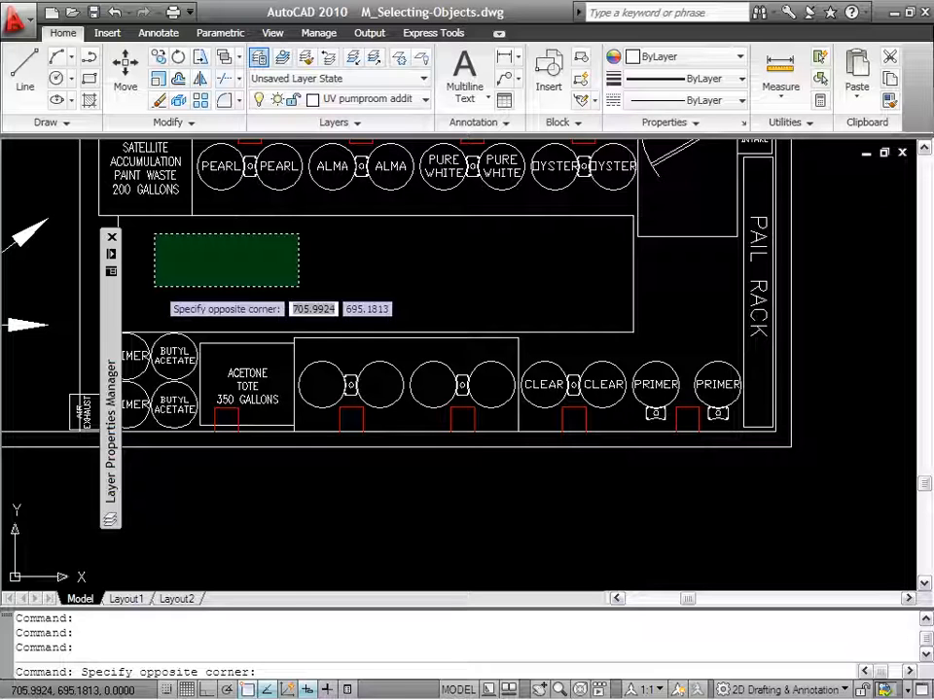
key("Escape")
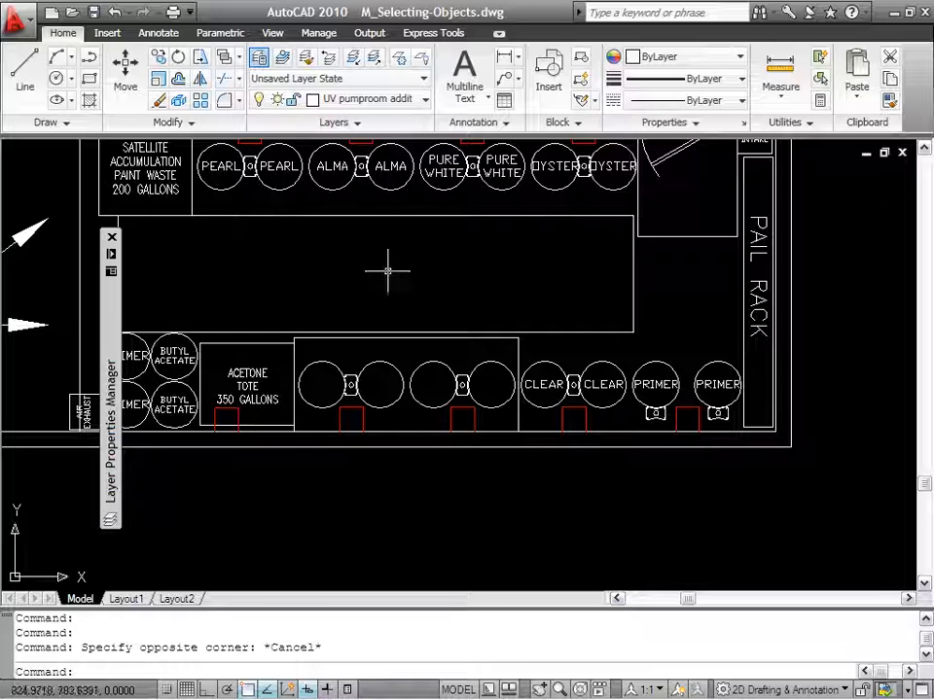
Examine the box of four unlabelled drums between the acetone tote and the CLEAR drums, including its pumps and red brackets.
scroll(387, 272, "down", 2)
scroll(371, 277, "up", 2)
scroll(419, 357, "up", 3)
scroll(481, 317, "down", 3)
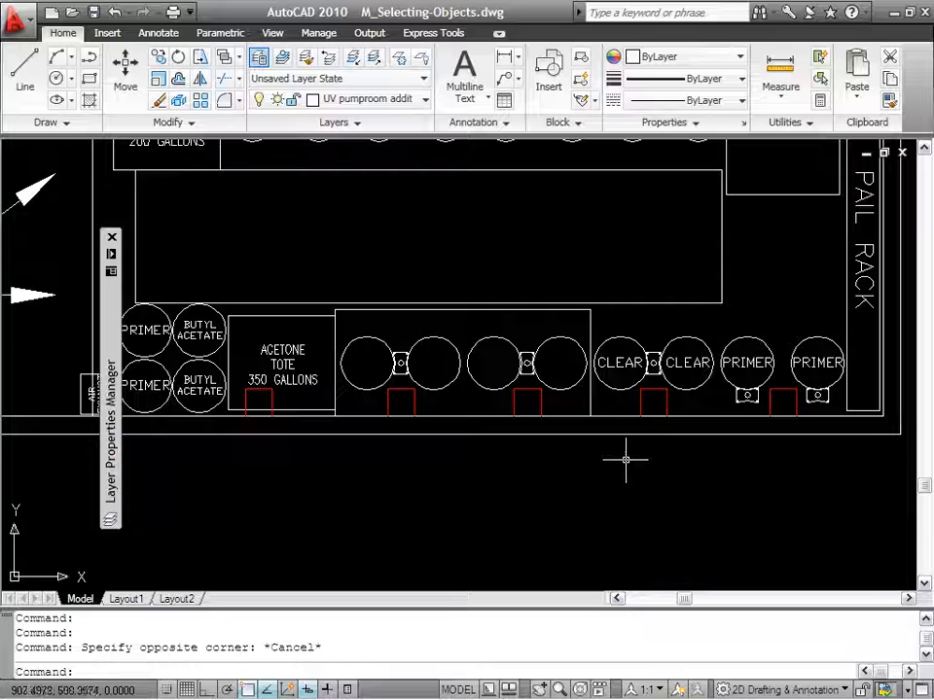
scroll(625, 464, "down", 3)
middle_click_drag(615, 448, 595, 437)
scroll(743, 457, "up", 1)
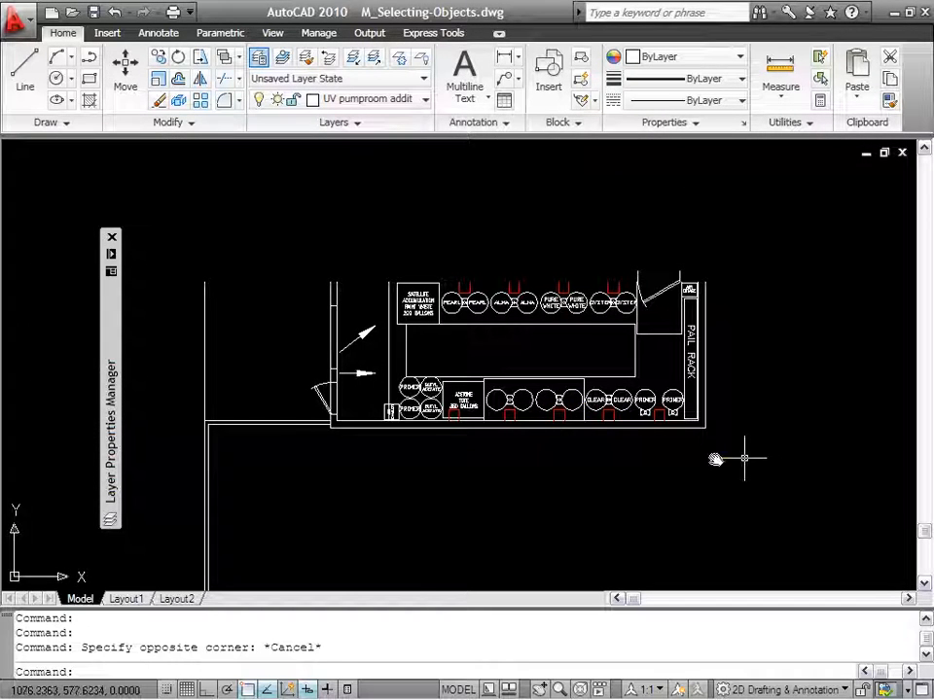
middle_click_drag(744, 457, 718, 446)
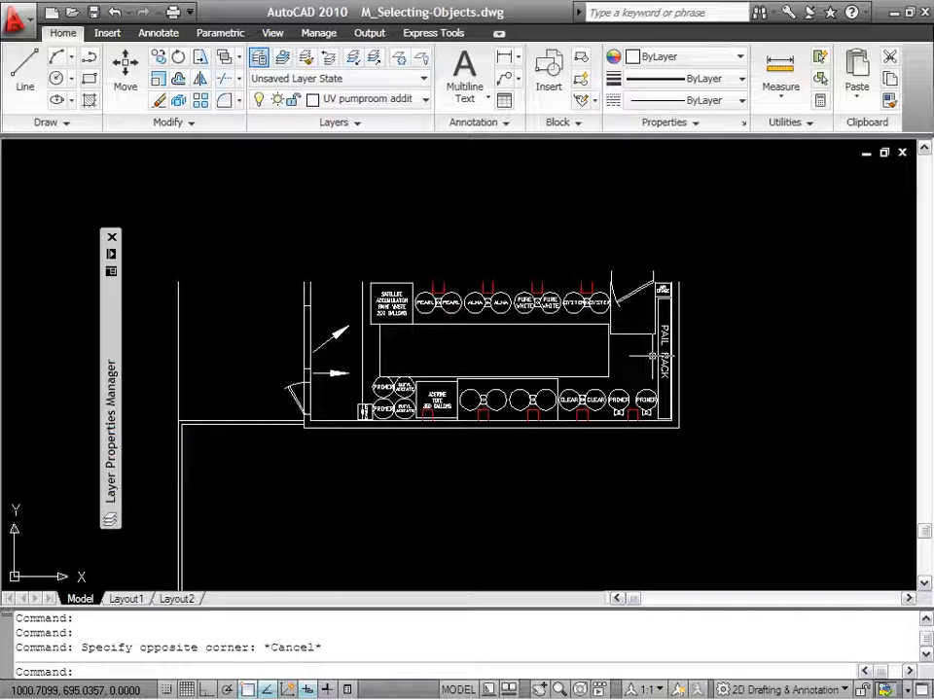
scroll(549, 394, "up", 3)
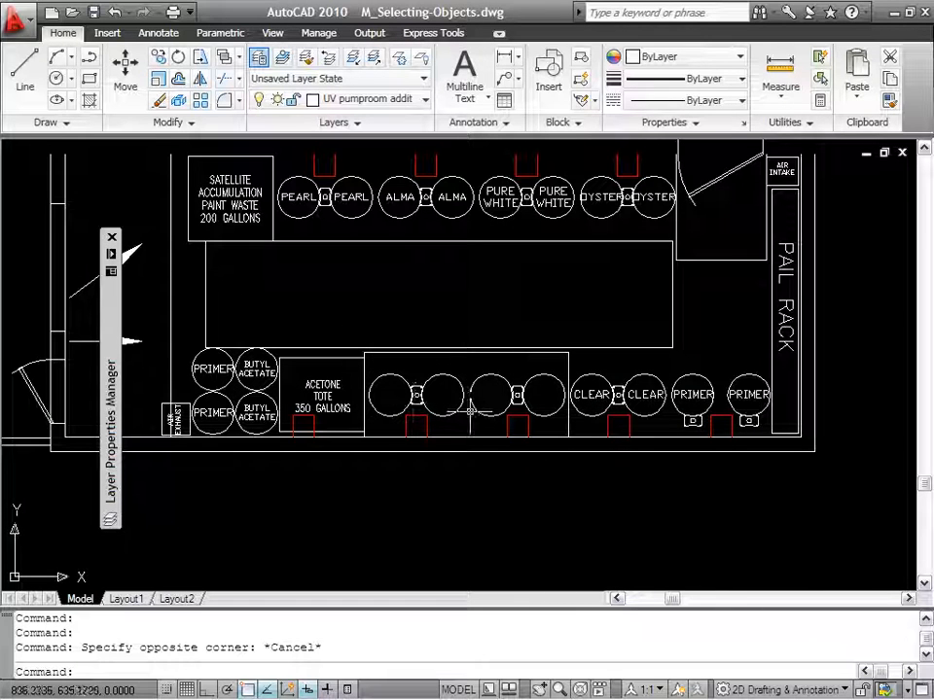
scroll(521, 416, "up", 1)
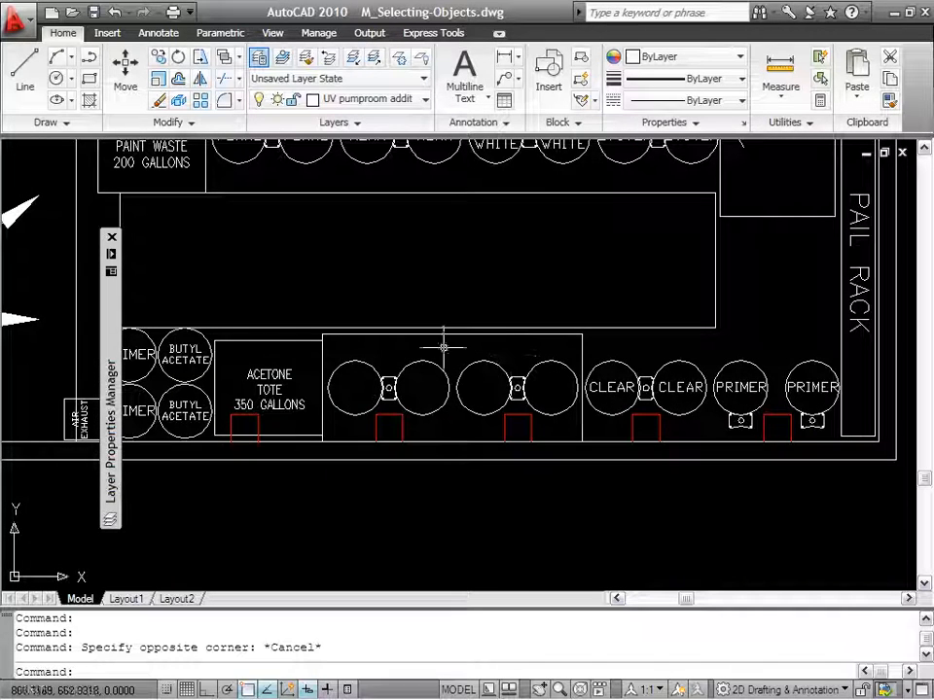
scroll(384, 374, "up", 3)
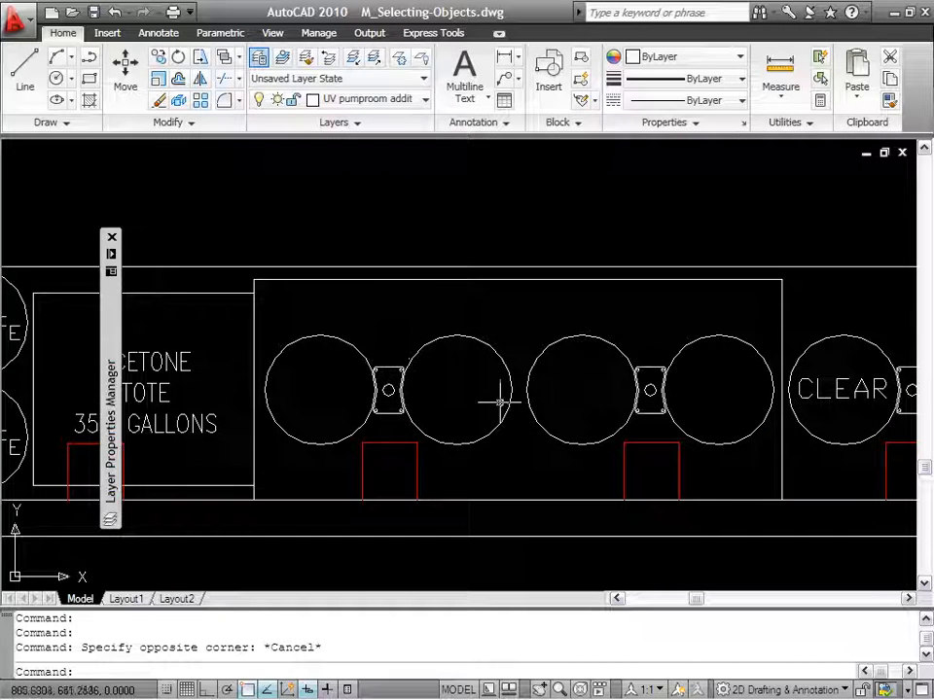
scroll(622, 388, "down", 2)
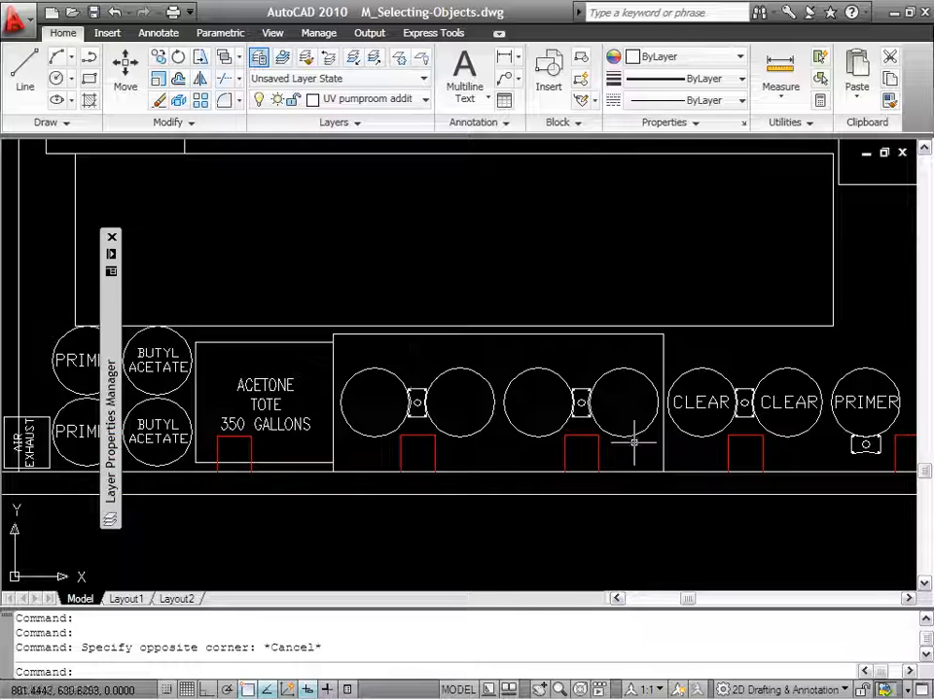
Try to select the four unlabelled drums with a crossing window around their box, and clear the selection.
left_click(678, 478)
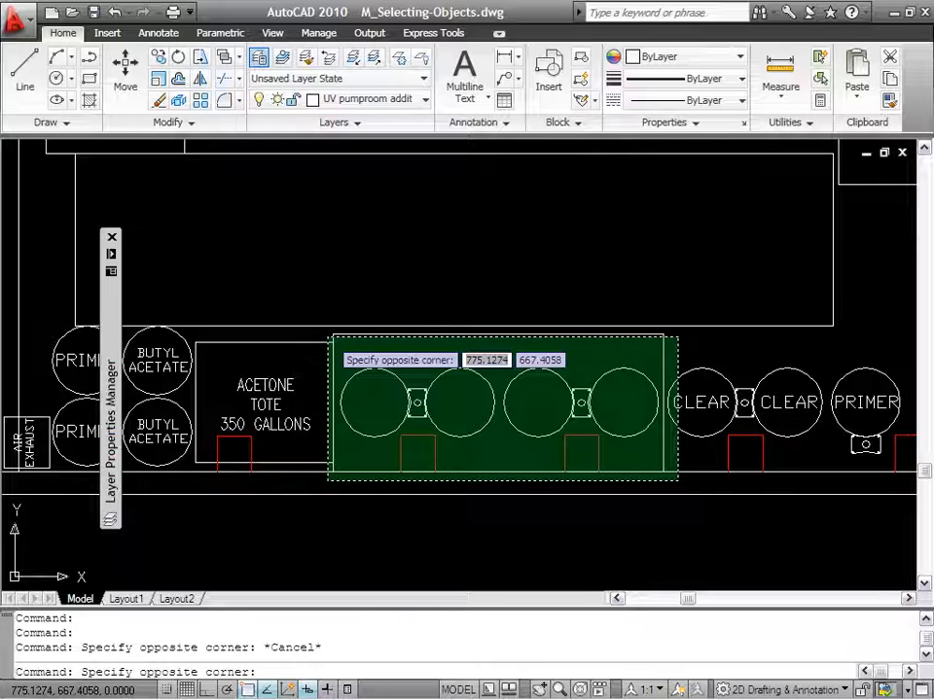
left_click(332, 337)
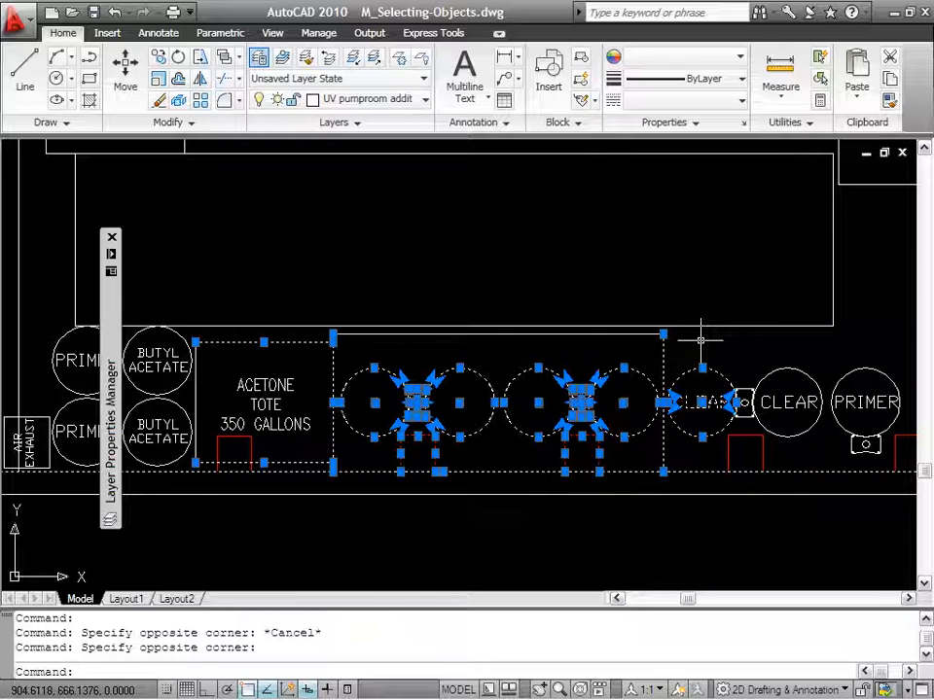
mouse_move(681, 394)
middle_mouse_down()
mouse_move(598, 385)
mouse_move(628, 393)
middle_mouse_up()
key("Escape")
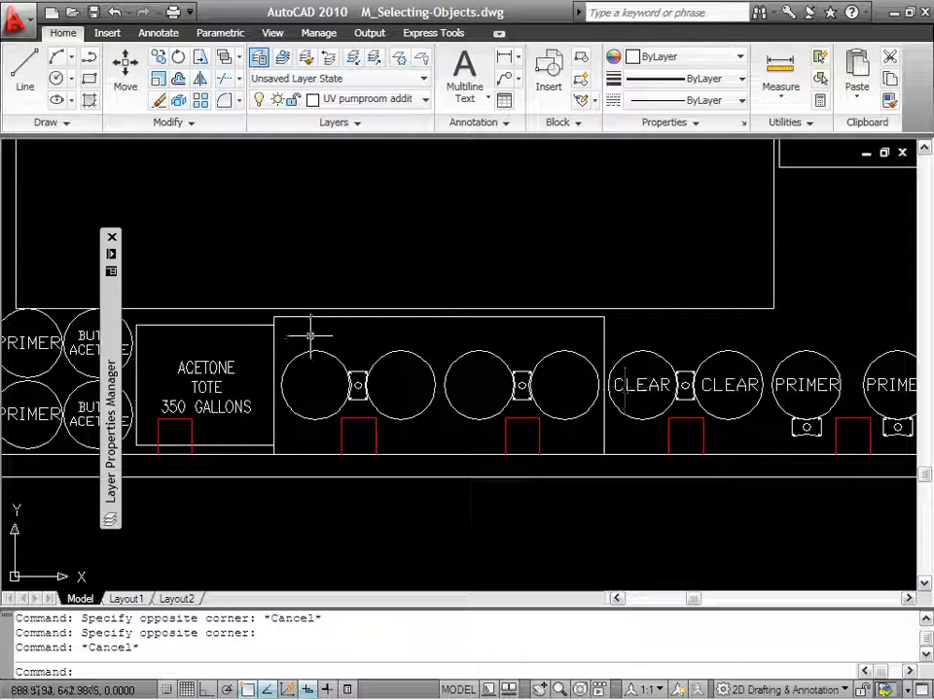
Select the four unlabelled drums and the pumps between them with an enclosing window that leaves out their surrounding box.
left_click(258, 331)
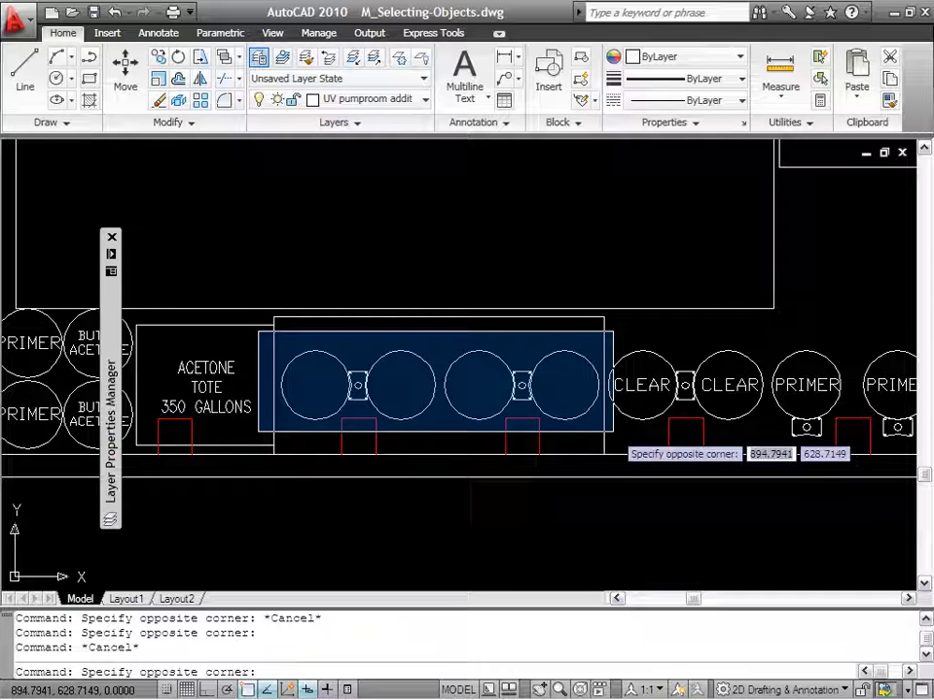
left_click(609, 426)
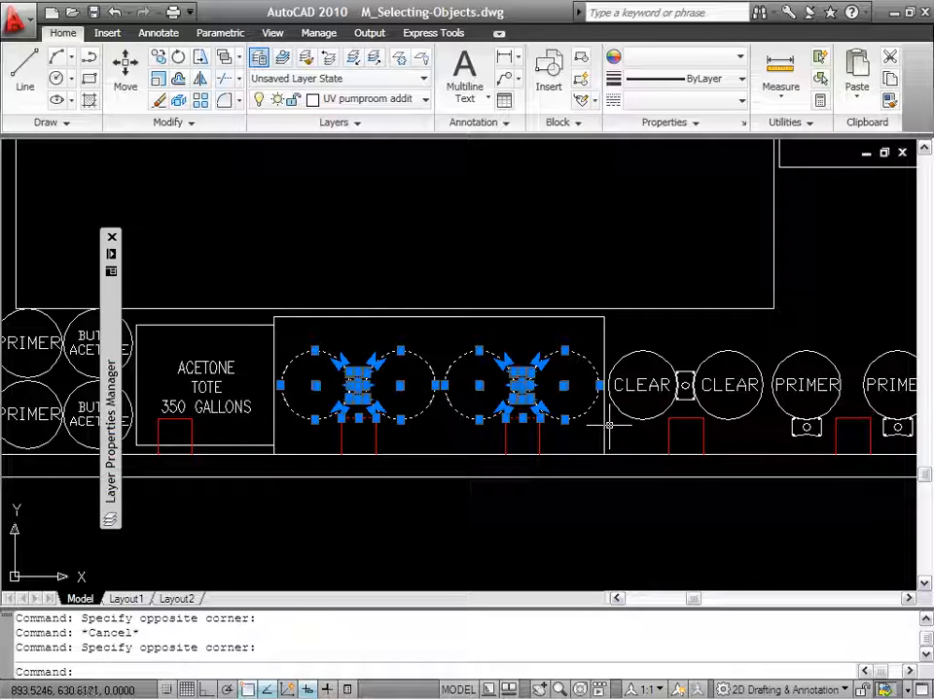
scroll(603, 406, "up", 2)
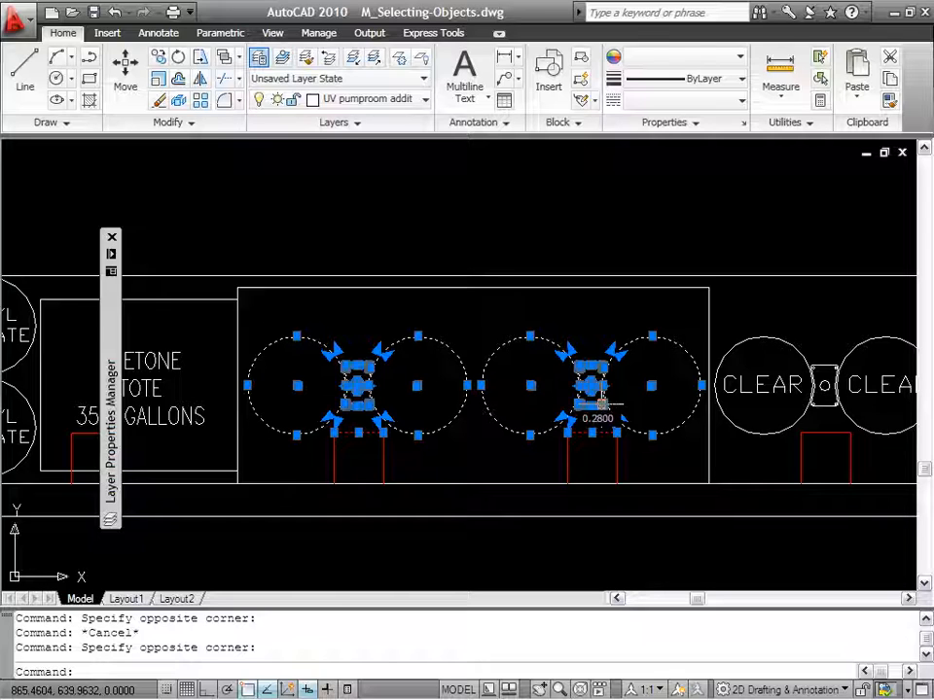
scroll(379, 384, "up", 2)
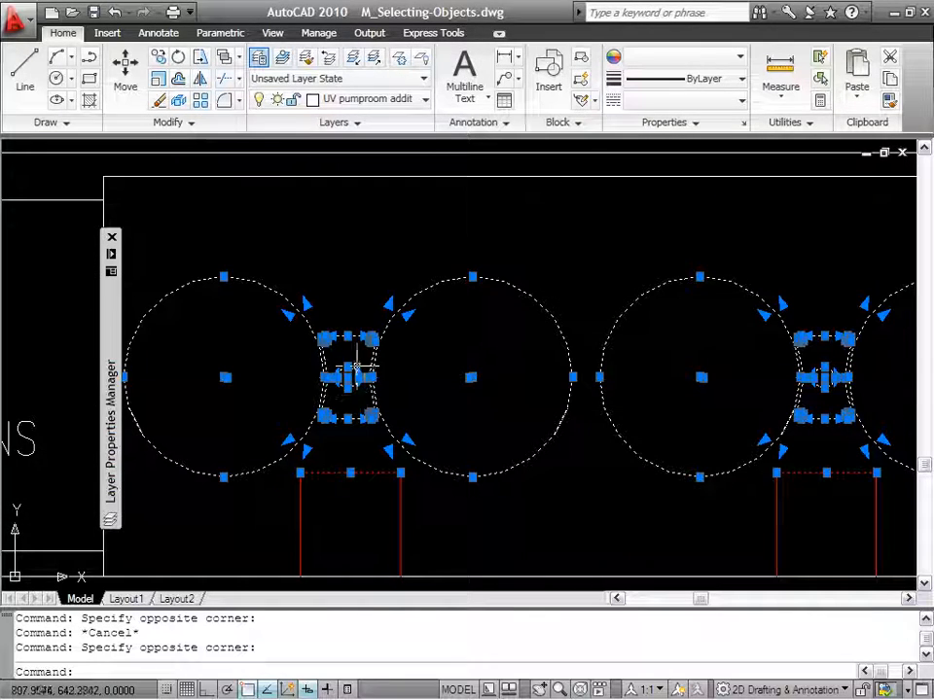
scroll(277, 321, "down", 2)
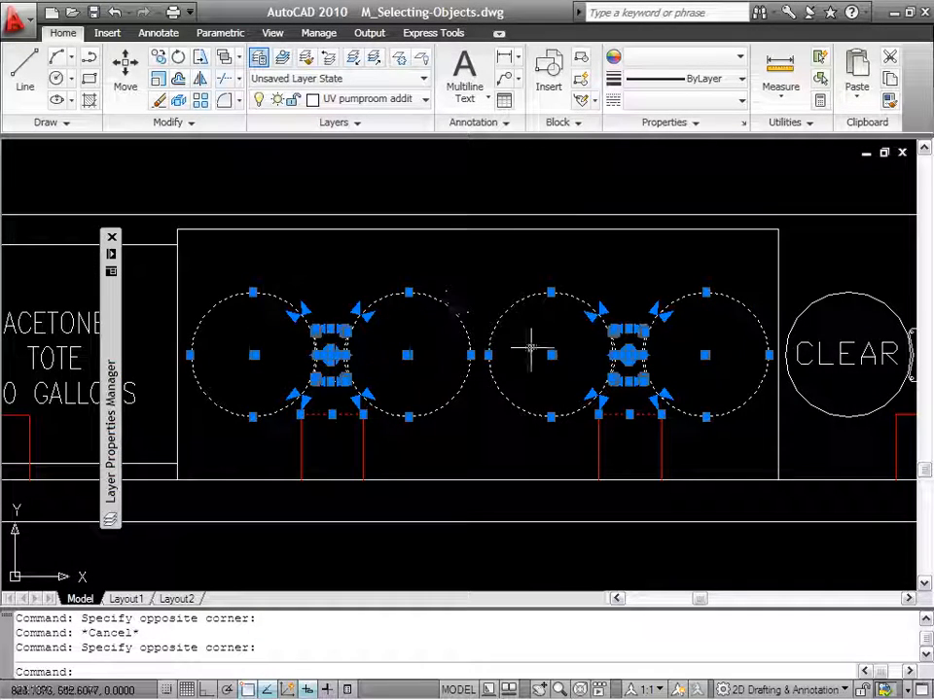
scroll(680, 346, "up", 3)
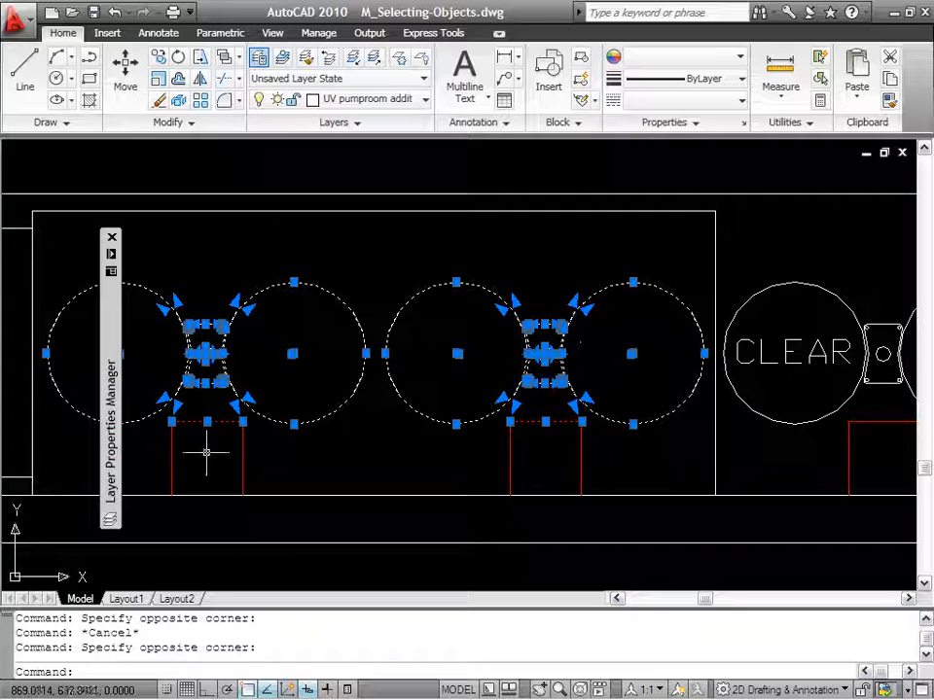
Remove the upper horizontal lines of the two red brackets below the pumps from the drum selection.
scroll(202, 438, "up", 2)
middle_click_drag(244, 403, 375, 402)
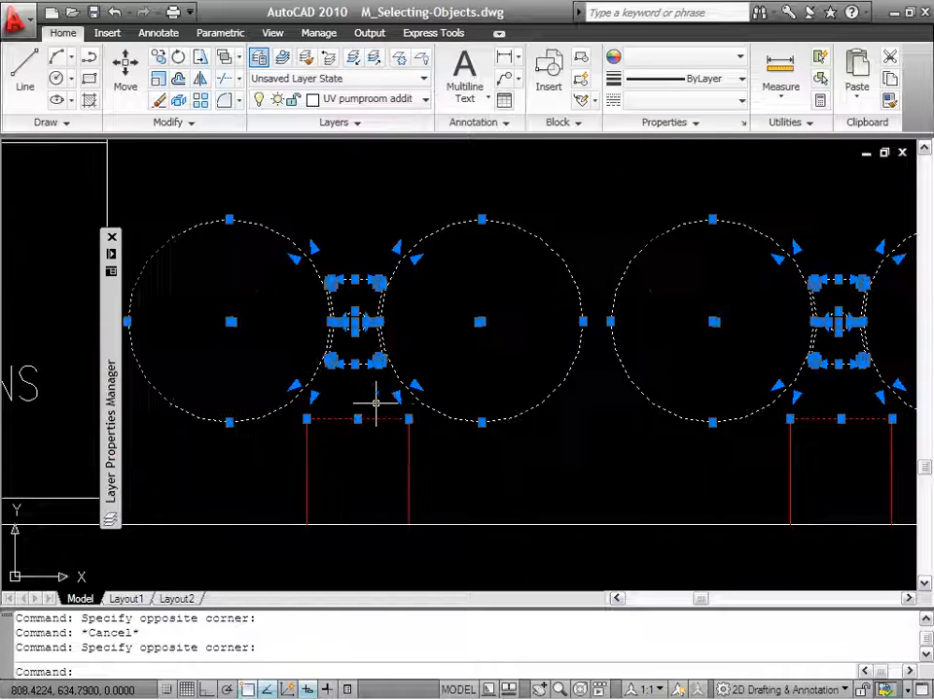
scroll(375, 402, "up", 2)
left_click(374, 406)
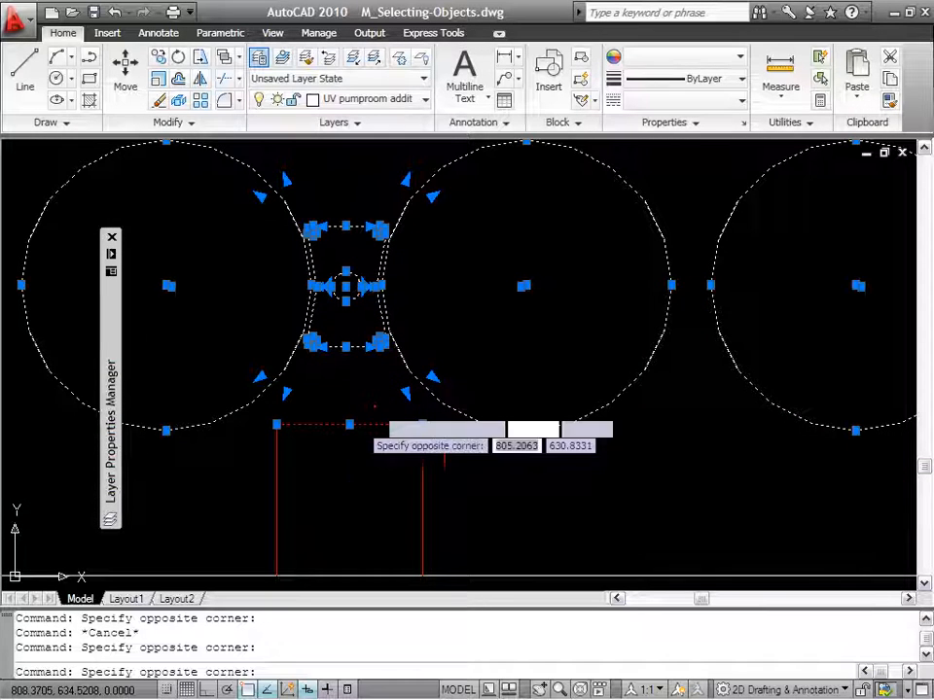
left_click(327, 454)
scroll(573, 442, "down", 2)
middle_click_drag(573, 442, 327, 423)
scroll(597, 425, "up", 2)
left_click(586, 378, "shift")
left_click(543, 450, "shift")
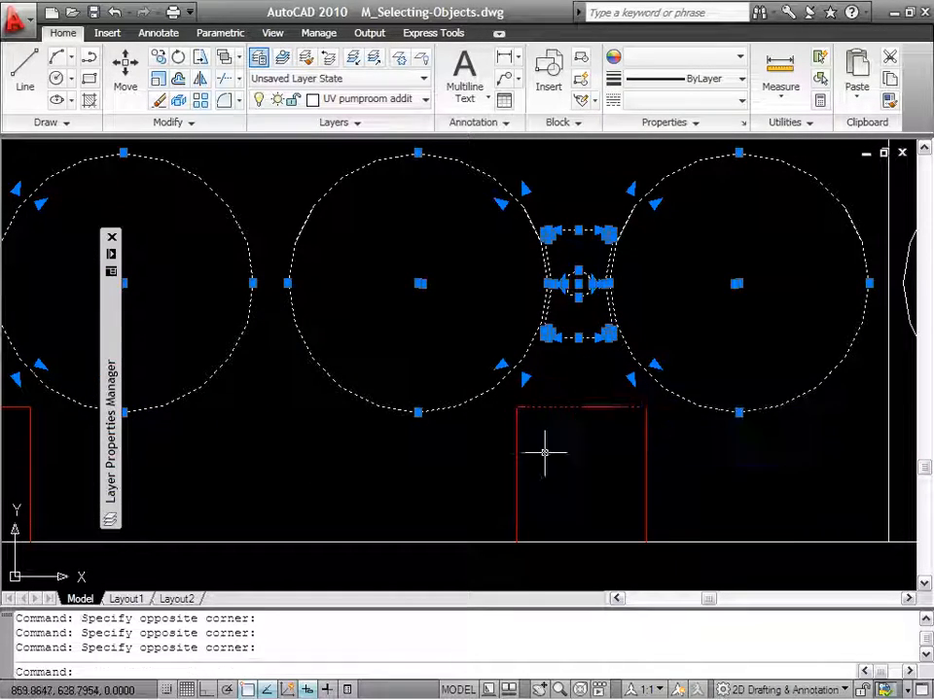
Move the selected four unlabelled drums and their pumps to the P.W. Hardware layer, and dismiss the notice about the turned-off layer.
scroll(567, 381, "down", 2)
scroll(572, 381, "down", 1)
middle_click_drag(511, 396, 567, 417)
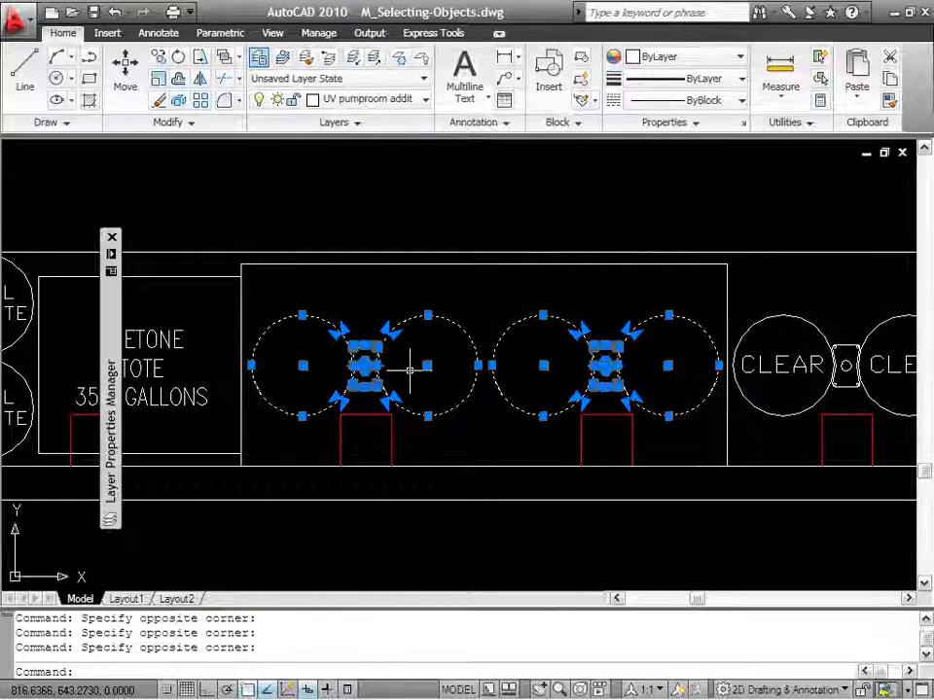
scroll(403, 373, "up", 1)
scroll(390, 348, "down", 3)
scroll(496, 348, "up", 3)
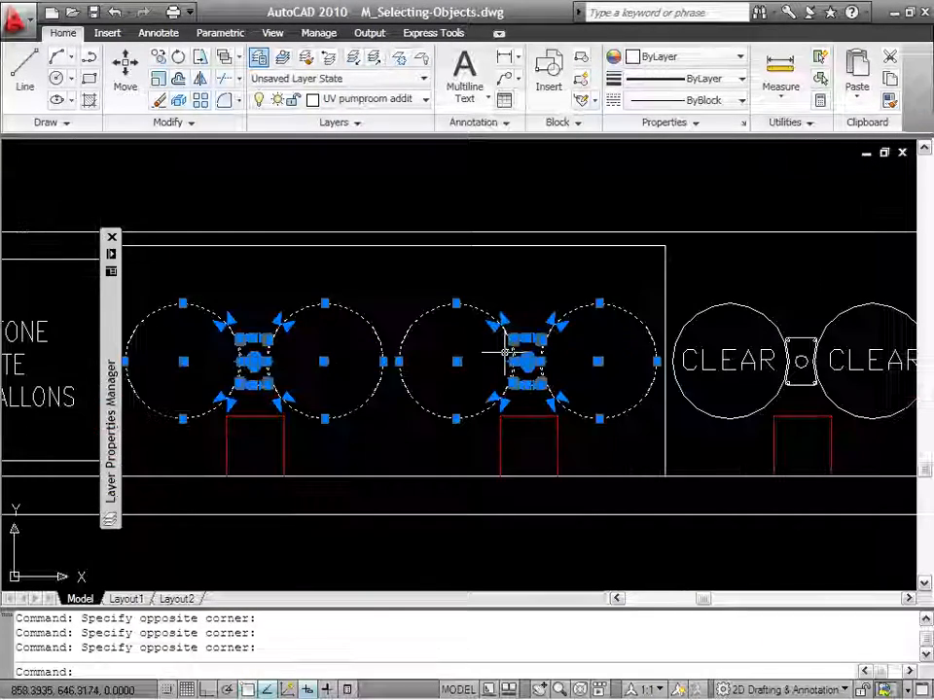
scroll(540, 353, "down", 2)
middle_click_drag(458, 229, 521, 239)
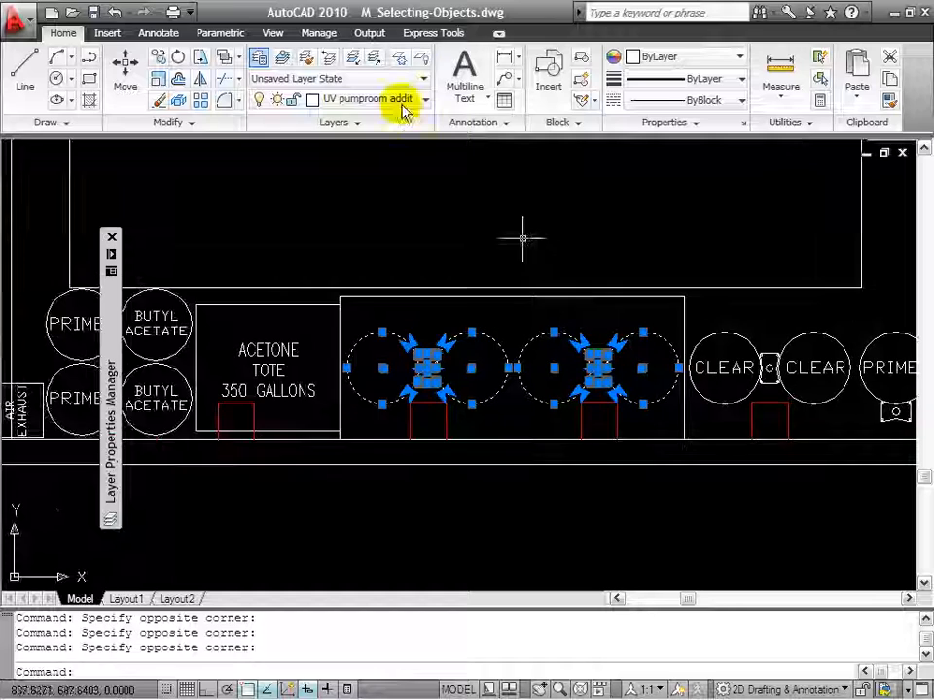
left_click(396, 101)
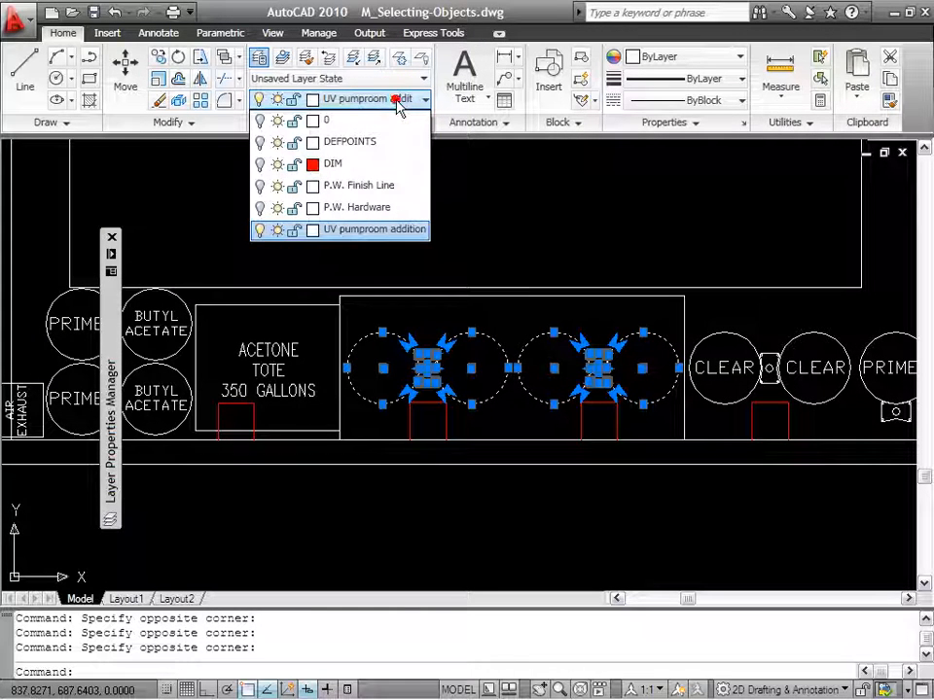
left_click(405, 214)
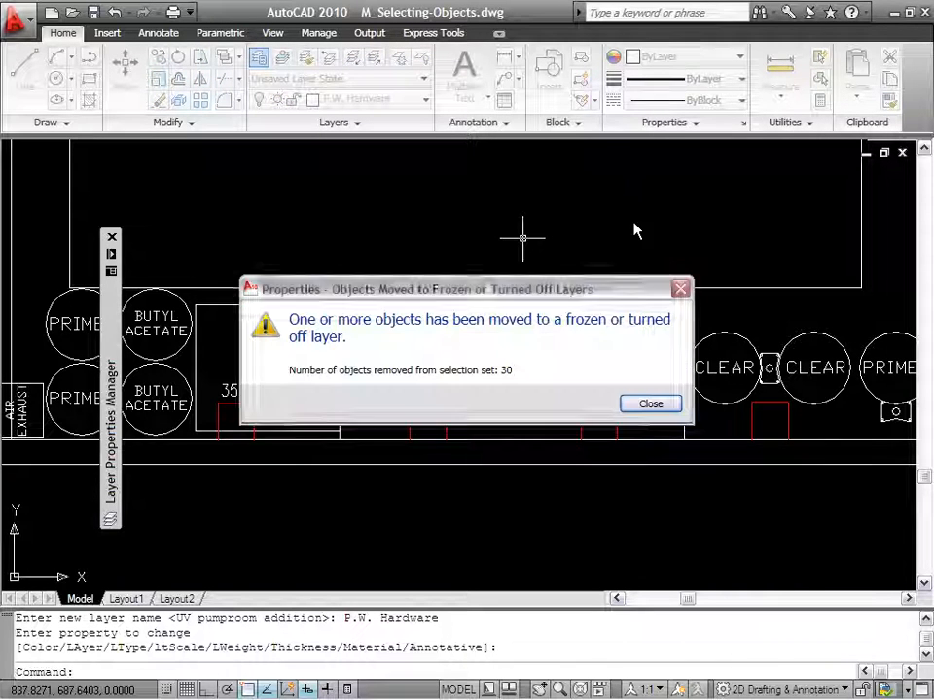
key("Return")
middle_click_drag(656, 254, 543, 259)
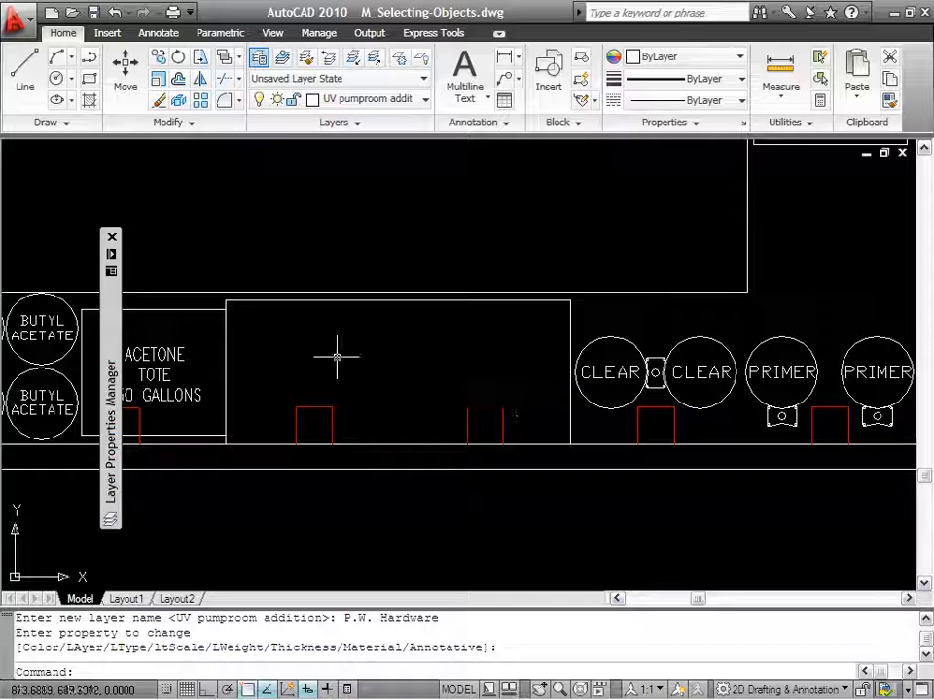
Check the layer list, and examine the whole pumproom layout around the box between the acetone tote and the CLEAR drums.
left_click(424, 100)
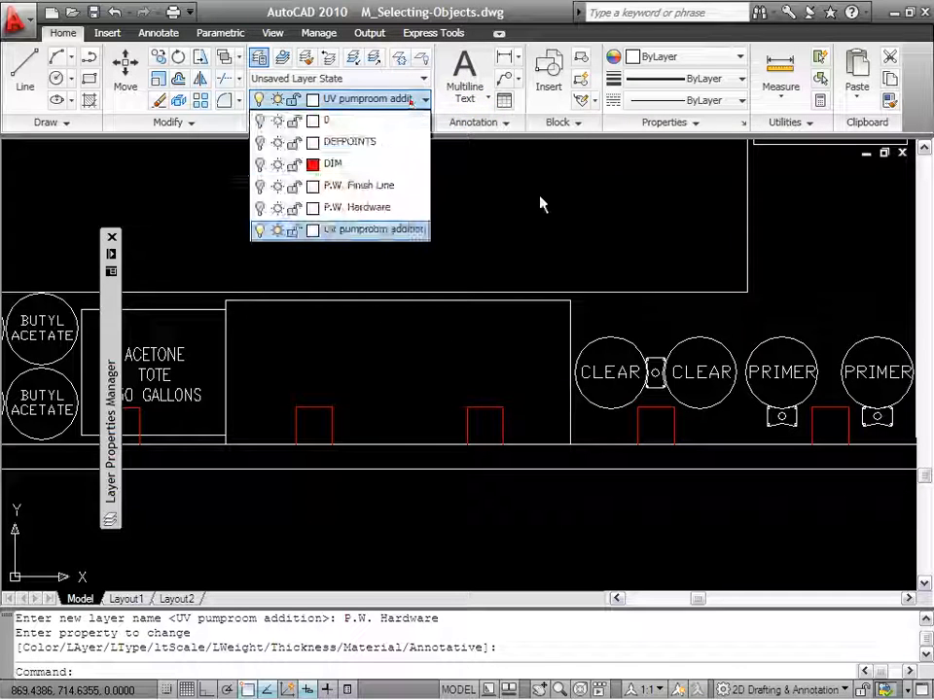
scroll(503, 304, "down", 5)
scroll(503, 304, "down", 2)
scroll(486, 361, "up", 4)
middle_click_drag(485, 361, 516, 376)
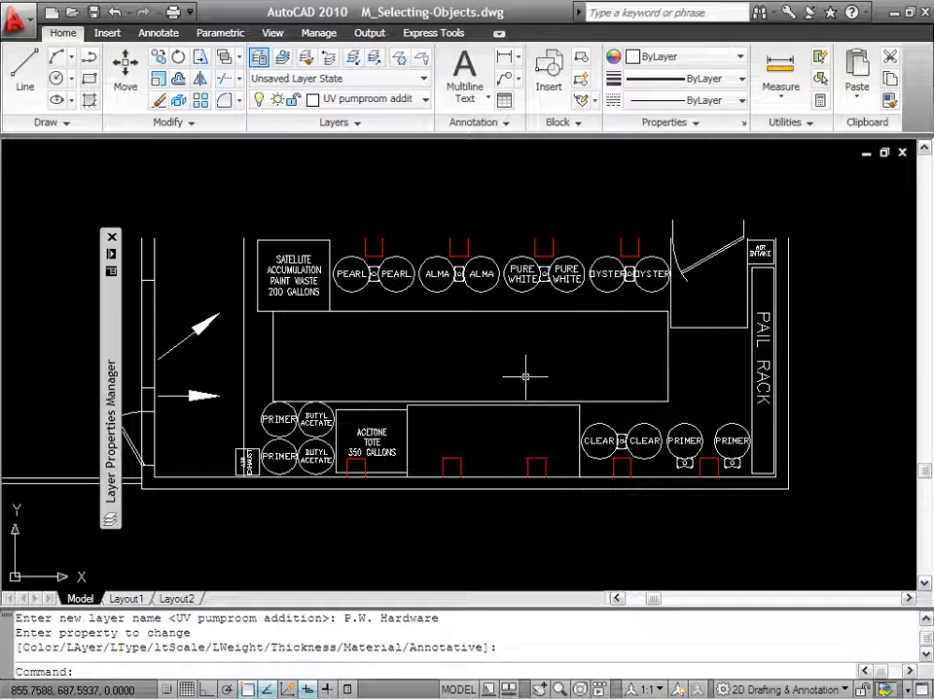